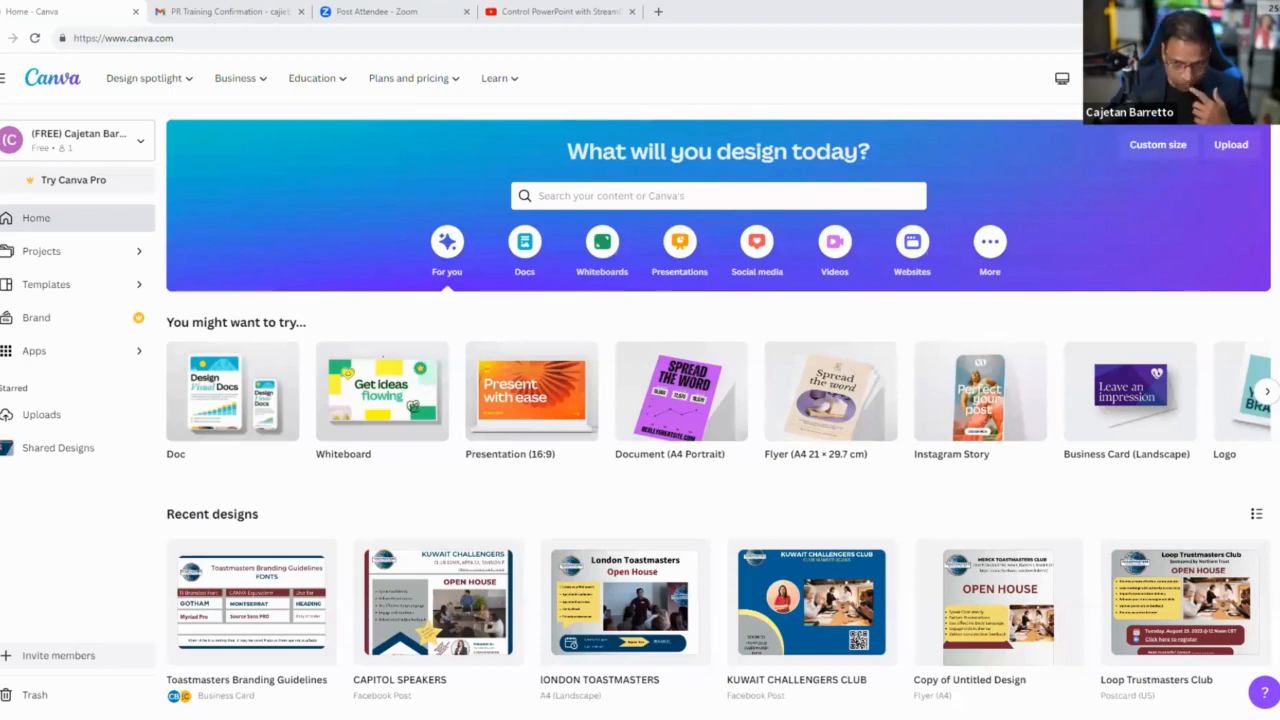
left_click(1252, 78)
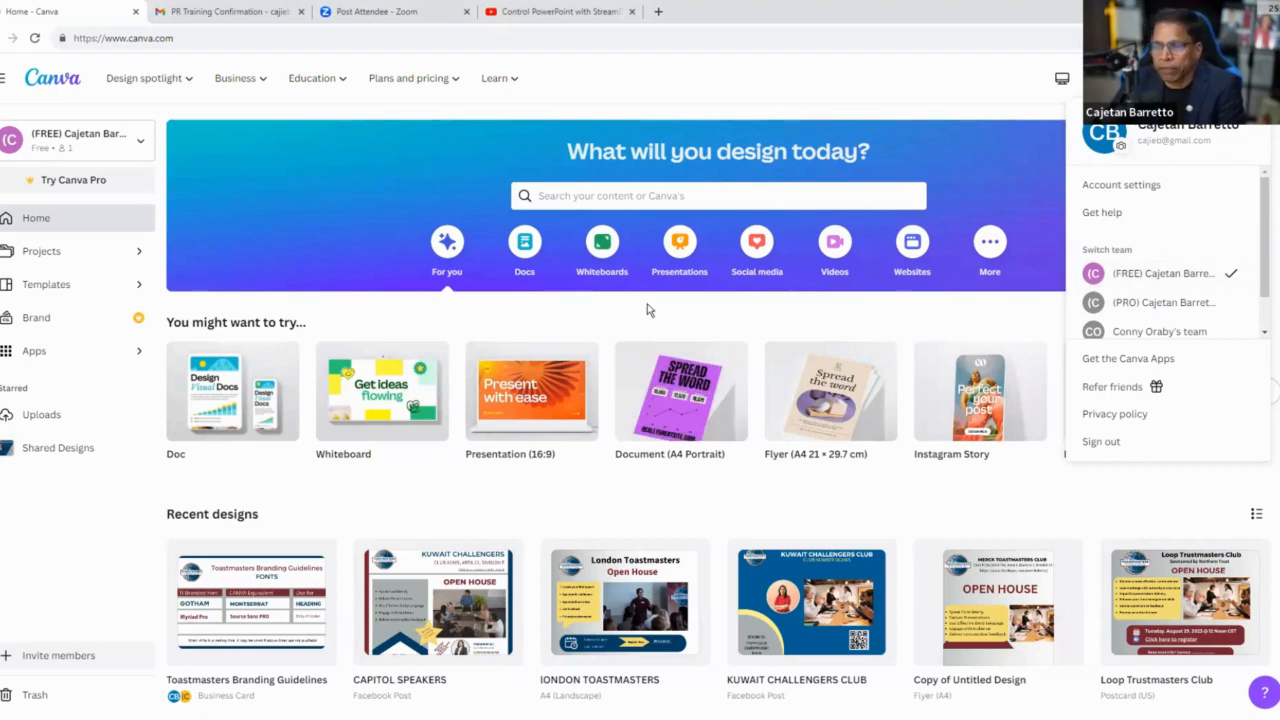
left_click(699, 79)
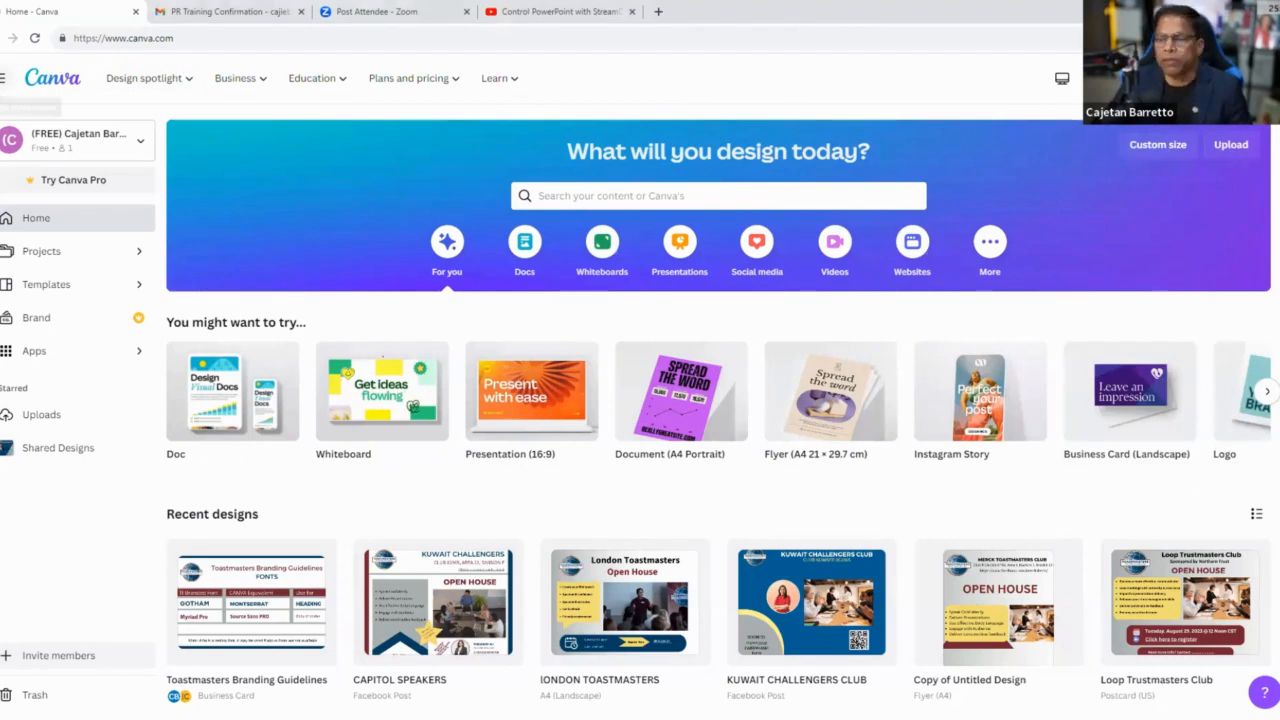
Step: Create a new blank design with a custom size of 1080 × 1080 px
left_click(1176, 78)
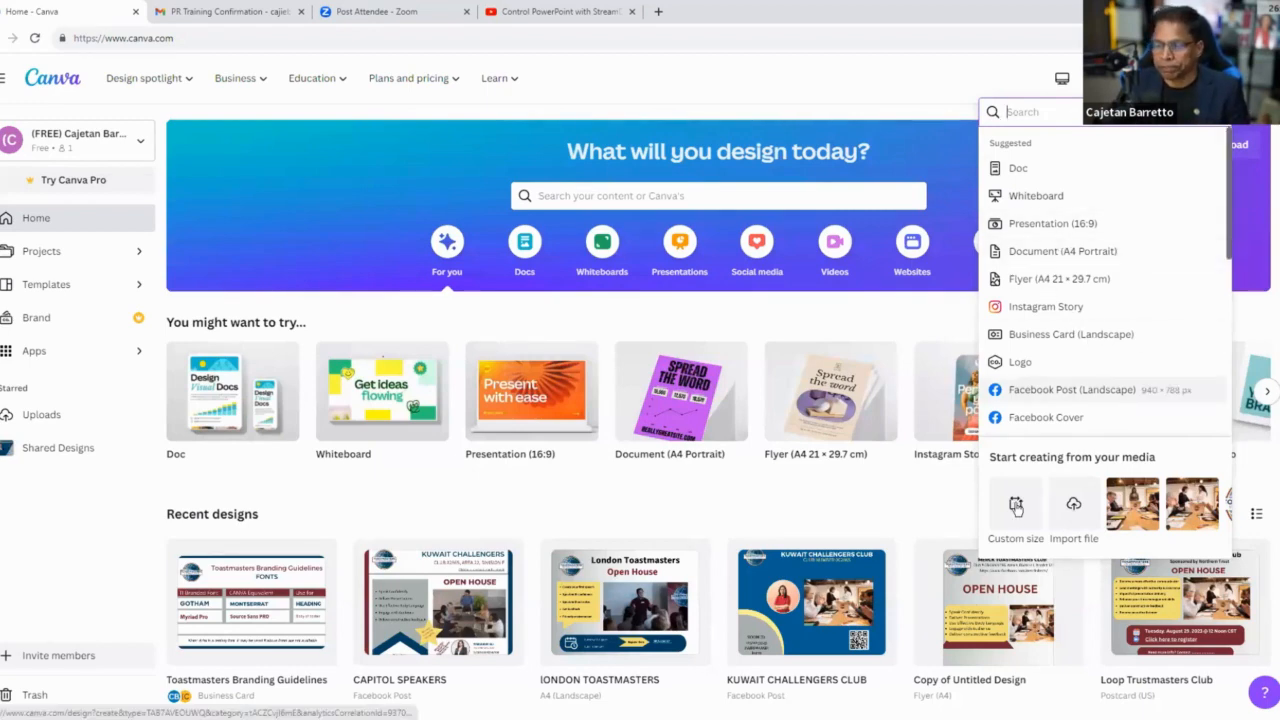
scroll(1025, 248, "down", 3)
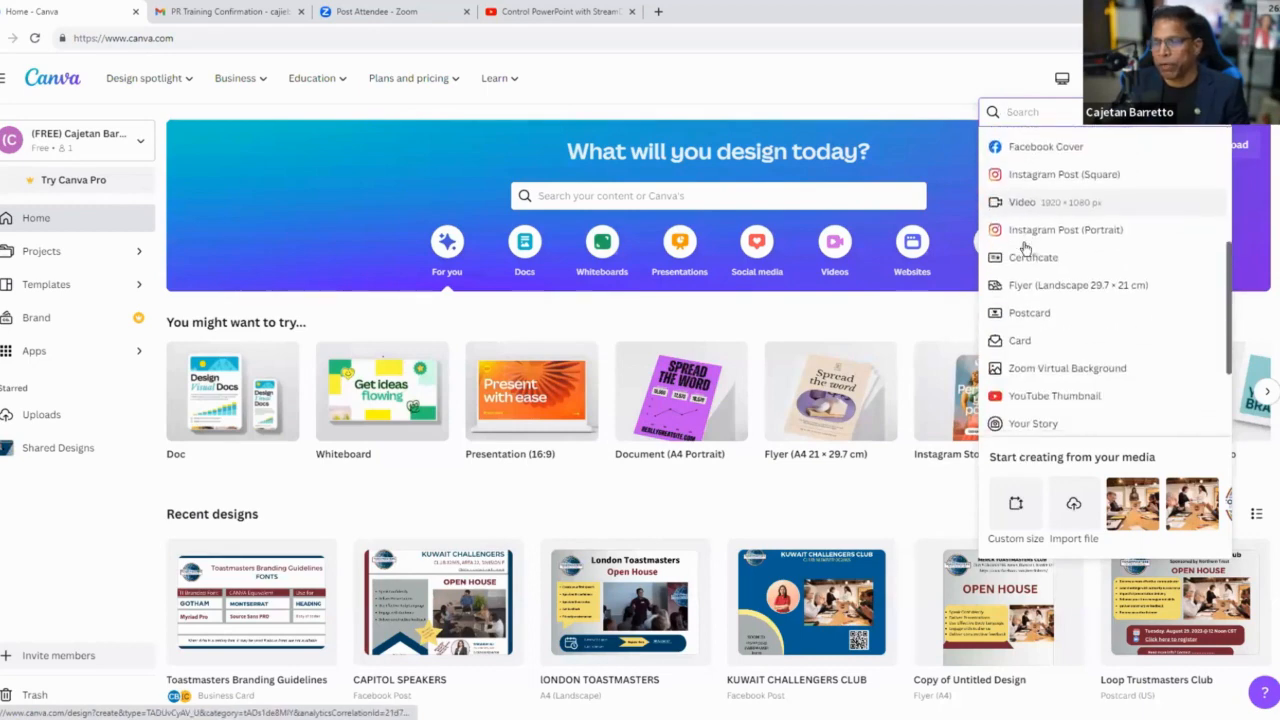
scroll(1030, 220, "up", 3)
scroll(1034, 240, "down", 2)
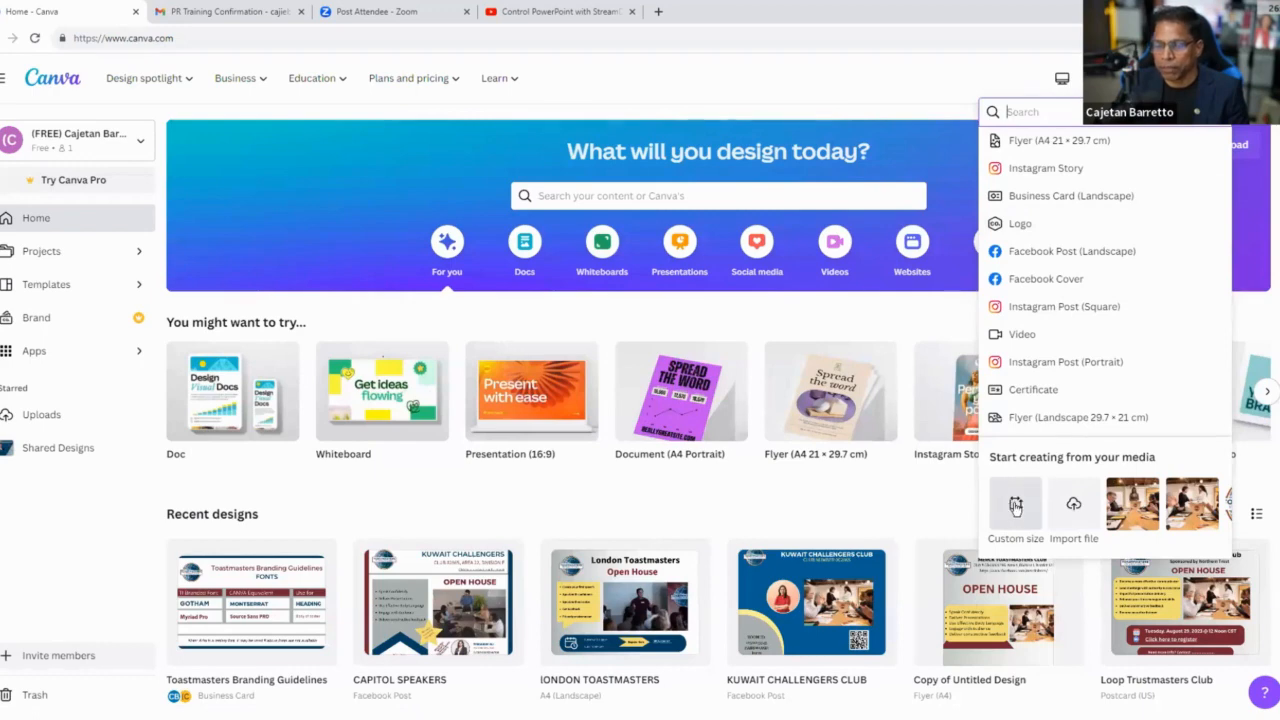
left_click(1015, 505)
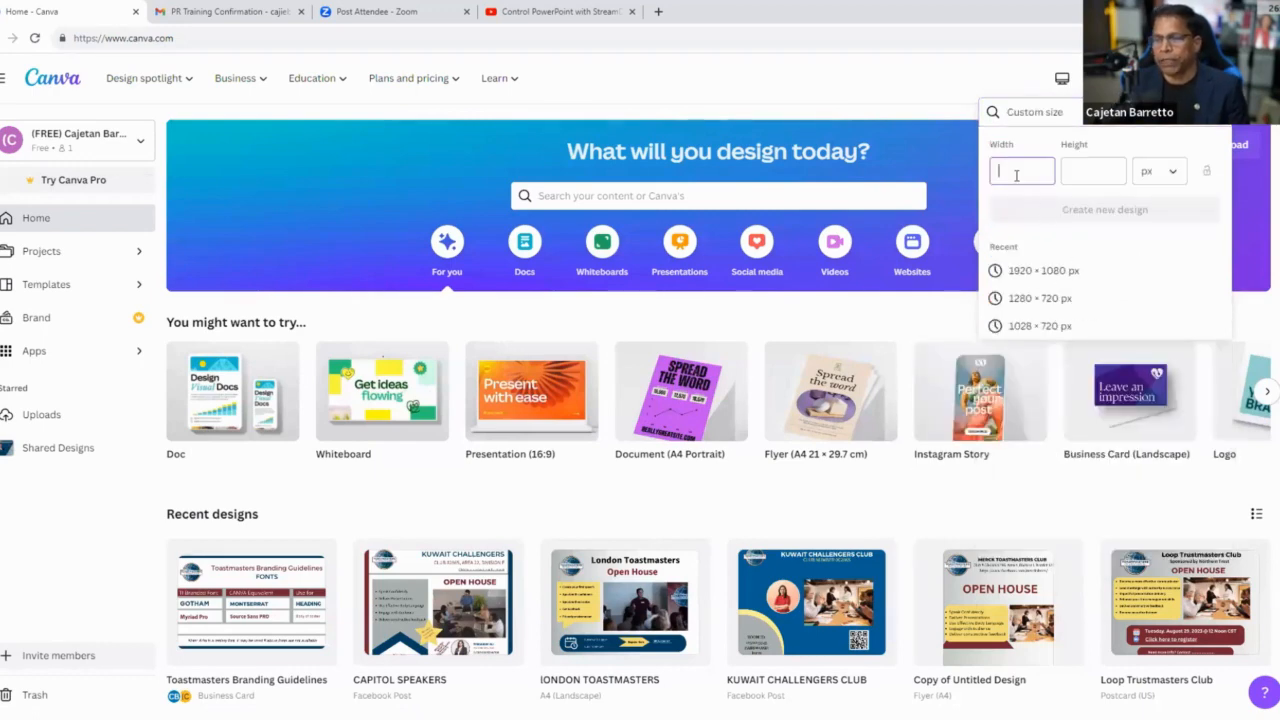
type("1080")
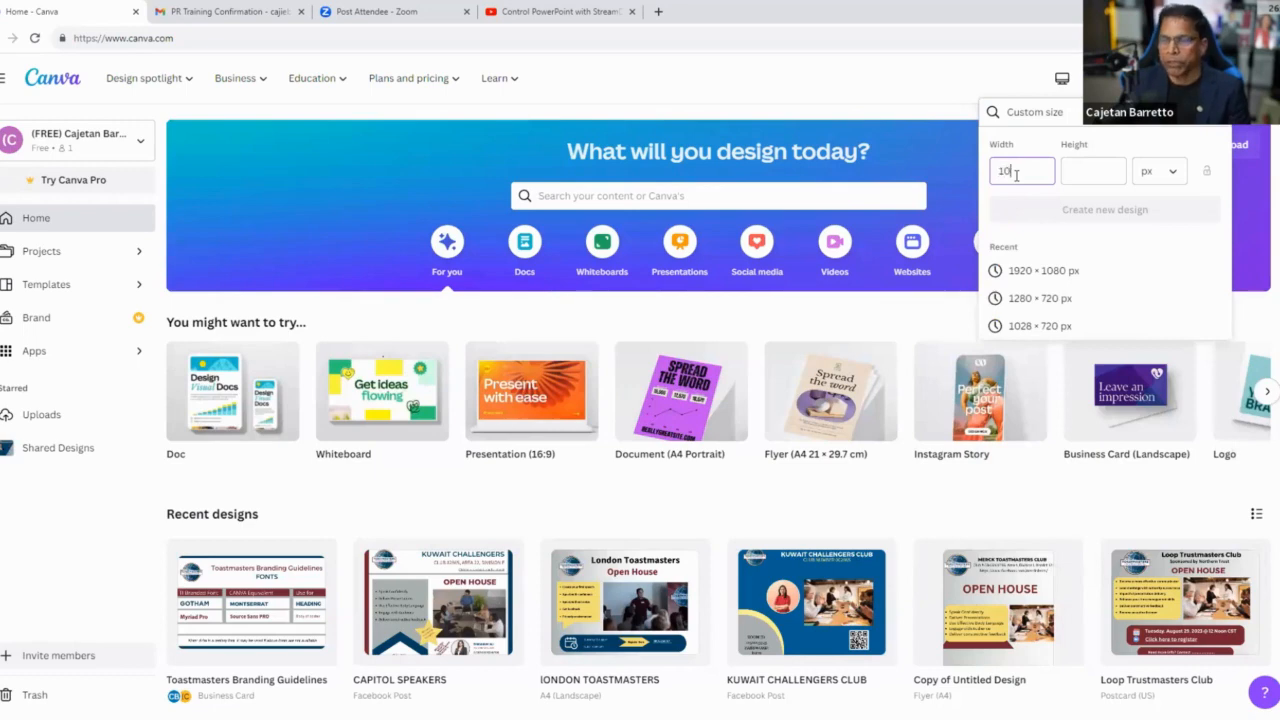
key("Tab")
type("1080")
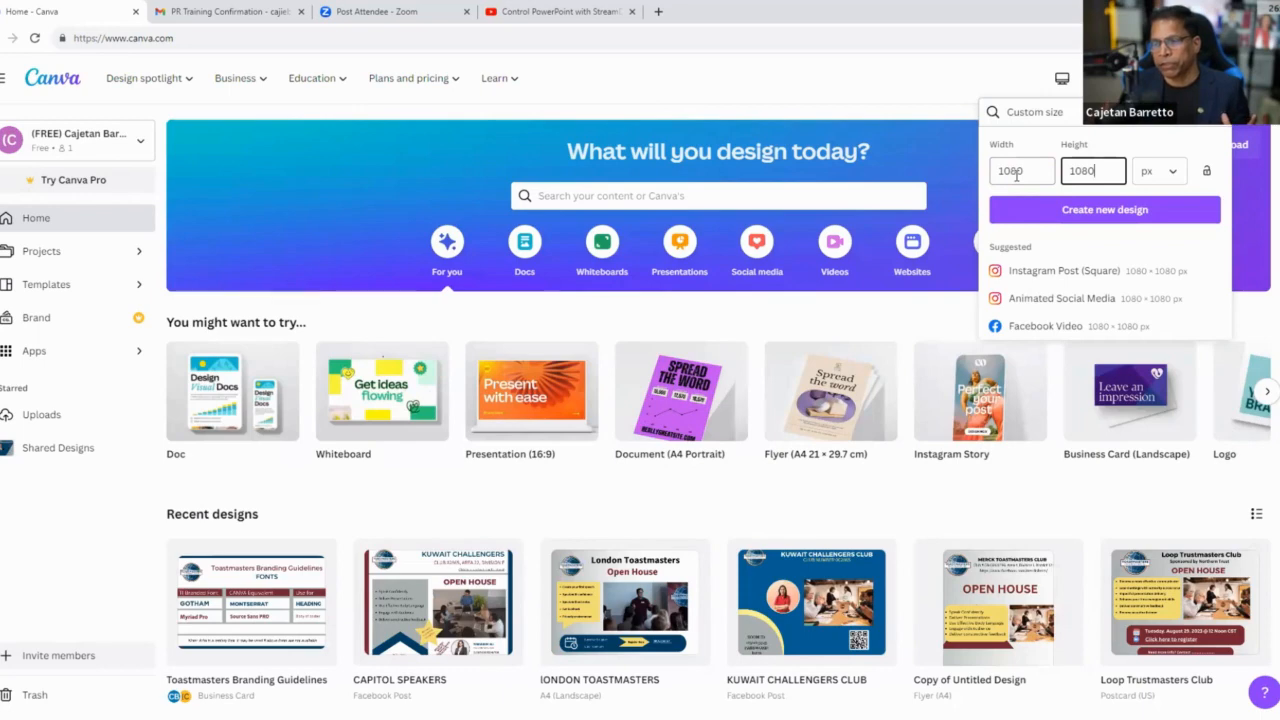
left_click(1100, 226)
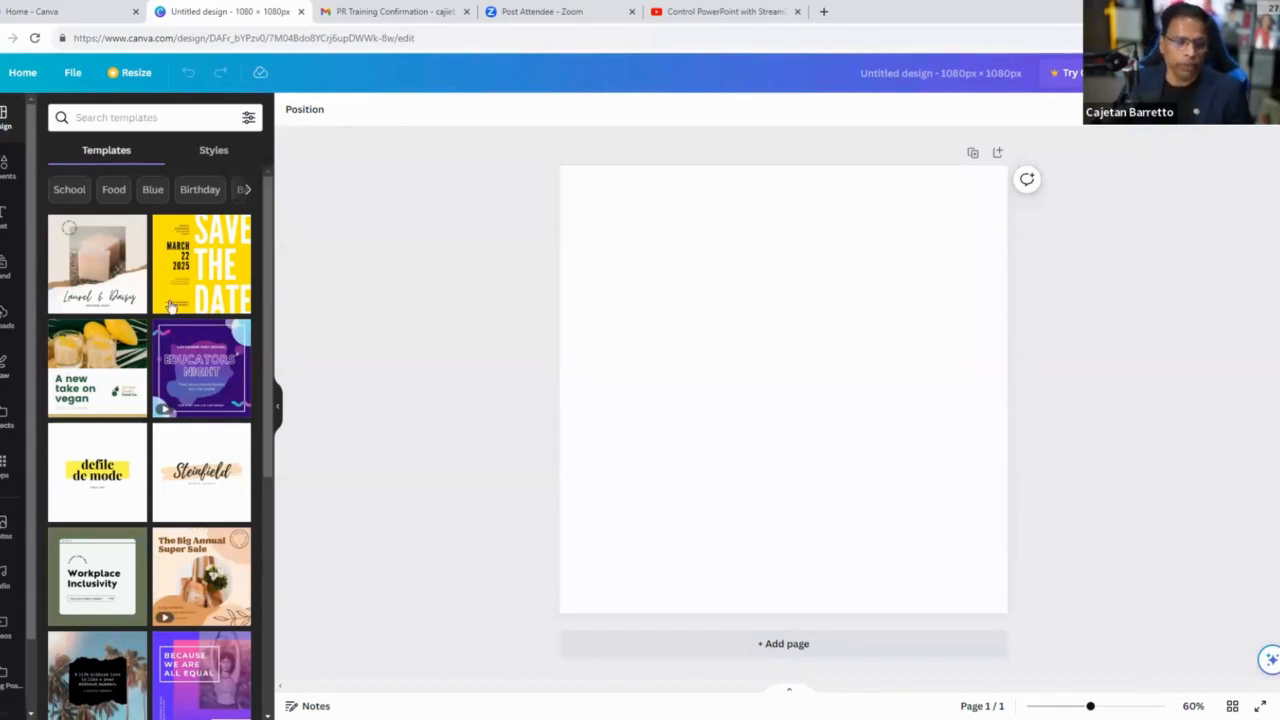
scroll(92, 405, "down", 3)
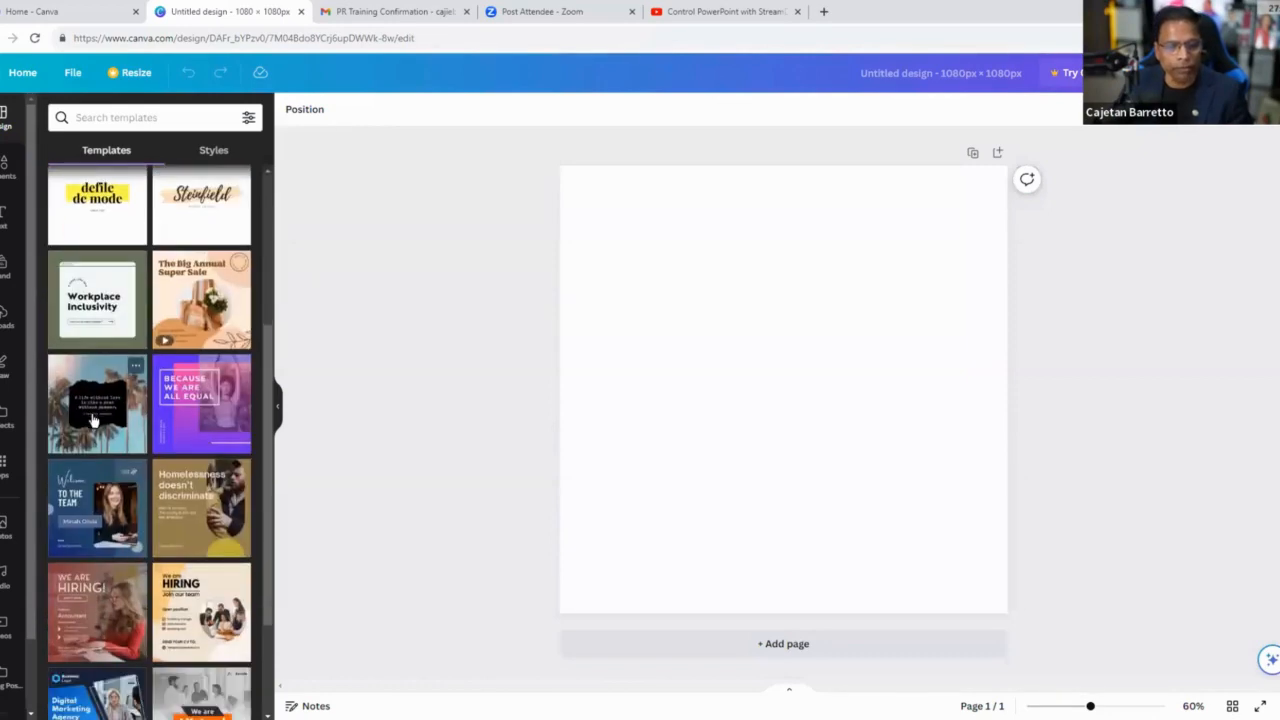
scroll(92, 400, "up", 4)
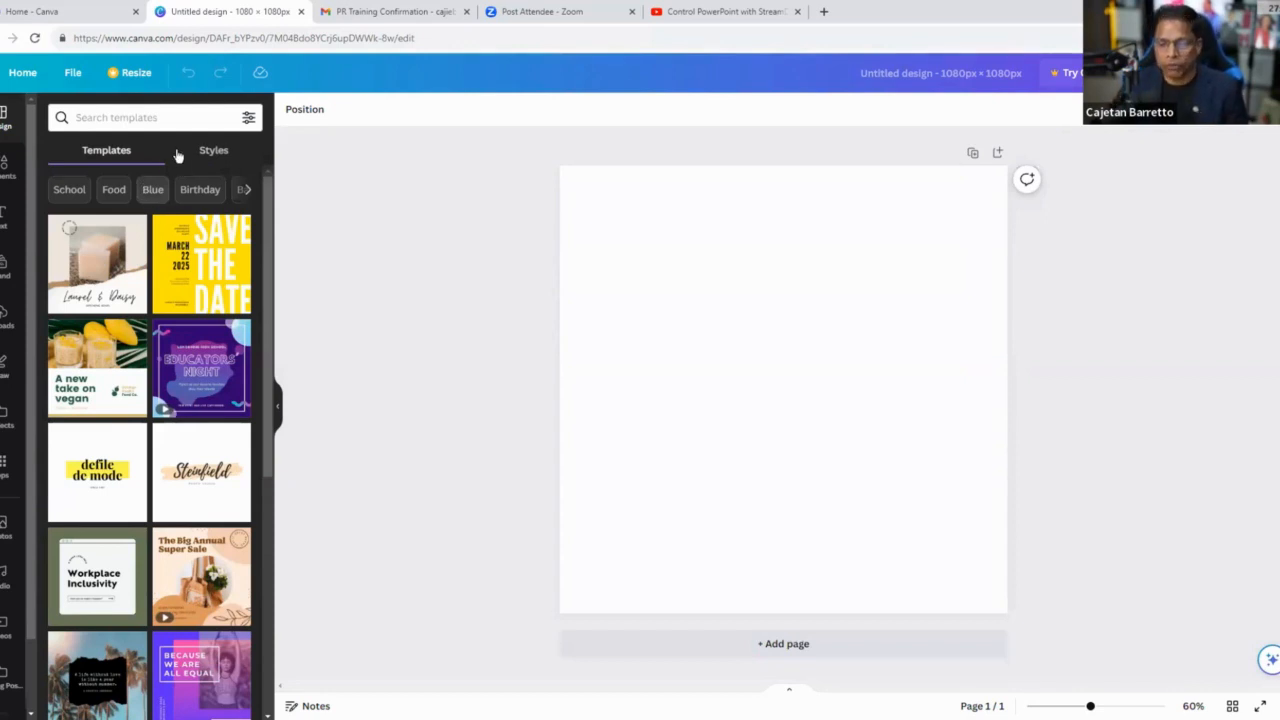
Step: Open toastmasters.org in a new browser tab and go to the Logo and Design Elements page of the Brand Portal under Resources
left_click(824, 12)
type("toastmasters.org")
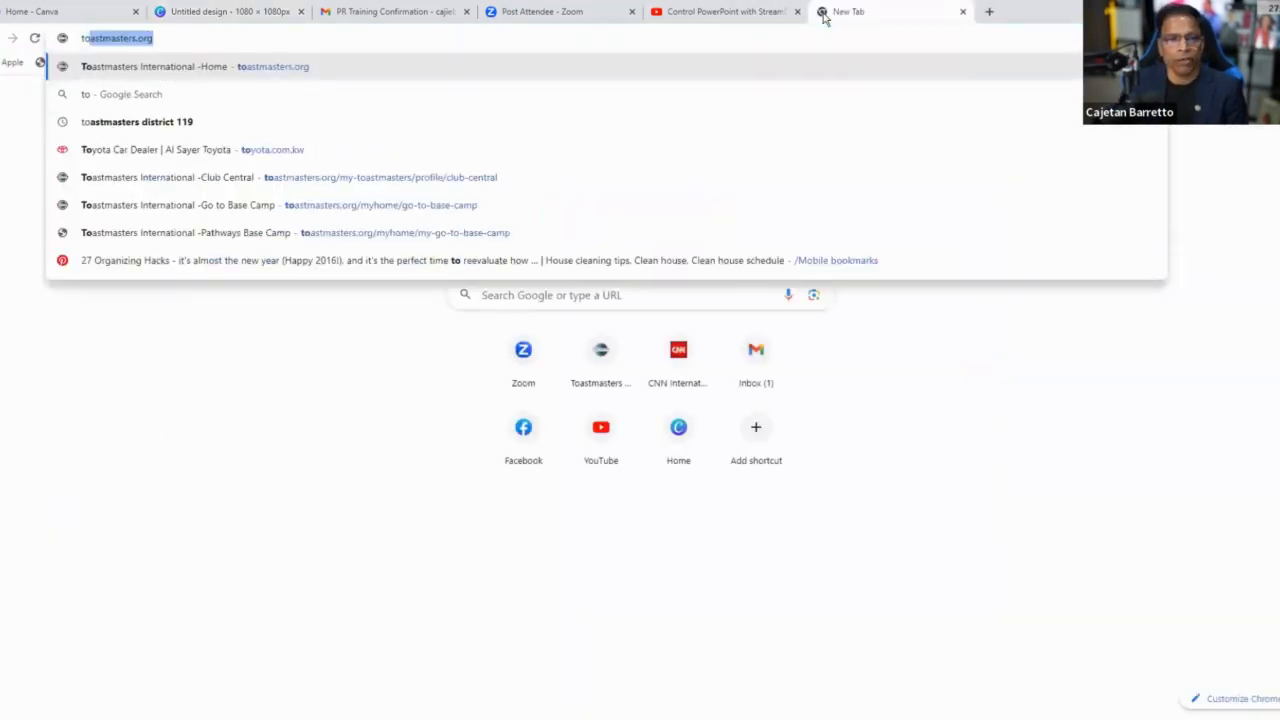
key("Return")
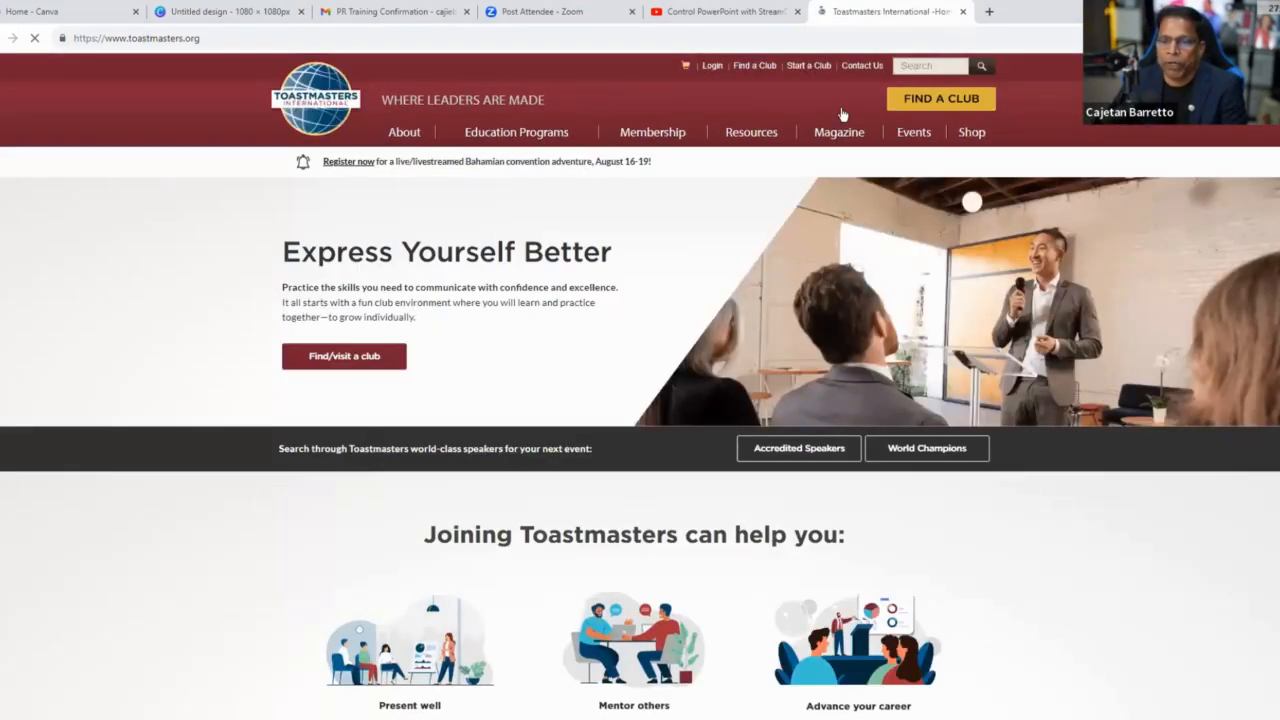
left_click(755, 135)
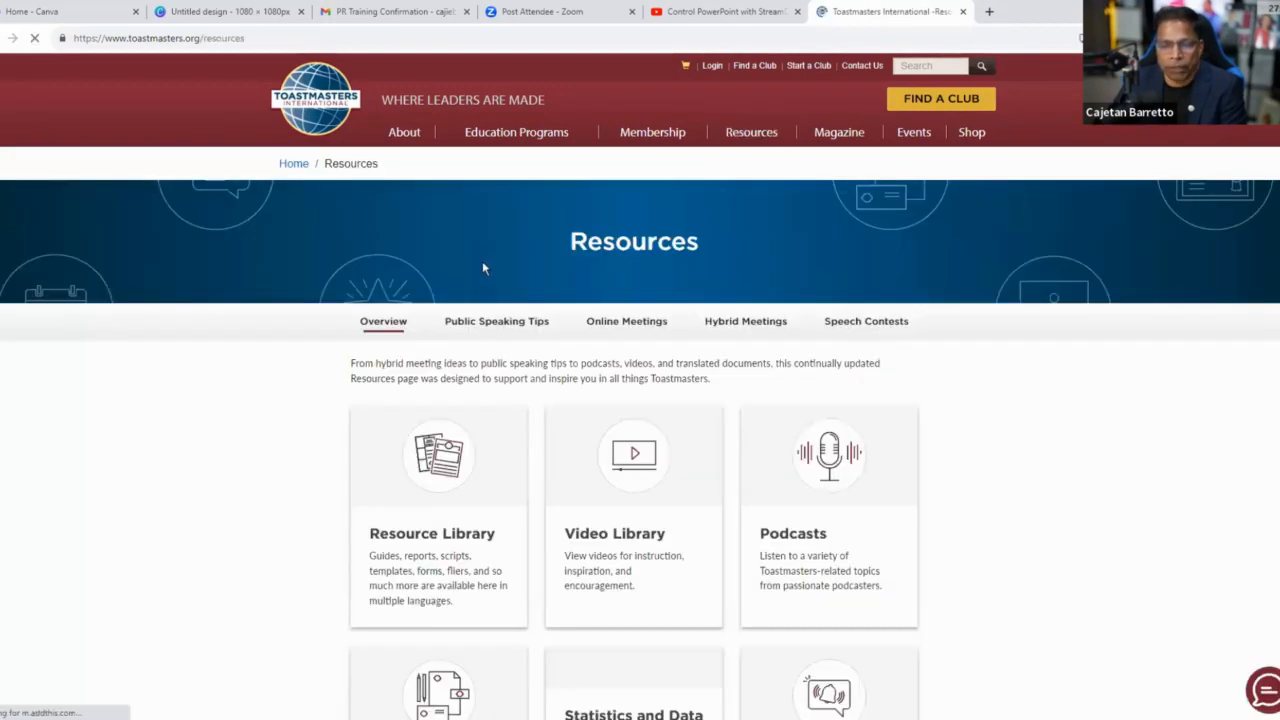
scroll(482, 268, "down", 1)
scroll(482, 268, "down", 3)
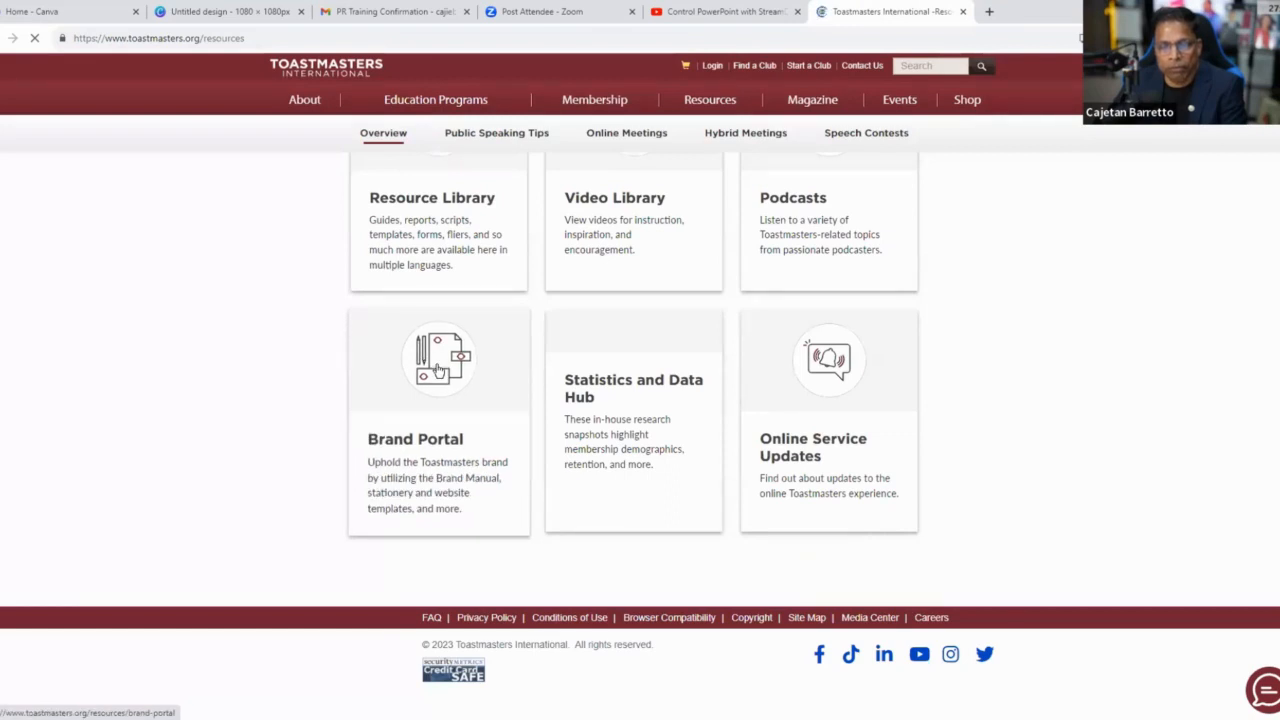
left_click(437, 370)
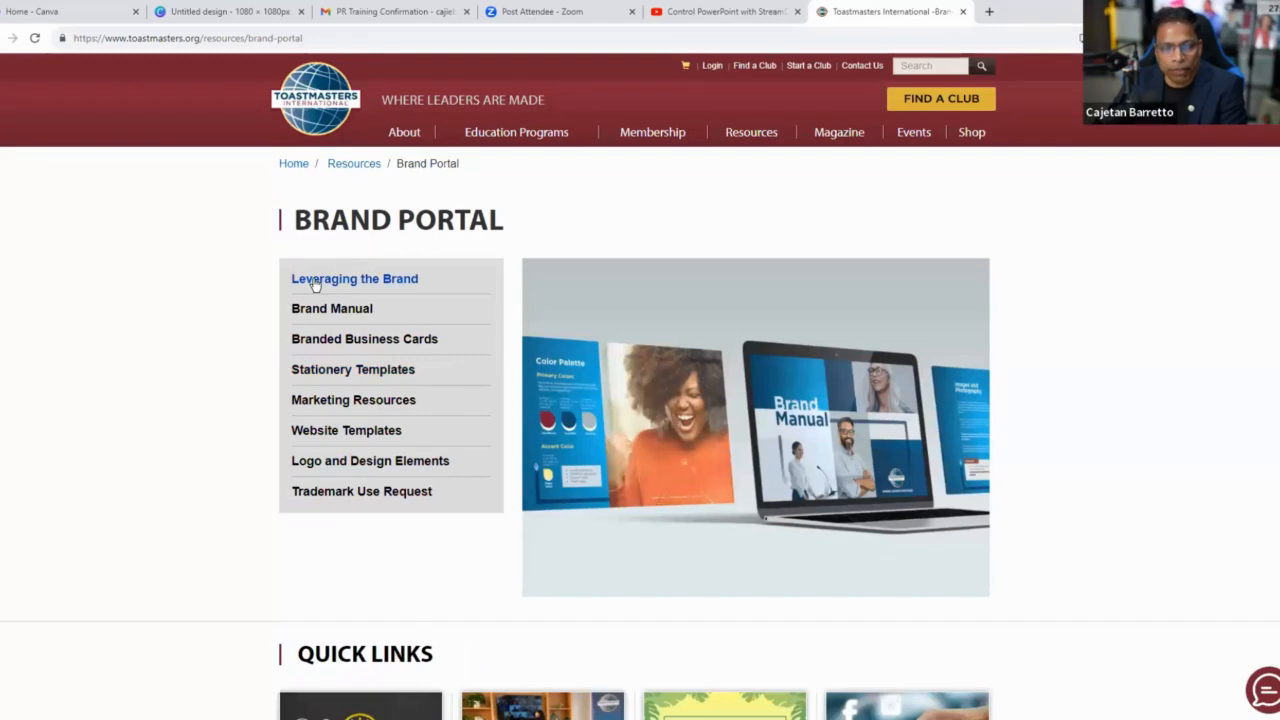
left_click(333, 463)
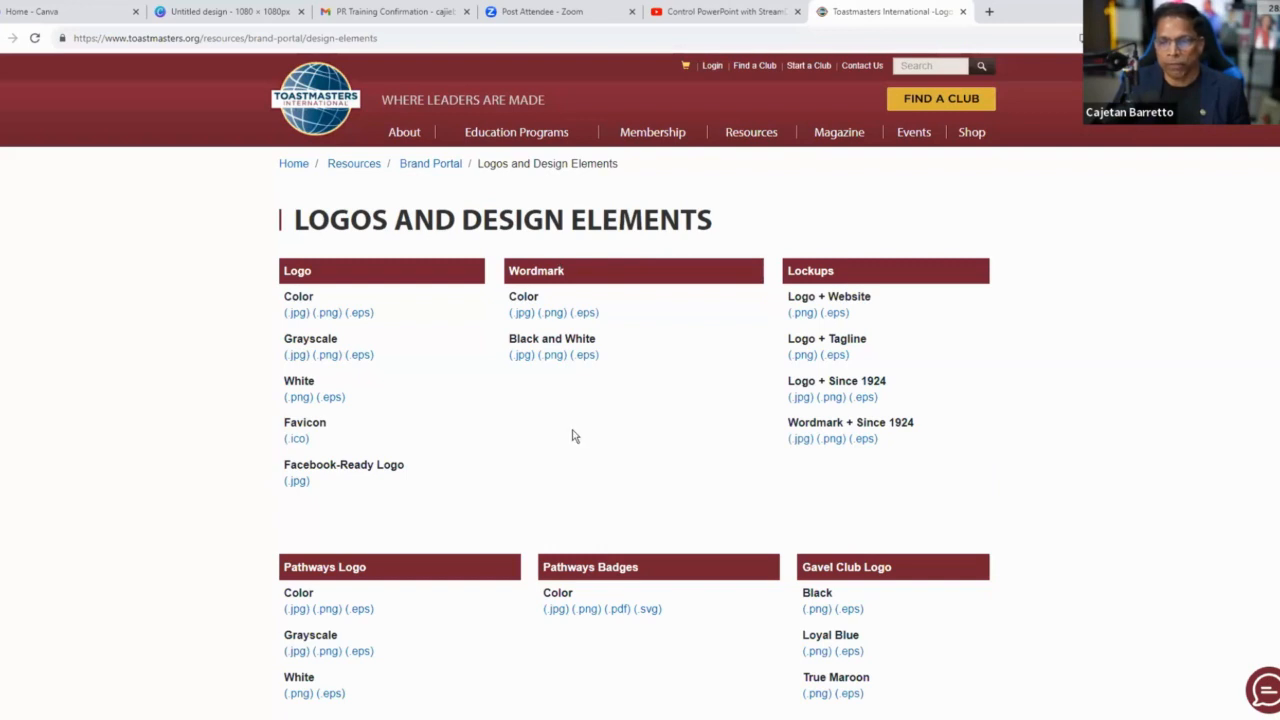
Step: Copy the color PNG Toastmasters logo from the logos page and paste it into the blank Canva design
scroll(838, 486, "down", 2)
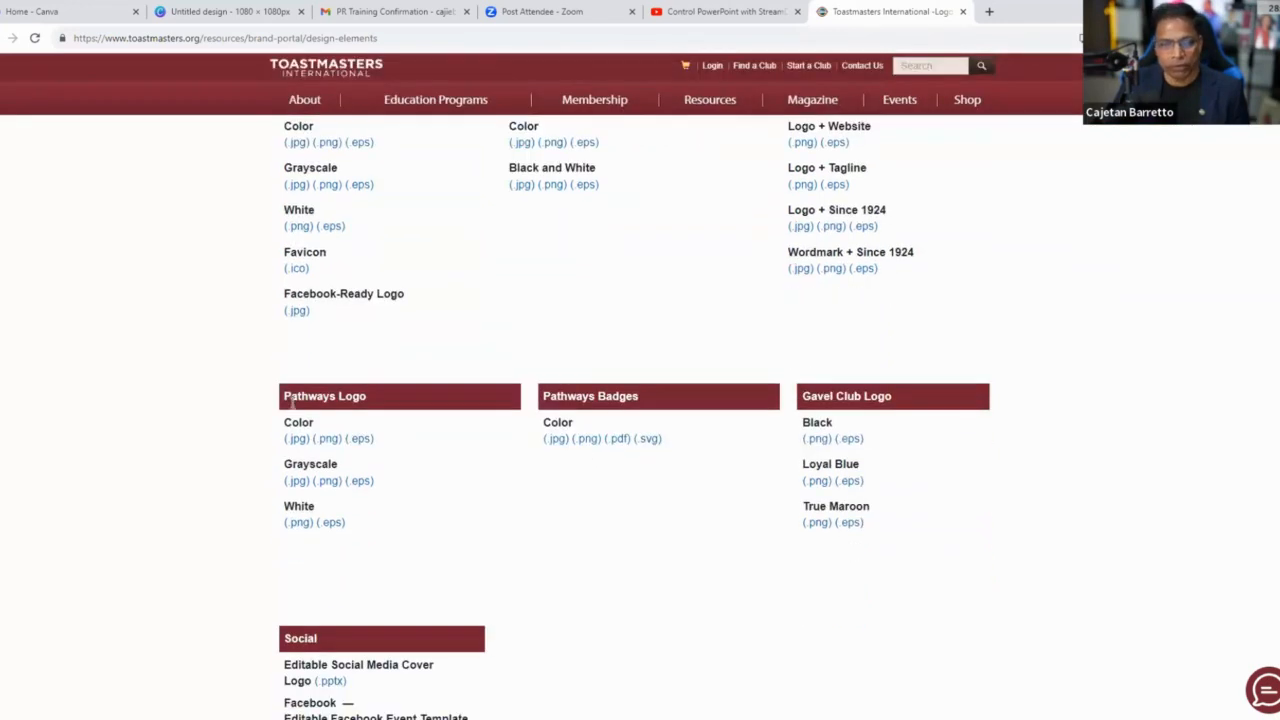
scroll(317, 560, "down", 2)
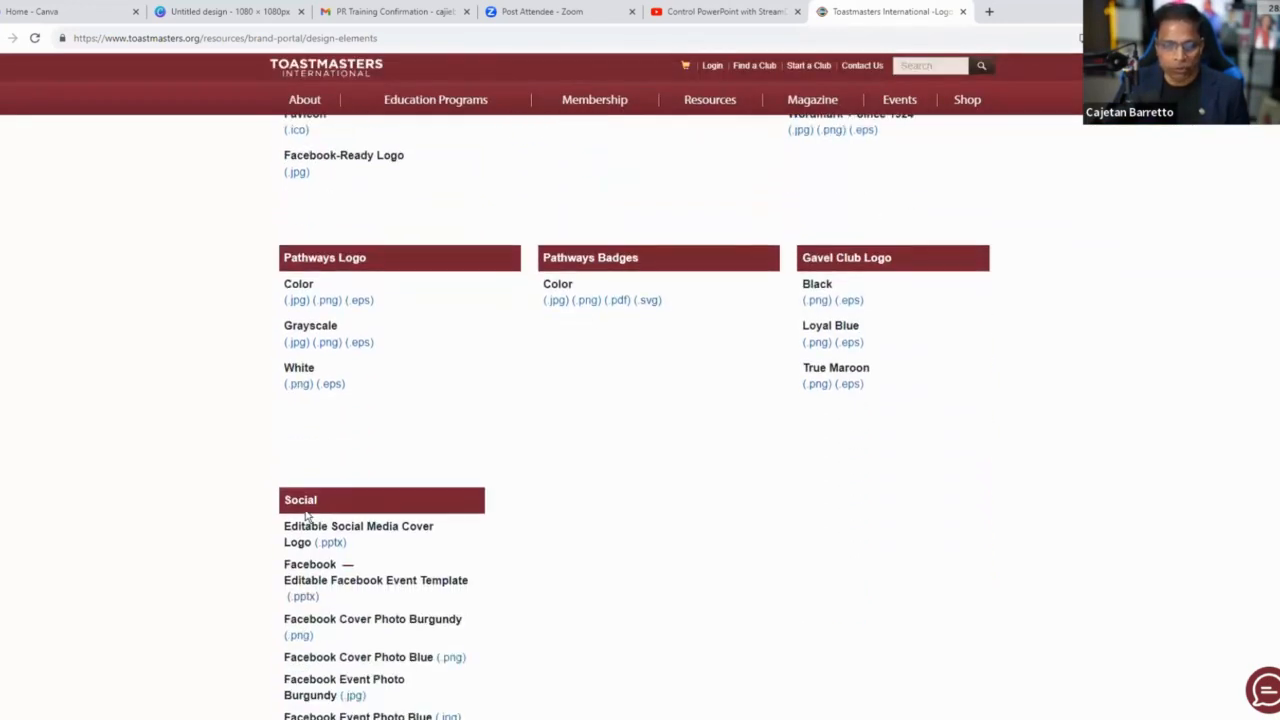
scroll(437, 457, "up", 3)
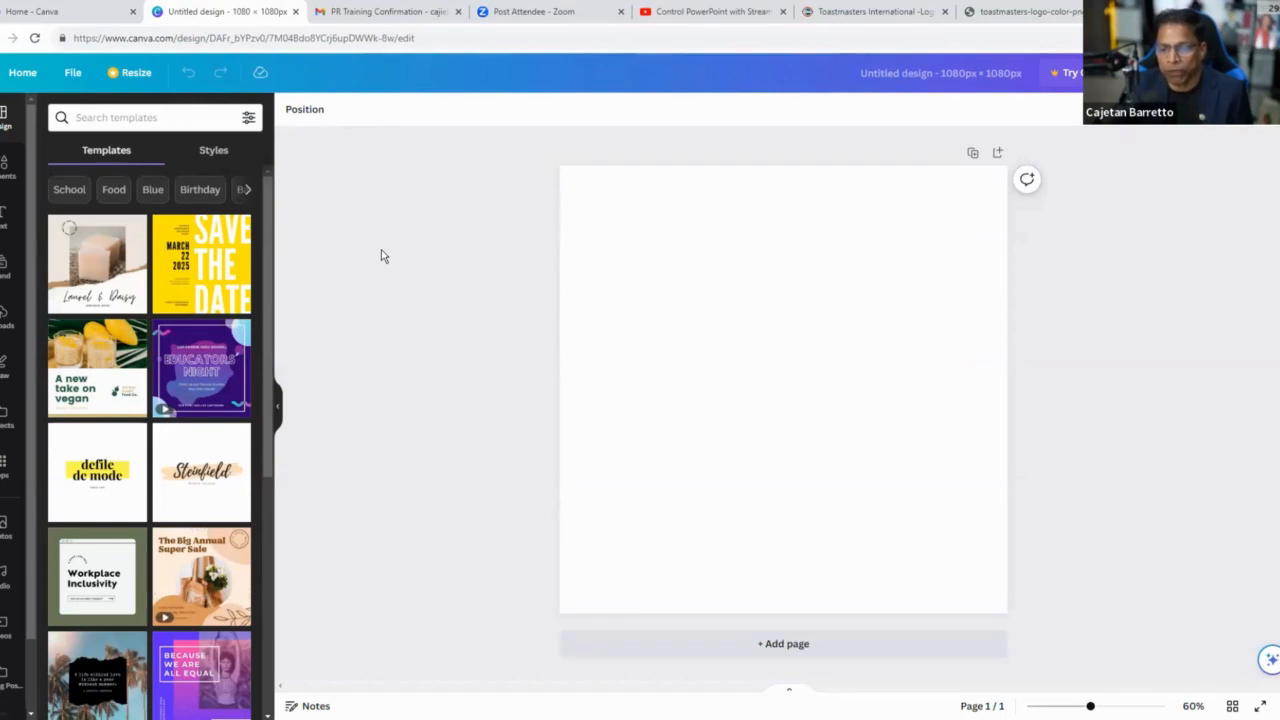
key("ctrl+v")
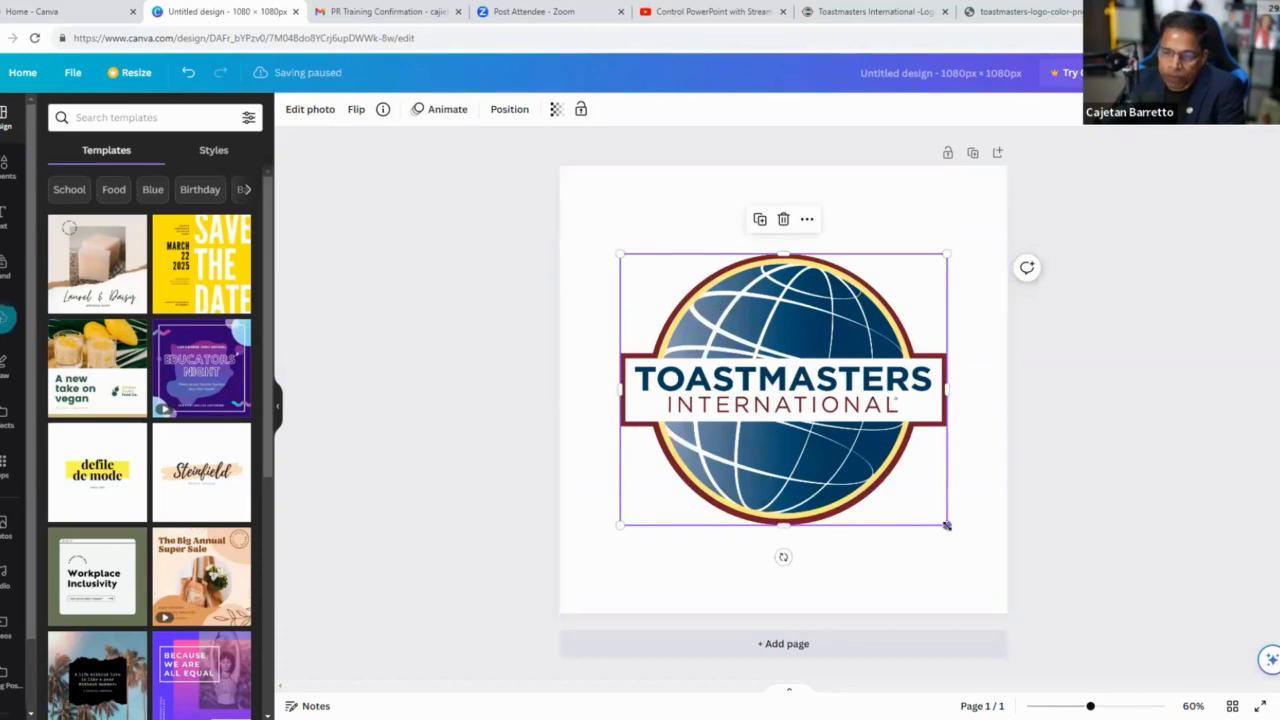
Step: Shrink the pasted logo to about a third of the page width and place it in the page's upper-left corner
left_click_drag(893, 497, 717, 417)
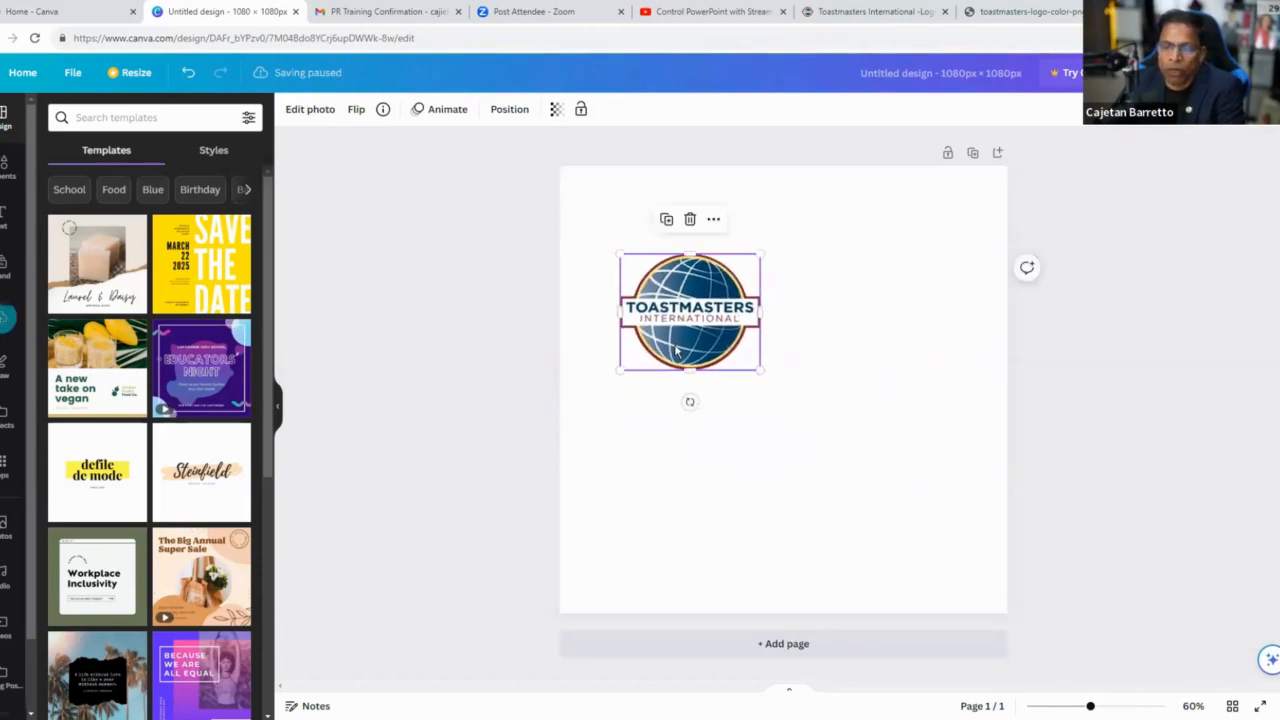
left_click_drag(658, 284, 619, 220)
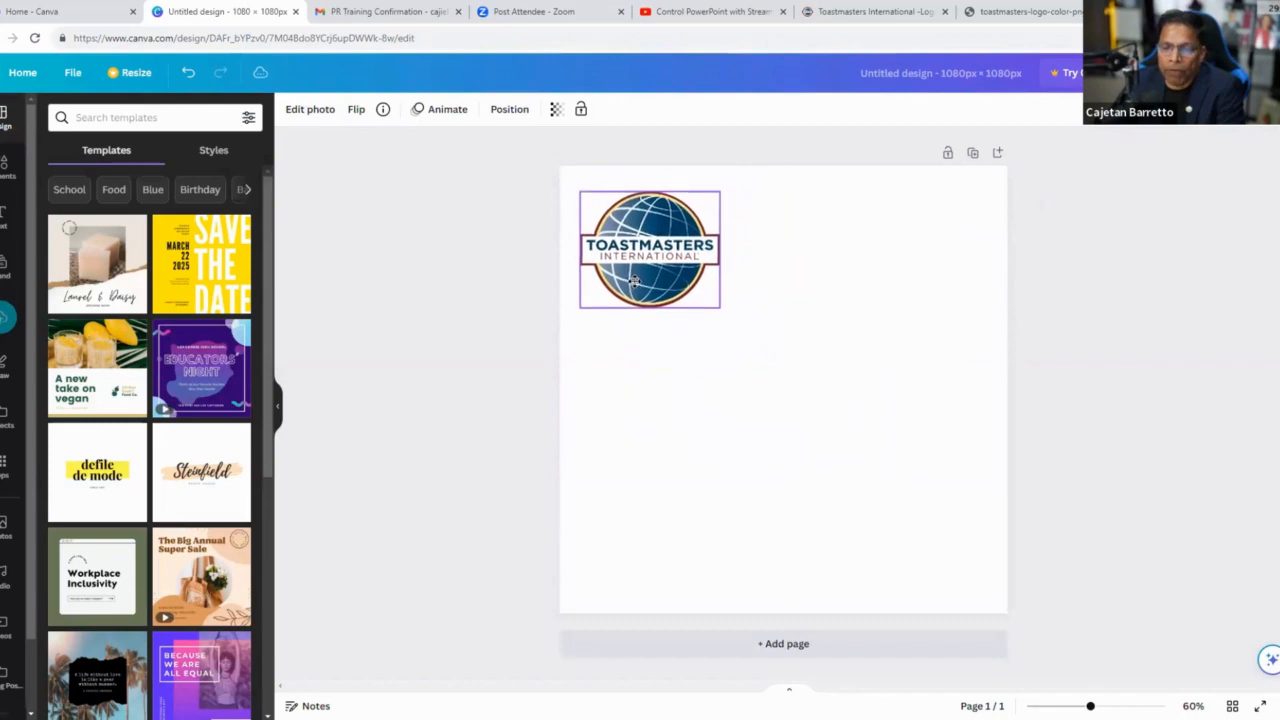
left_click_drag(634, 281, 634, 285)
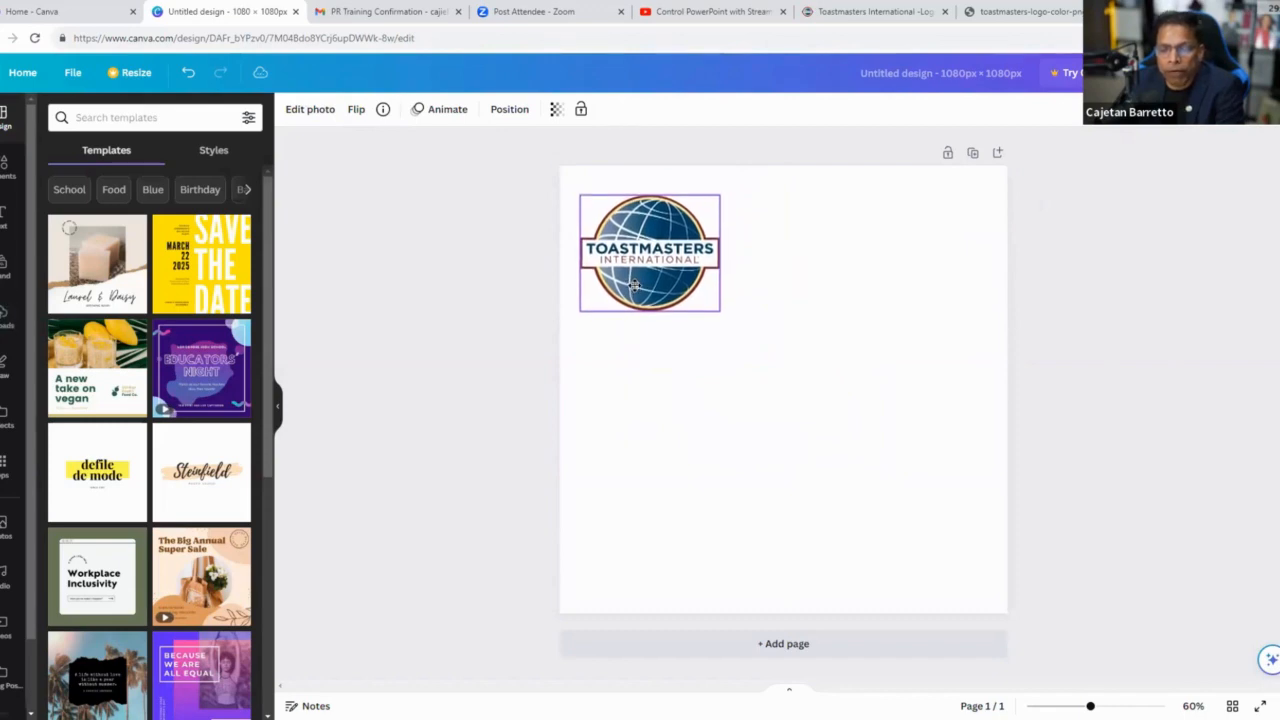
Step: Fill the page background with the dark blue Toastmasters brand color and shift the logo slightly upward
left_click(812, 236)
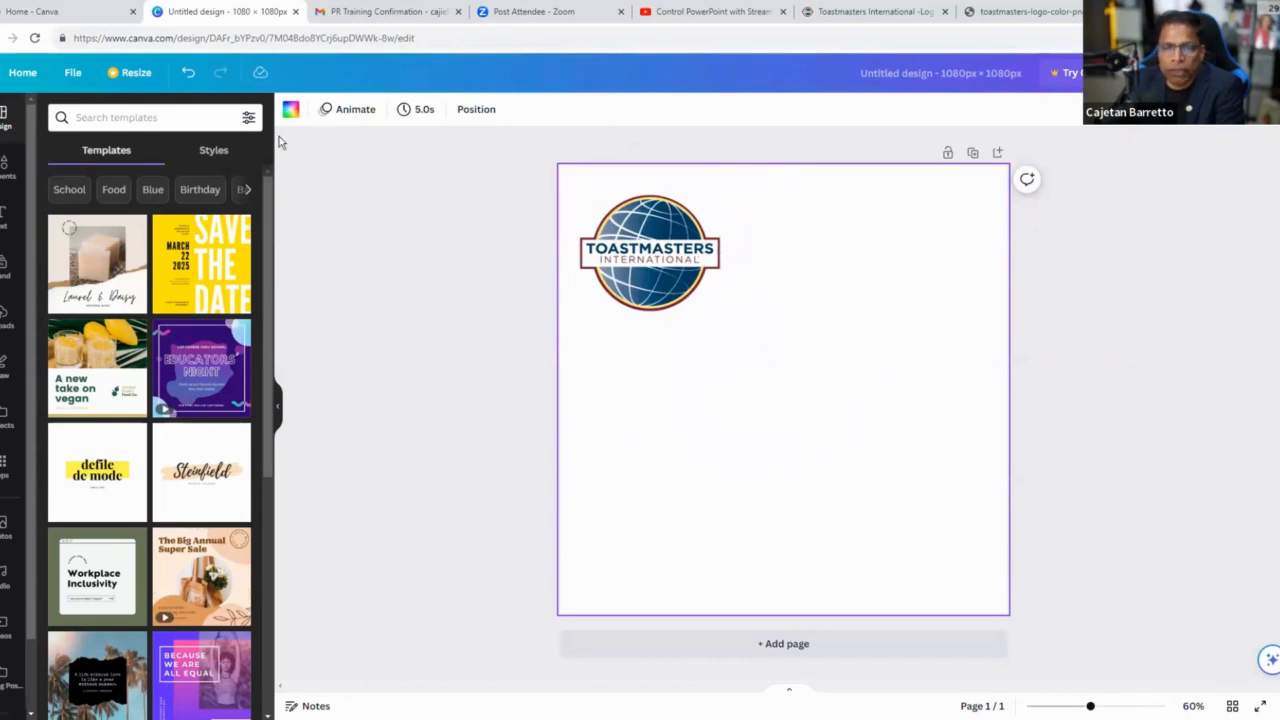
left_click(290, 112)
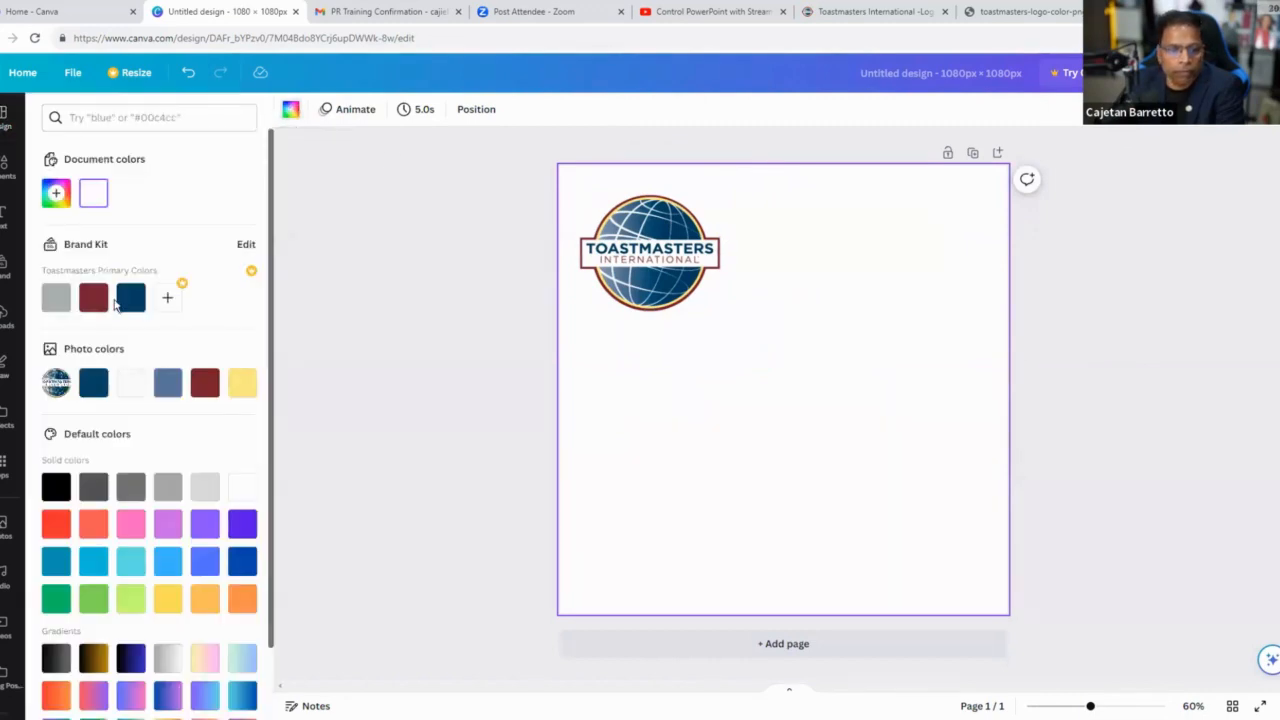
left_click(130, 297)
mouse_move(652, 286)
left_mouse_down()
mouse_move(690, 298)
mouse_move(610, 341)
mouse_move(695, 278)
mouse_move(706, 335)
mouse_move(648, 295)
mouse_move(663, 260)
mouse_move(683, 295)
mouse_move(643, 259)
mouse_move(655, 262)
left_mouse_up()
Step: Change the page background to the gray Toastmasters brand color and move the logo slightly lower
left_click(792, 280)
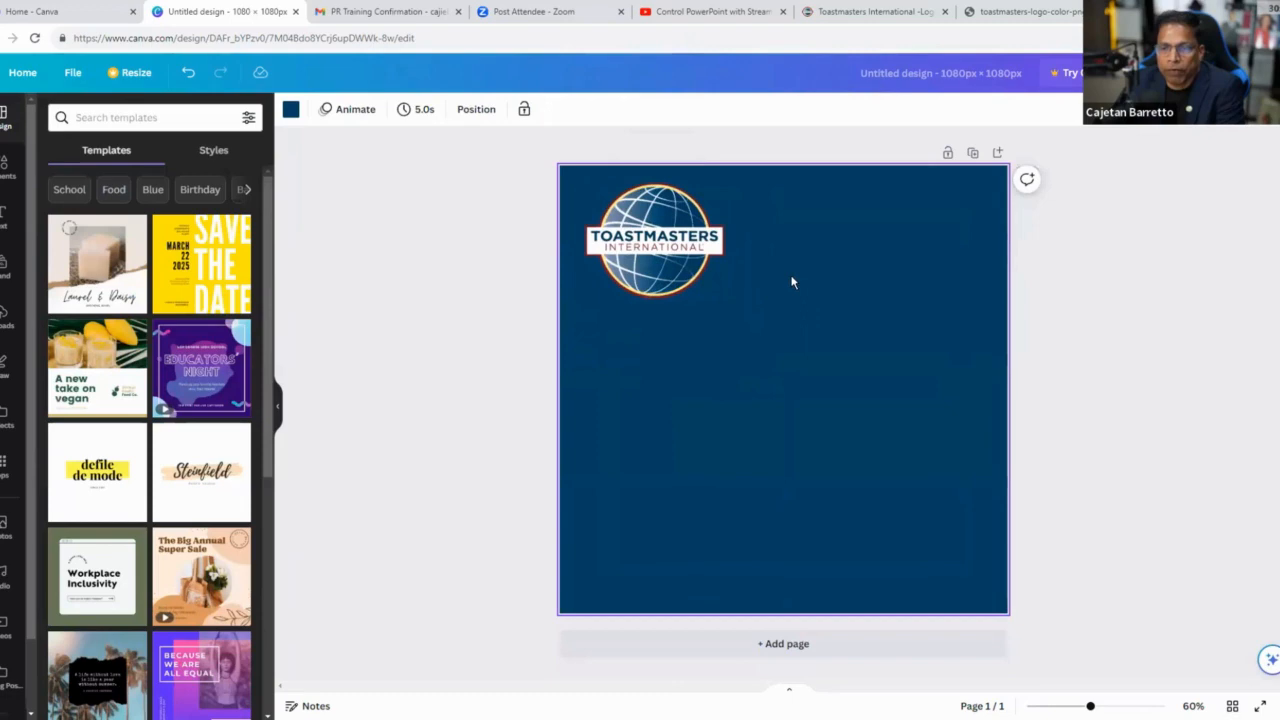
left_click(291, 109)
left_click(55, 297)
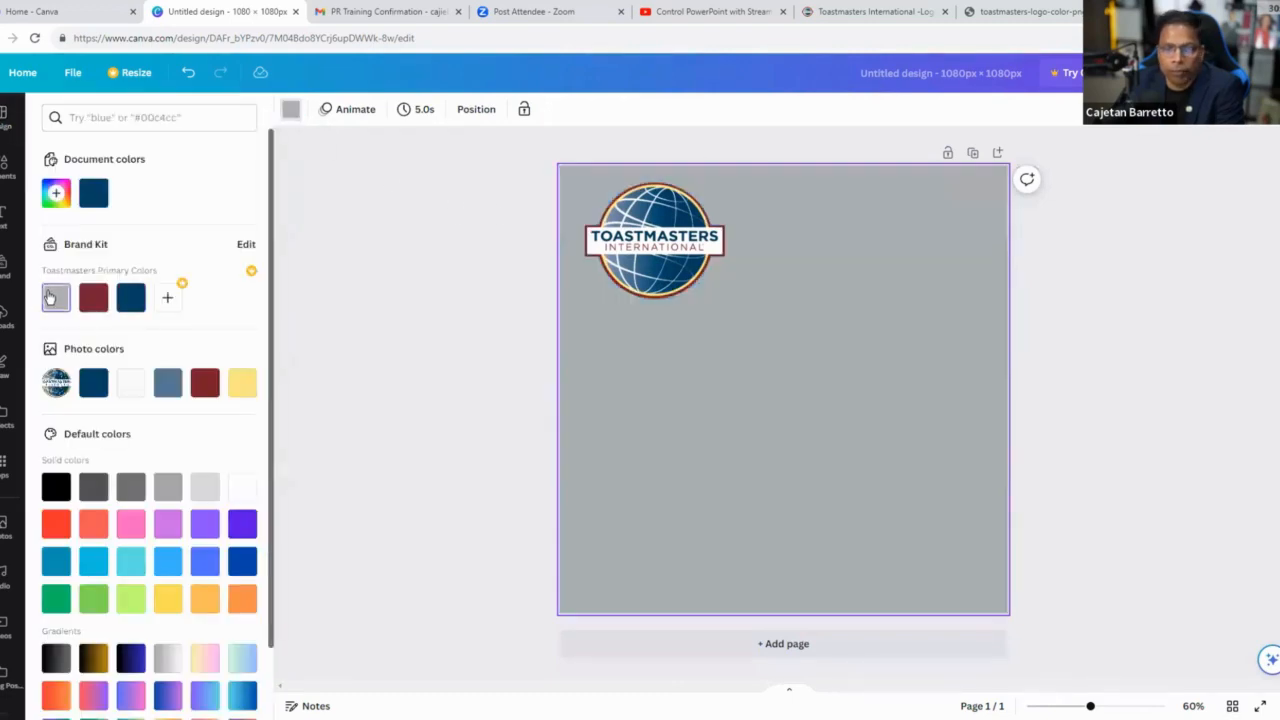
left_click_drag(650, 285, 609, 256)
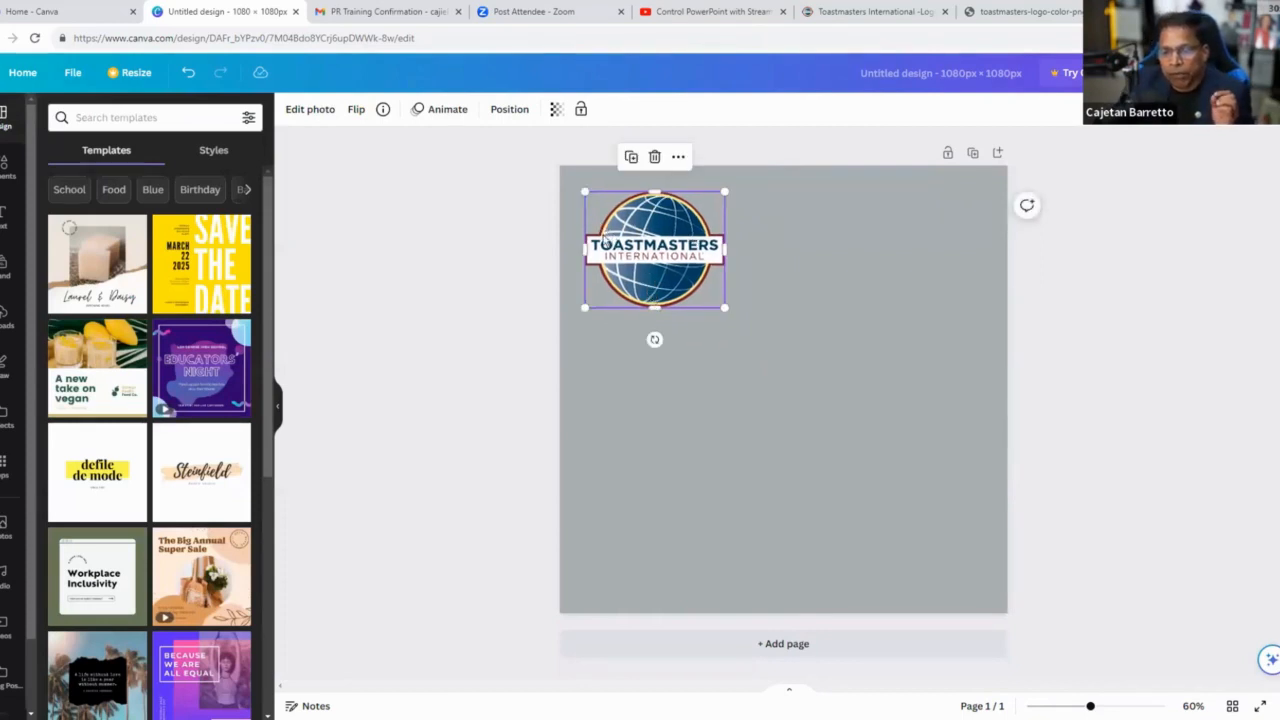
Step: Change the page background to the maroon Toastmasters brand color
left_click(790, 237)
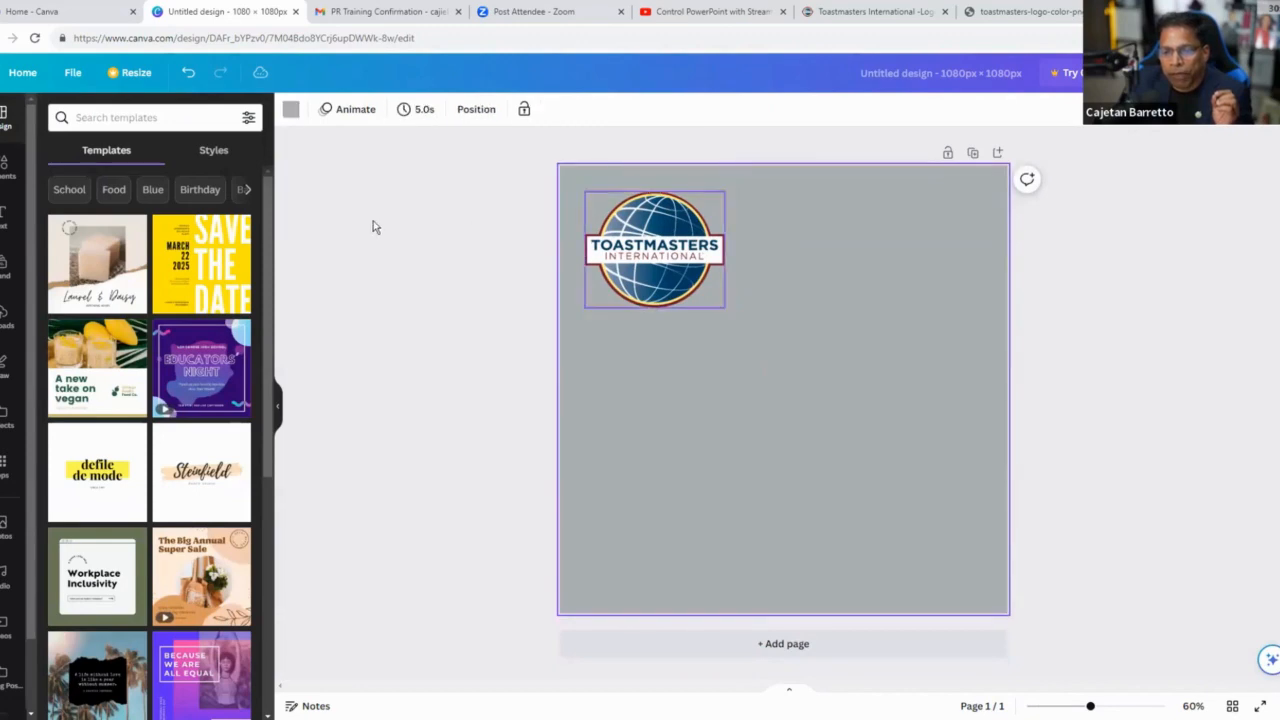
left_click(290, 109)
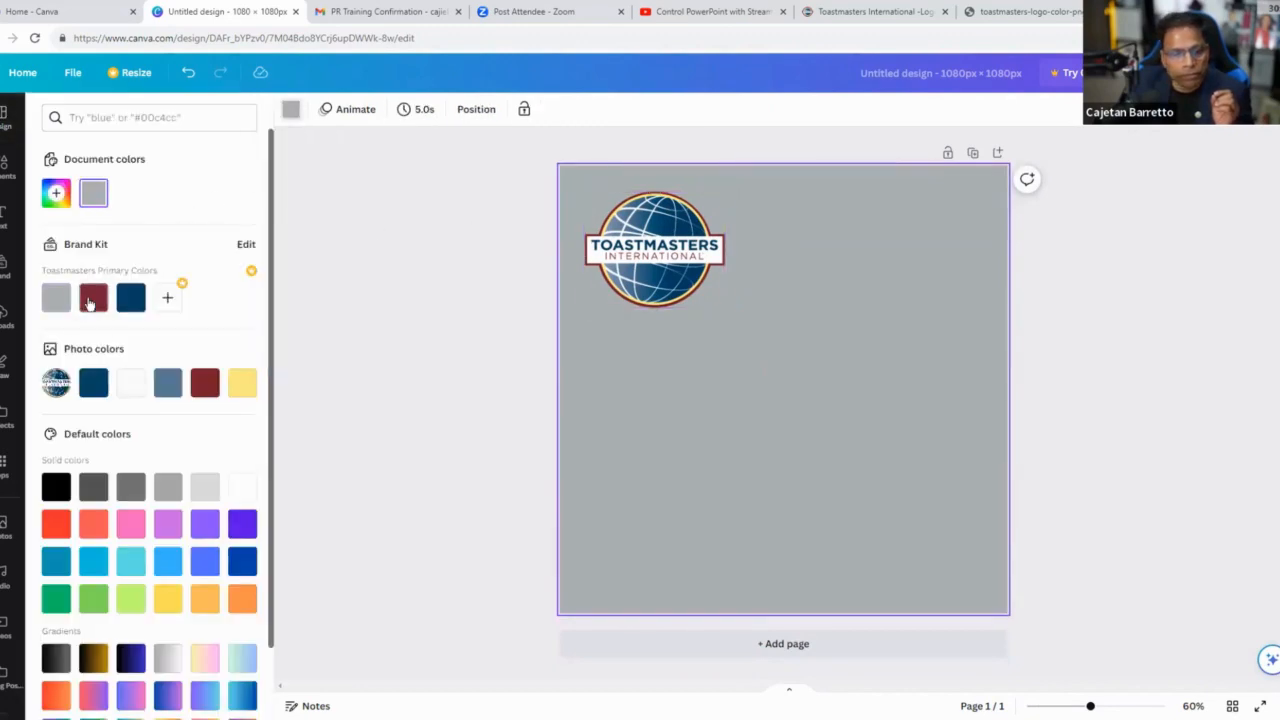
left_click(91, 299)
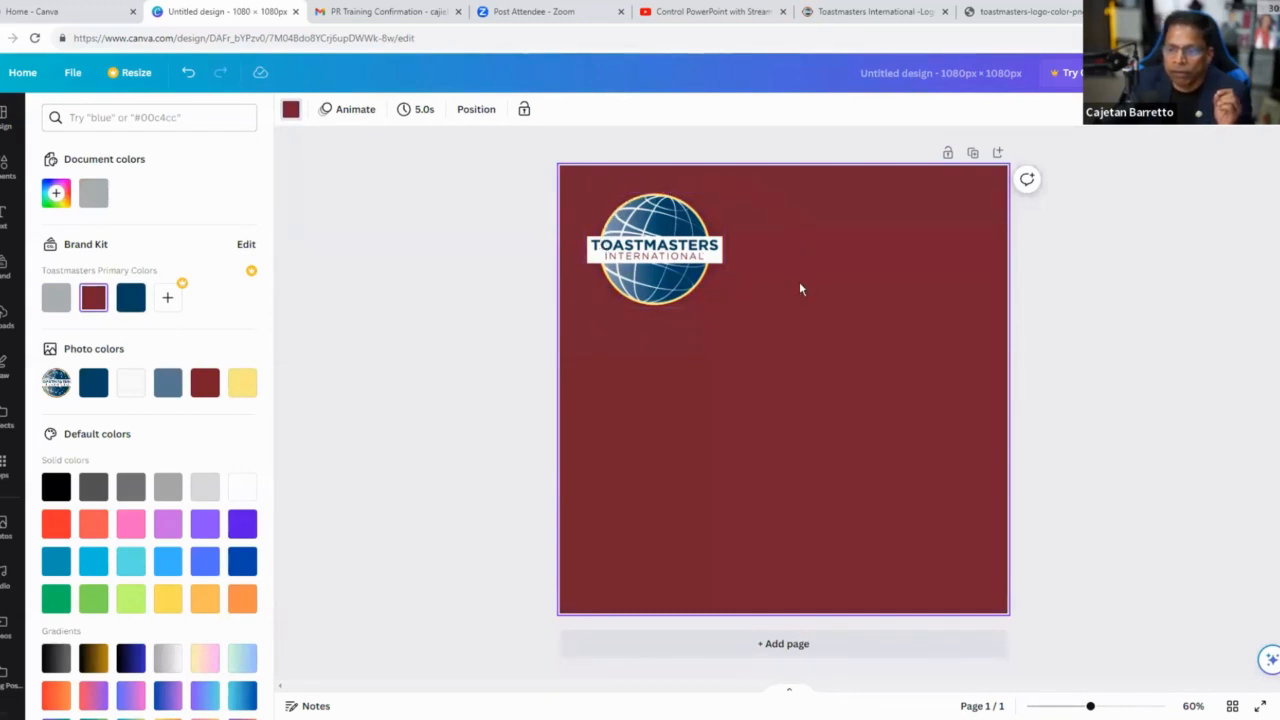
Step: Reduce the logo slightly from its lower-right corner and change the page background to the white photo color
left_click(688, 290)
left_click_drag(723, 302, 686, 314)
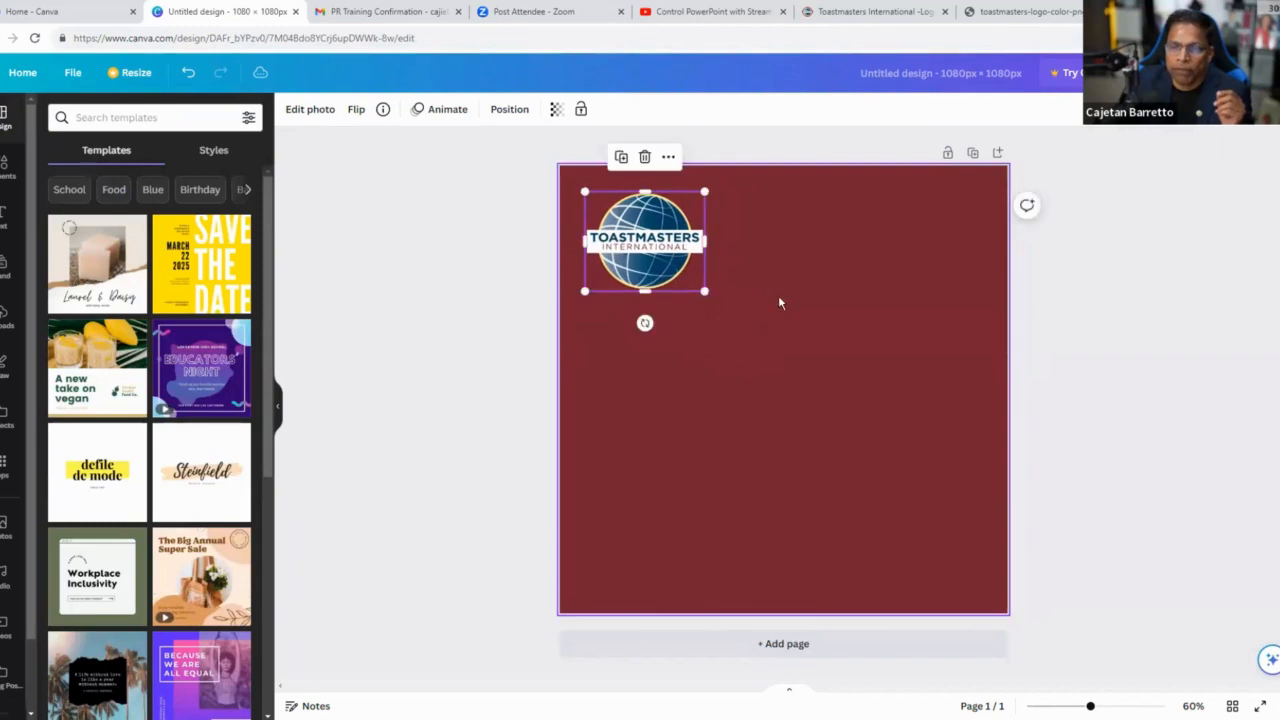
left_click(777, 300)
left_click(290, 111)
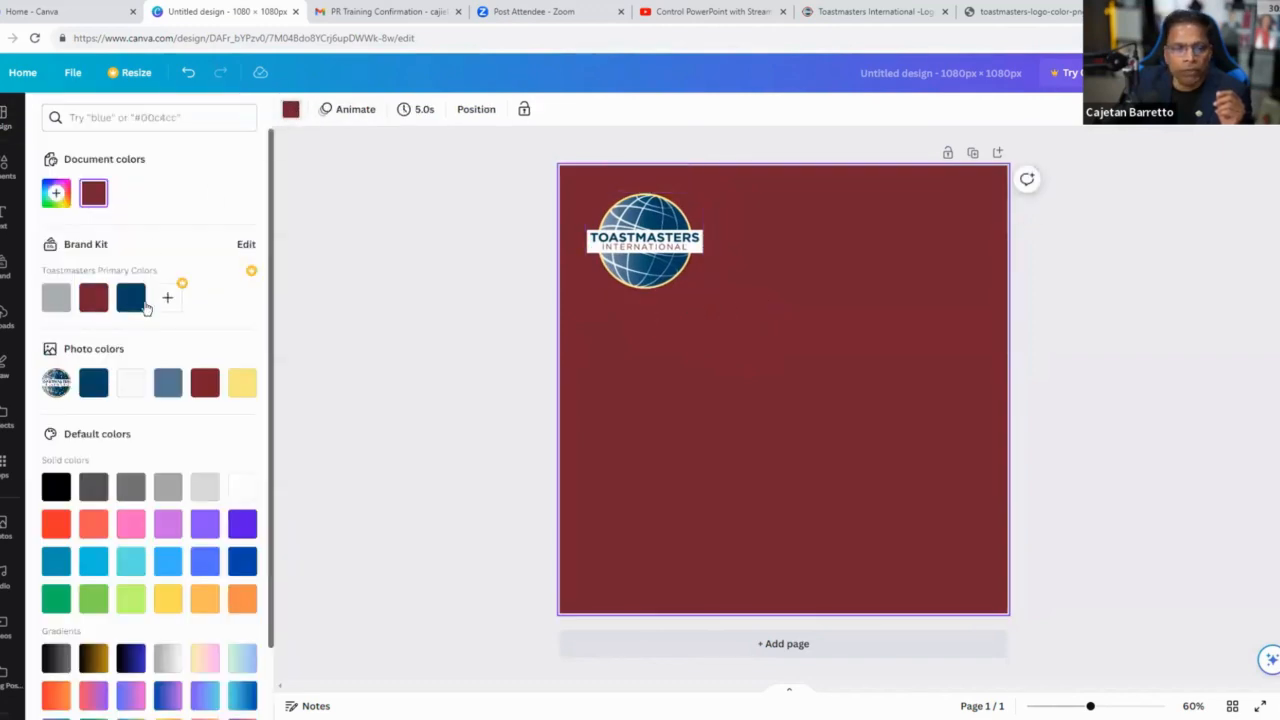
left_click(131, 386)
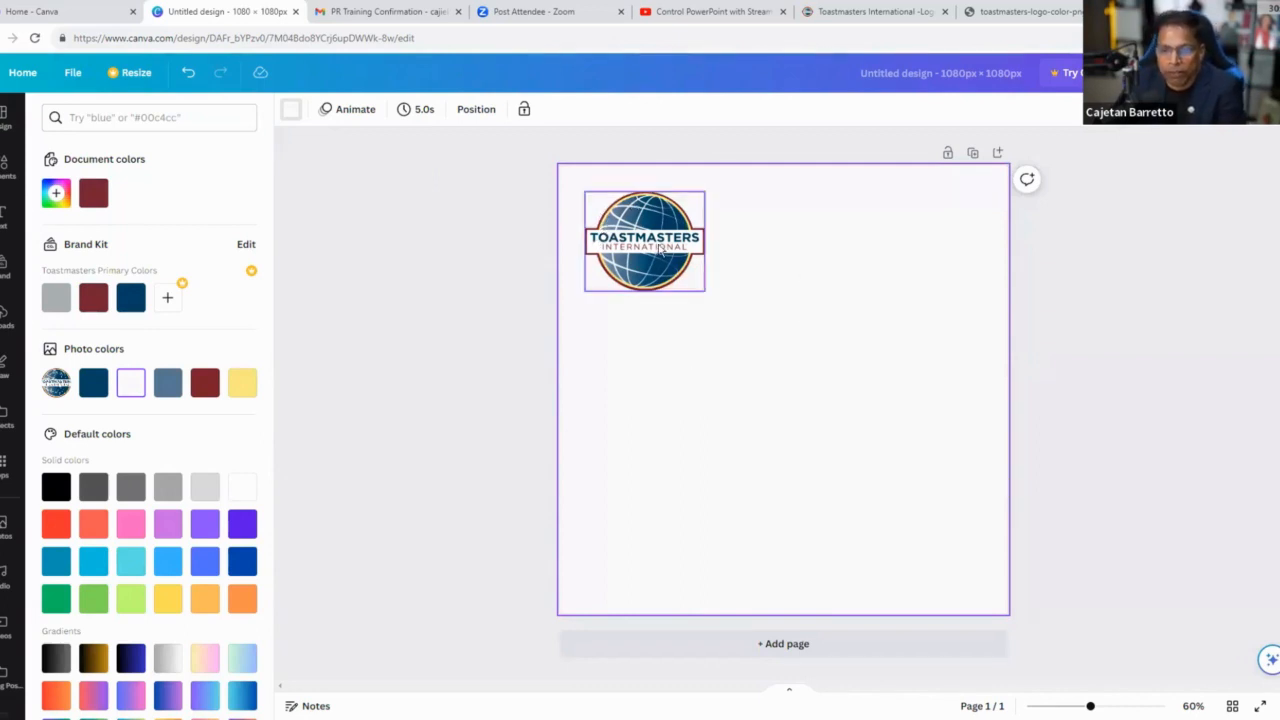
Step: Reposition the logo near the page's upper-left corner, leaving a small margin from both edges
left_click_drag(659, 247, 680, 292)
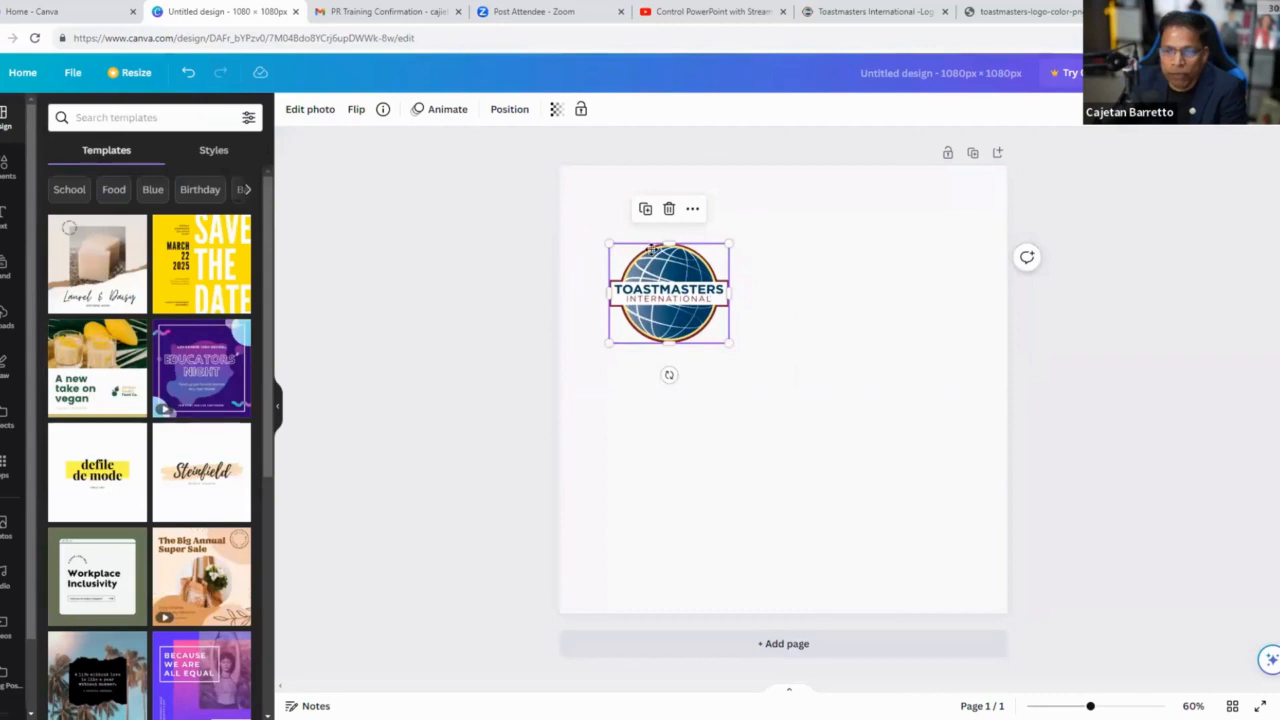
left_click_drag(652, 250, 629, 193)
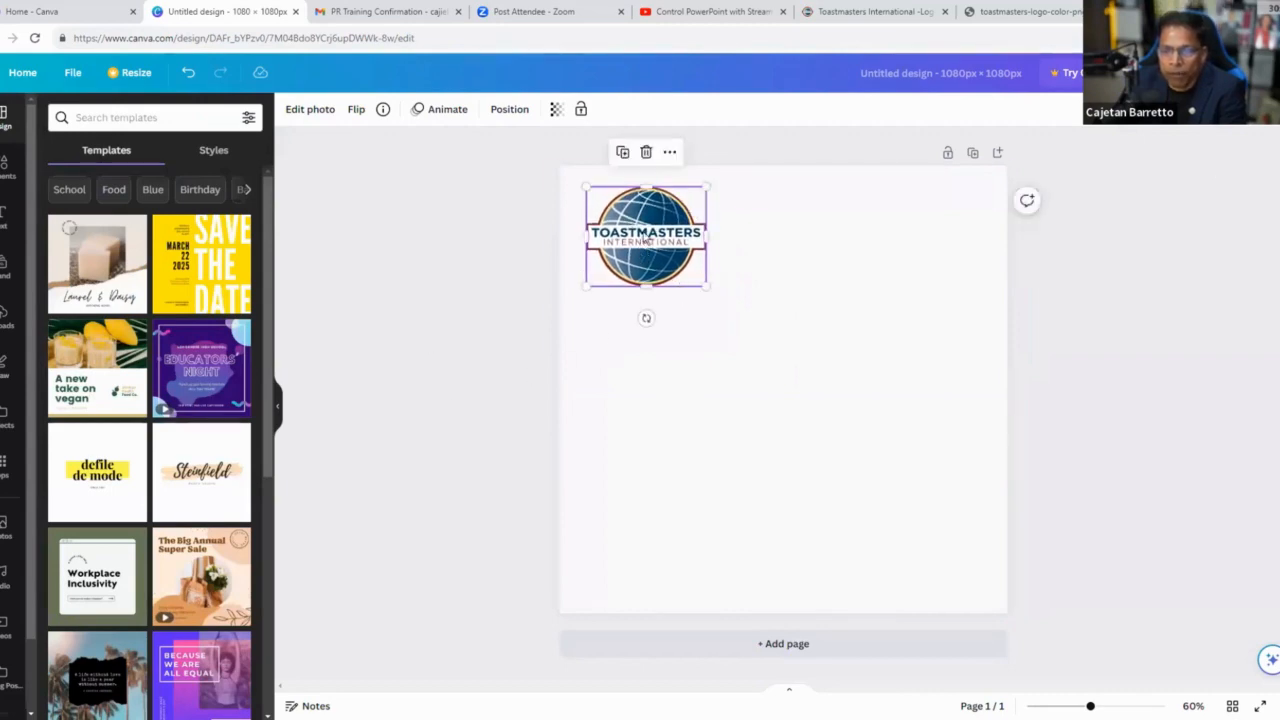
mouse_move(644, 239)
left_mouse_down()
mouse_move(903, 480)
mouse_move(917, 532)
mouse_move(886, 253)
mouse_move(940, 247)
mouse_move(935, 237)
mouse_move(659, 466)
mouse_move(638, 528)
mouse_move(644, 281)
mouse_move(625, 210)
mouse_move(811, 483)
mouse_move(657, 259)
mouse_move(622, 249)
left_mouse_up()
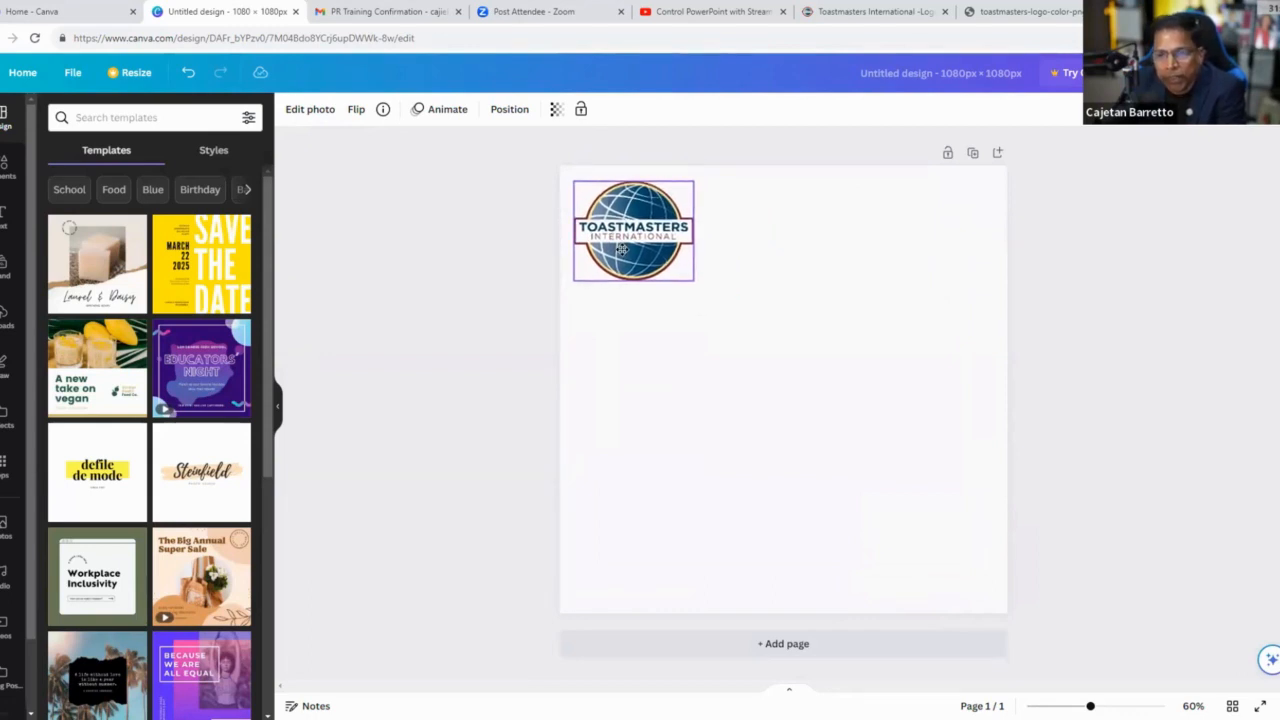
left_click(621, 249)
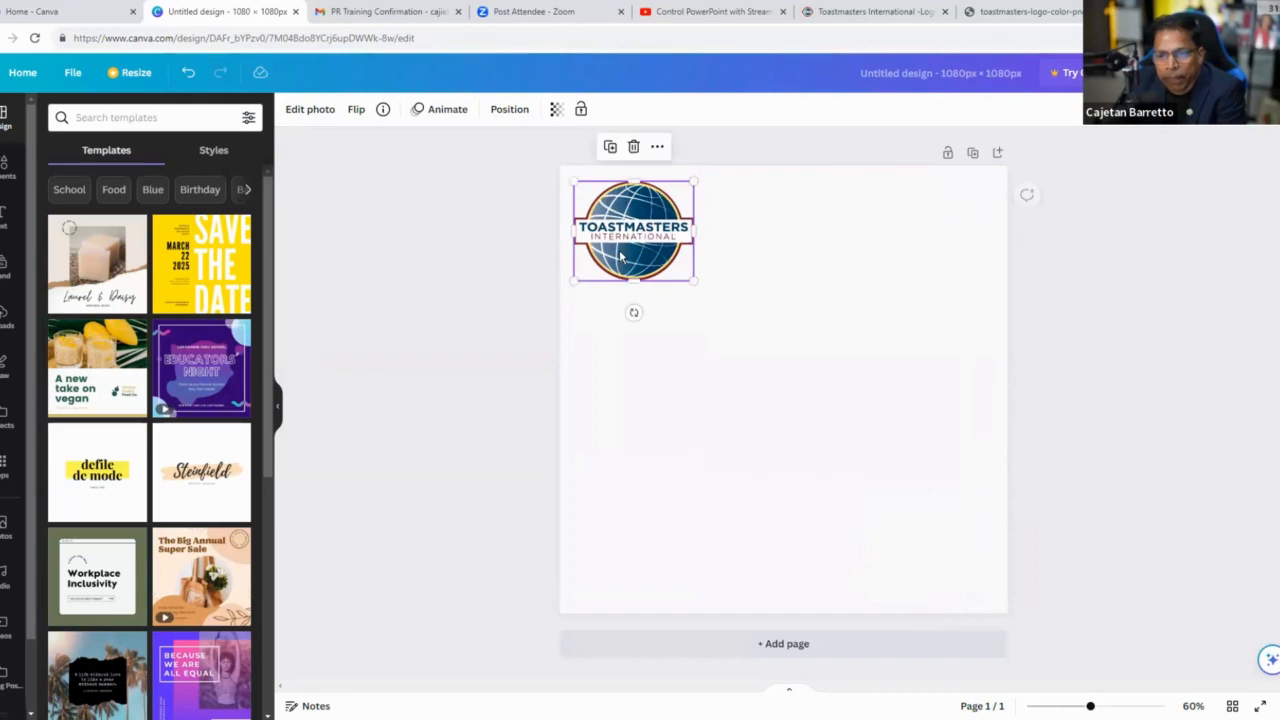
left_click(827, 295)
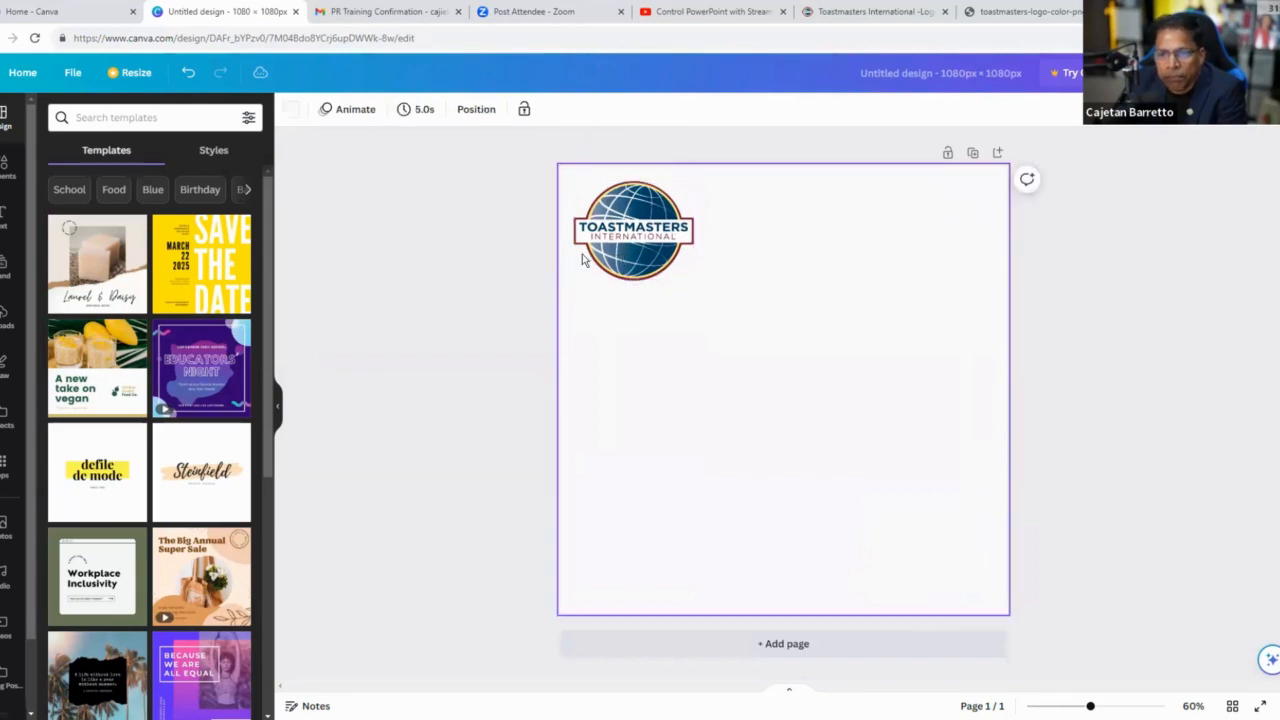
Step: Change the page background to the dark blue Toastmasters brand color and shift the logo slightly down and toward the left edge
left_click(290, 112)
left_click(131, 297)
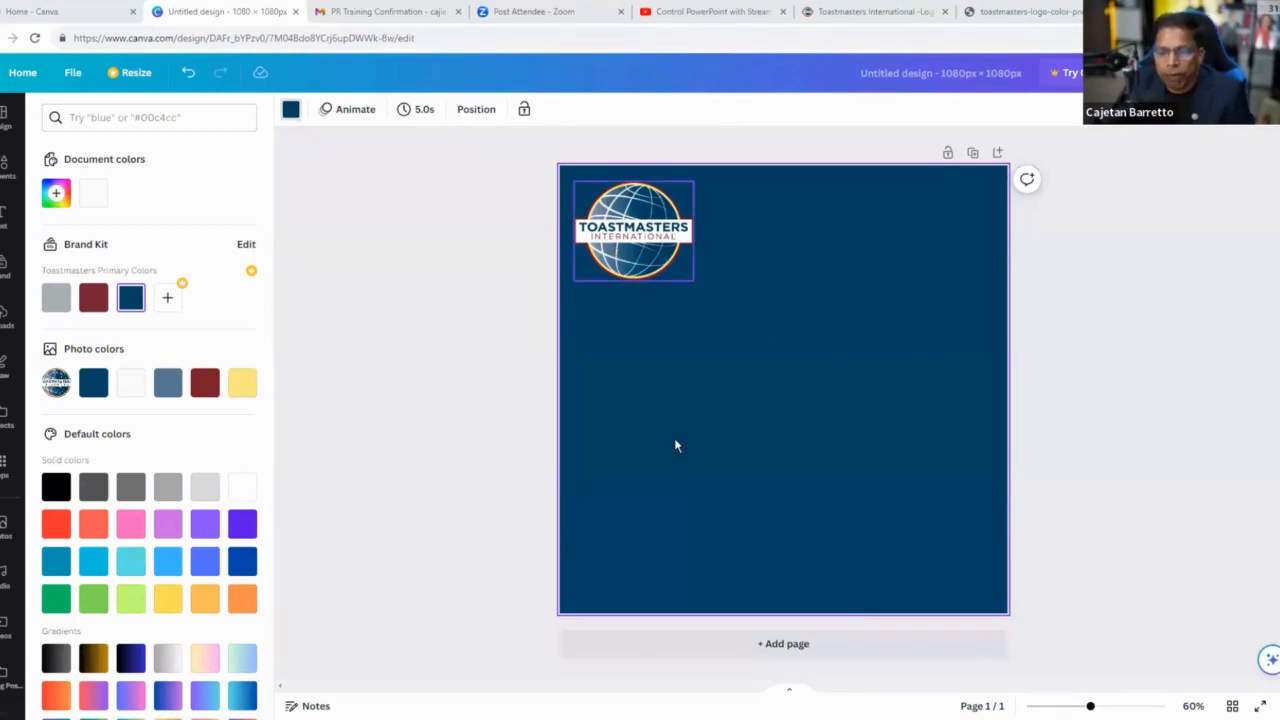
mouse_move(627, 231)
left_mouse_down()
mouse_move(699, 245)
mouse_move(629, 231)
left_mouse_up()
left_click(790, 260)
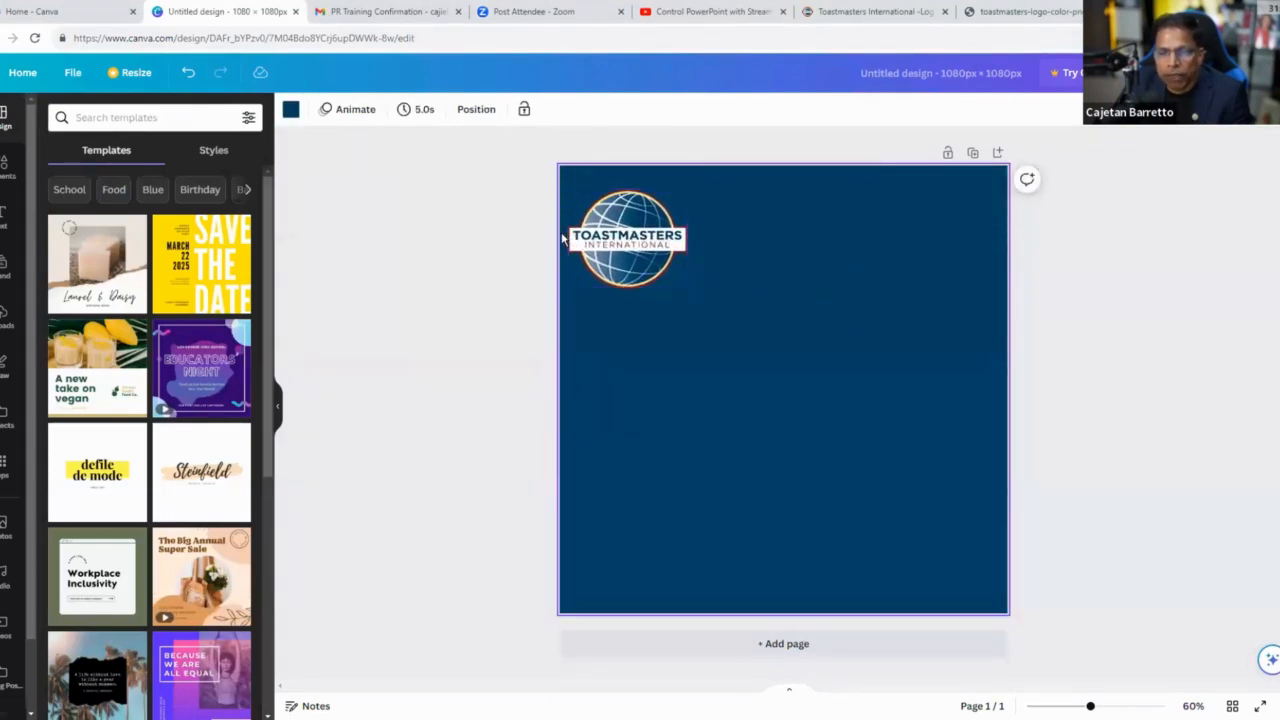
Step: Move the logo flush into the page's upper-left corner and settle it slightly inset from both edges
left_click_drag(602, 240, 595, 240)
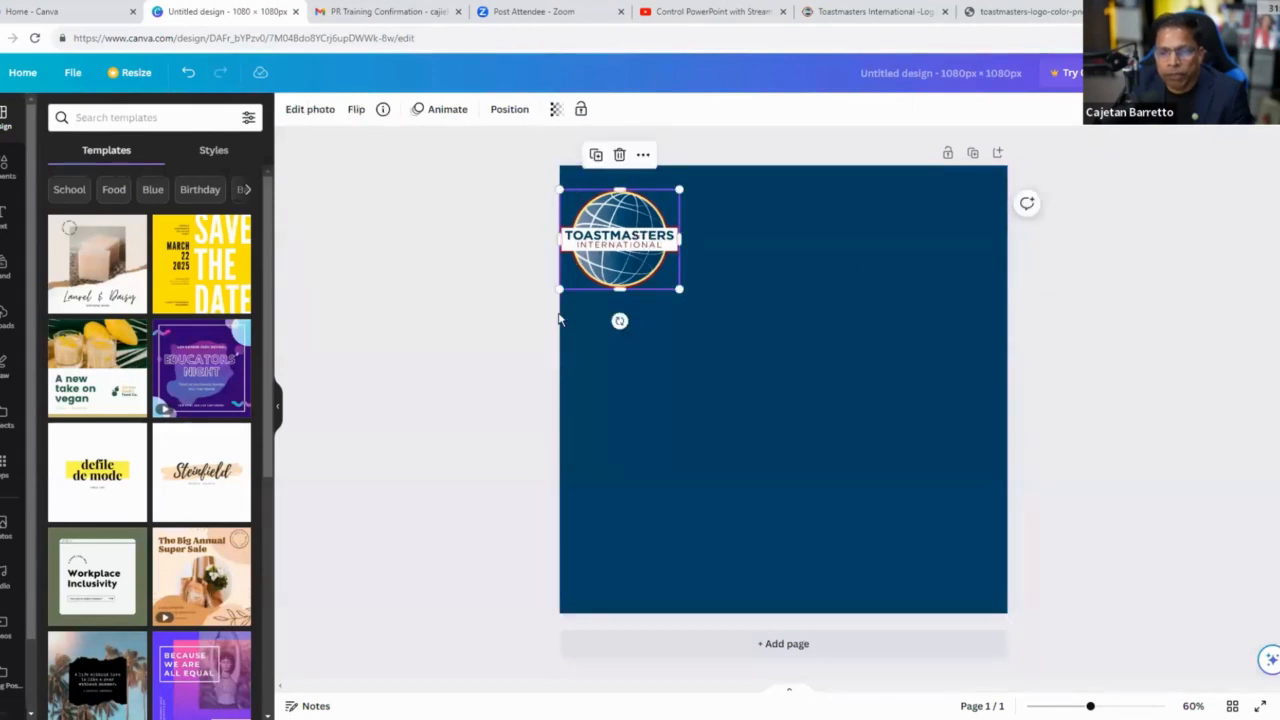
left_click(799, 358)
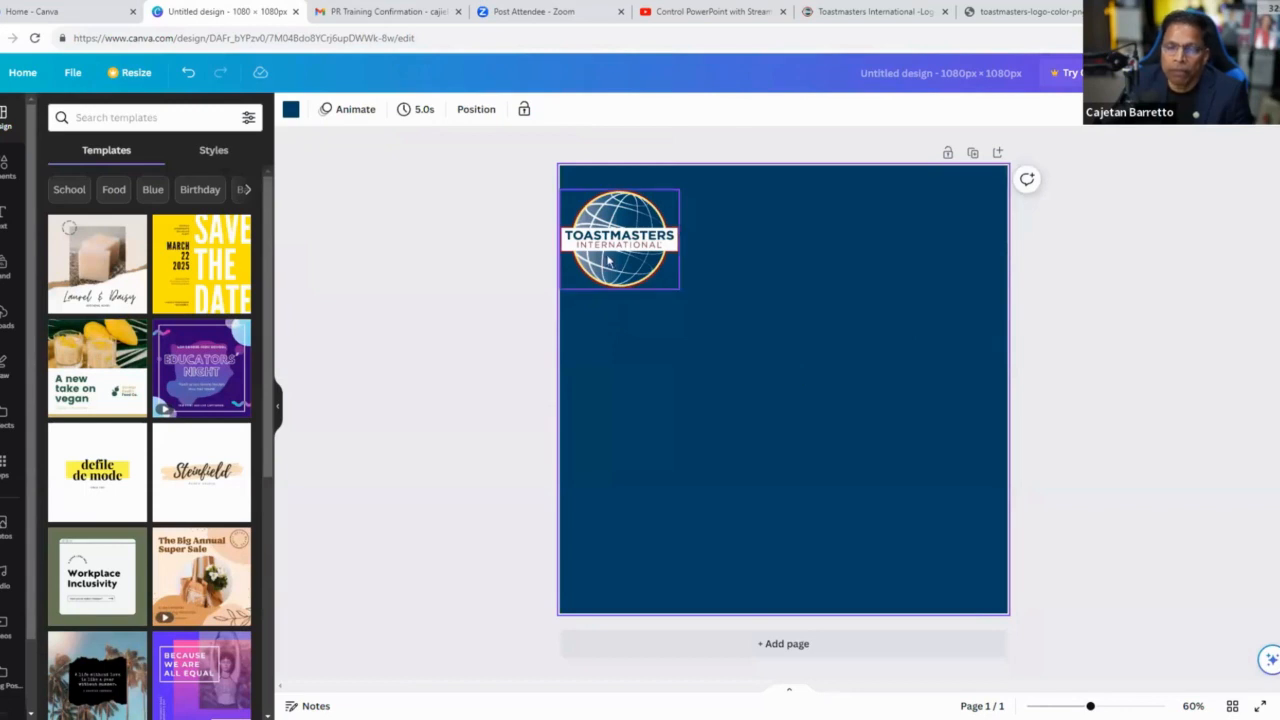
left_click_drag(621, 258, 620, 234)
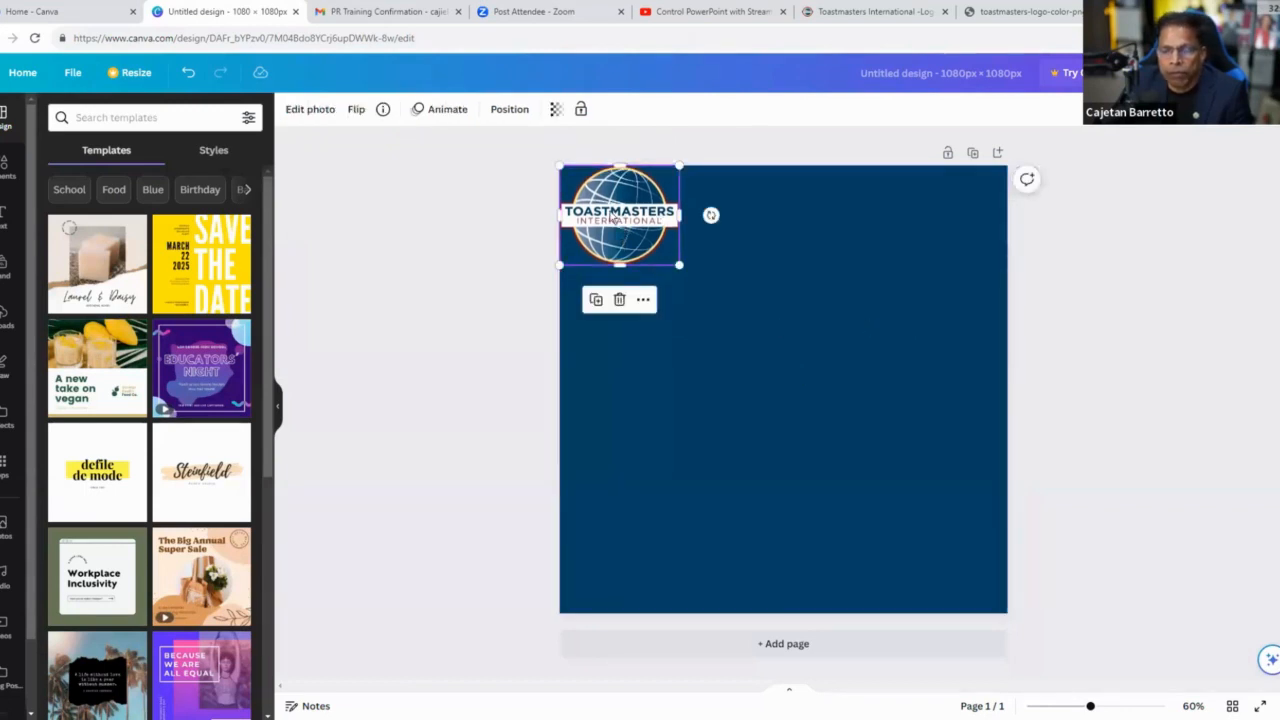
left_click_drag(609, 212, 624, 232)
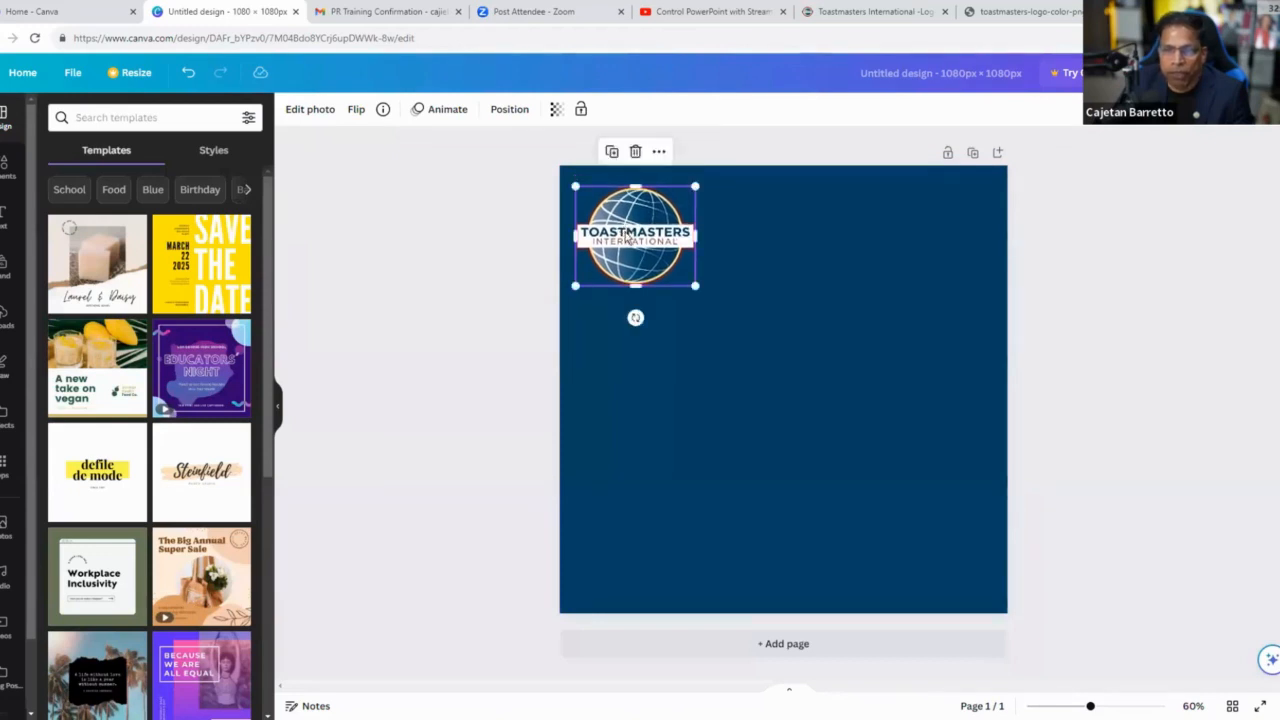
left_click(811, 290)
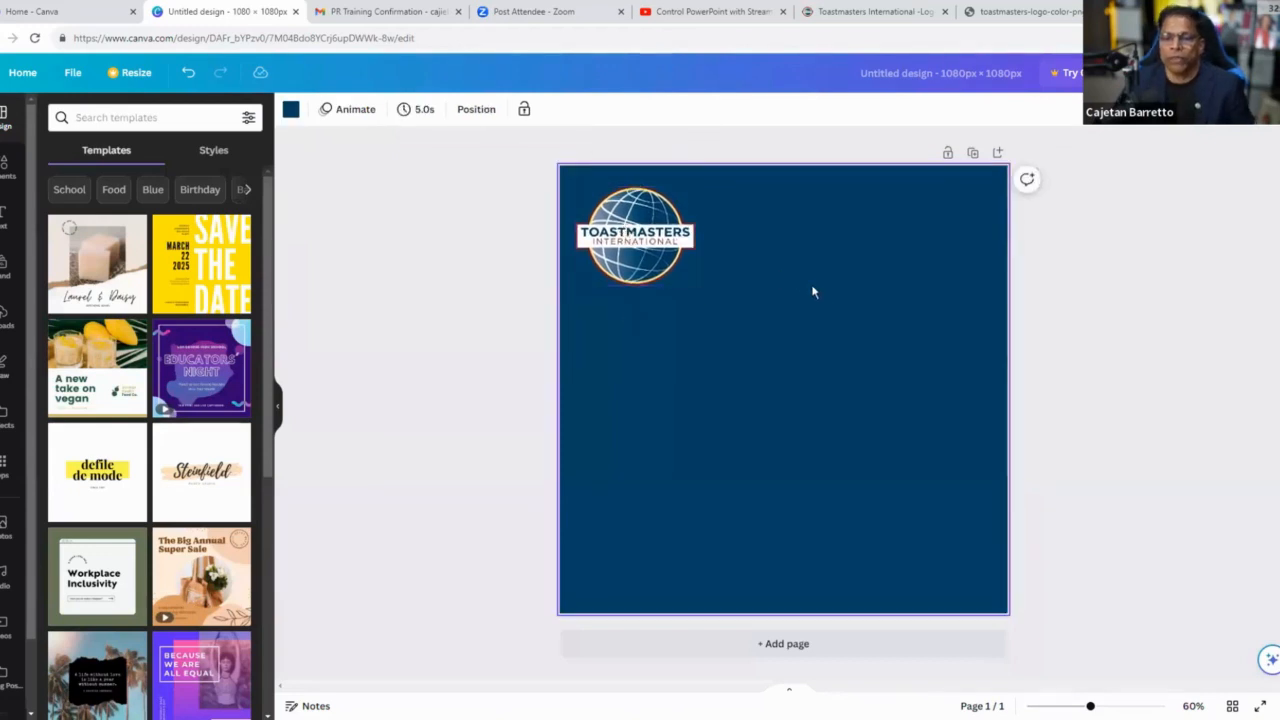
Step: Shrink the logo from its lower-right corner to a tiny size and enlarge it to a small, readable size
left_click(651, 278)
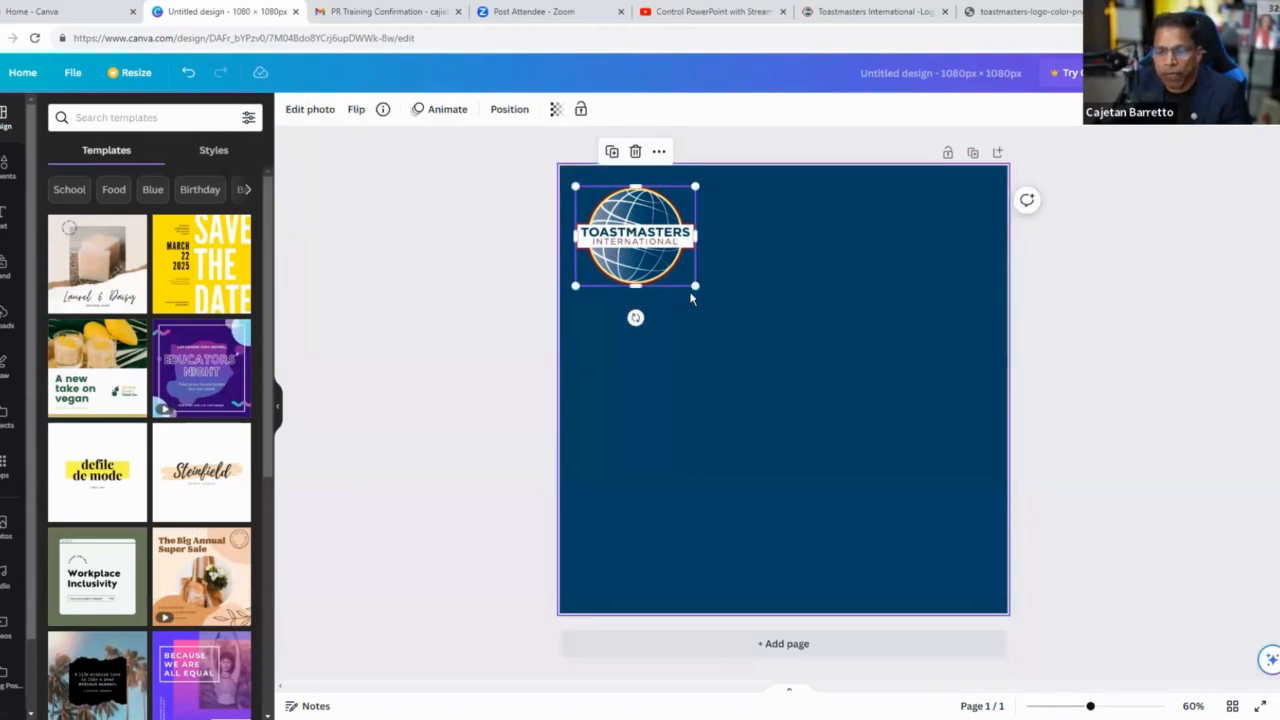
left_click_drag(695, 286, 611, 214)
left_click(769, 286)
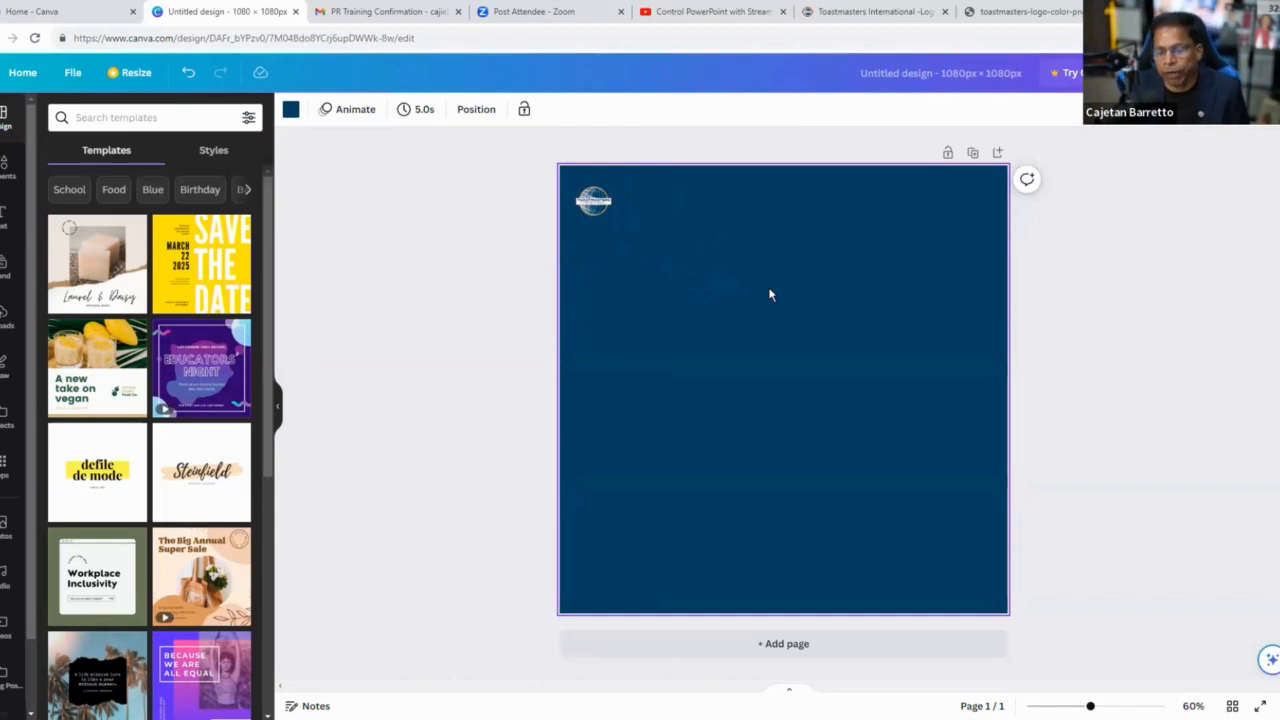
left_click(600, 207)
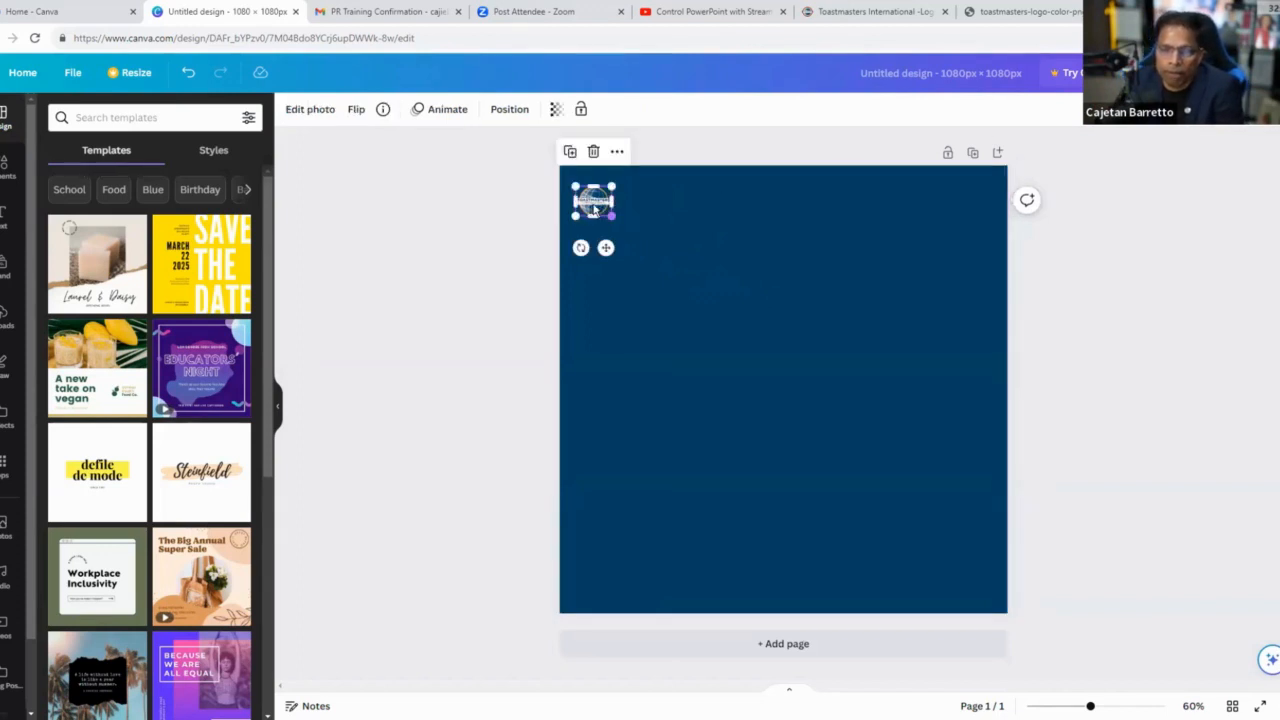
left_click_drag(612, 216, 650, 250)
left_click(670, 389)
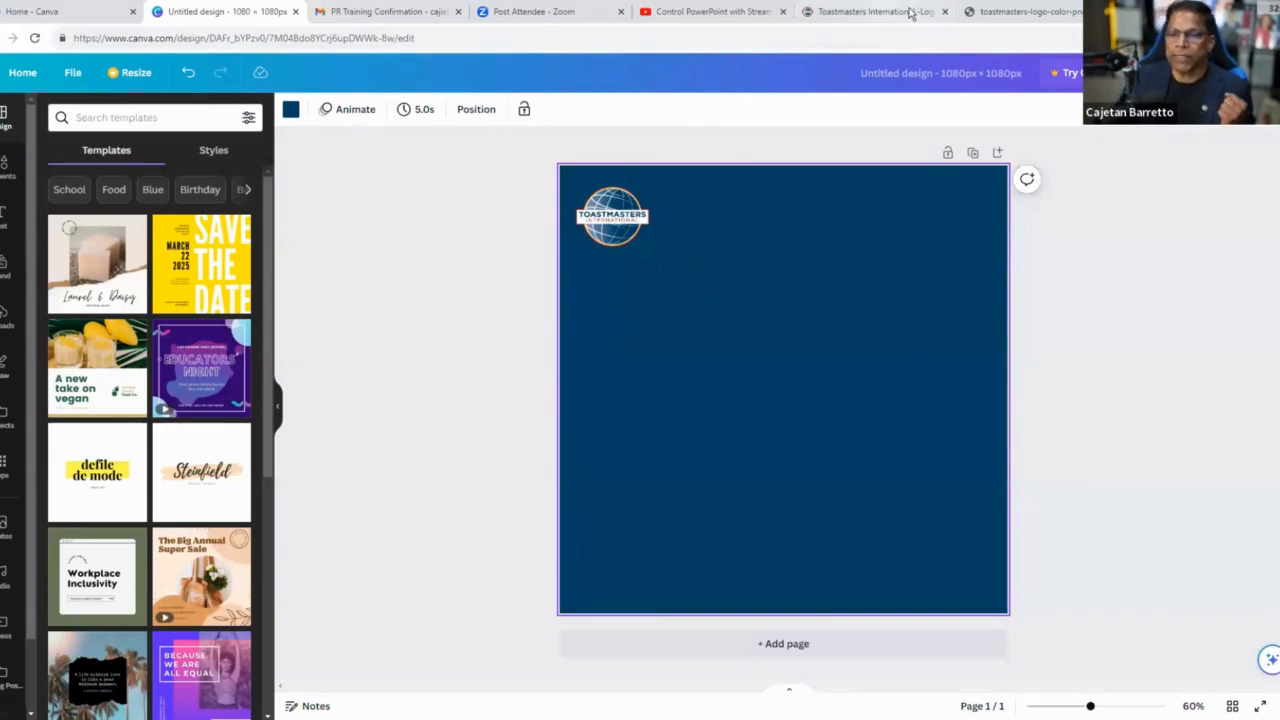
Step: View the full-size color logo image and the Logos and Design Elements page, briefly opening the Logo + Tagline PNG
key("ctrl+9")
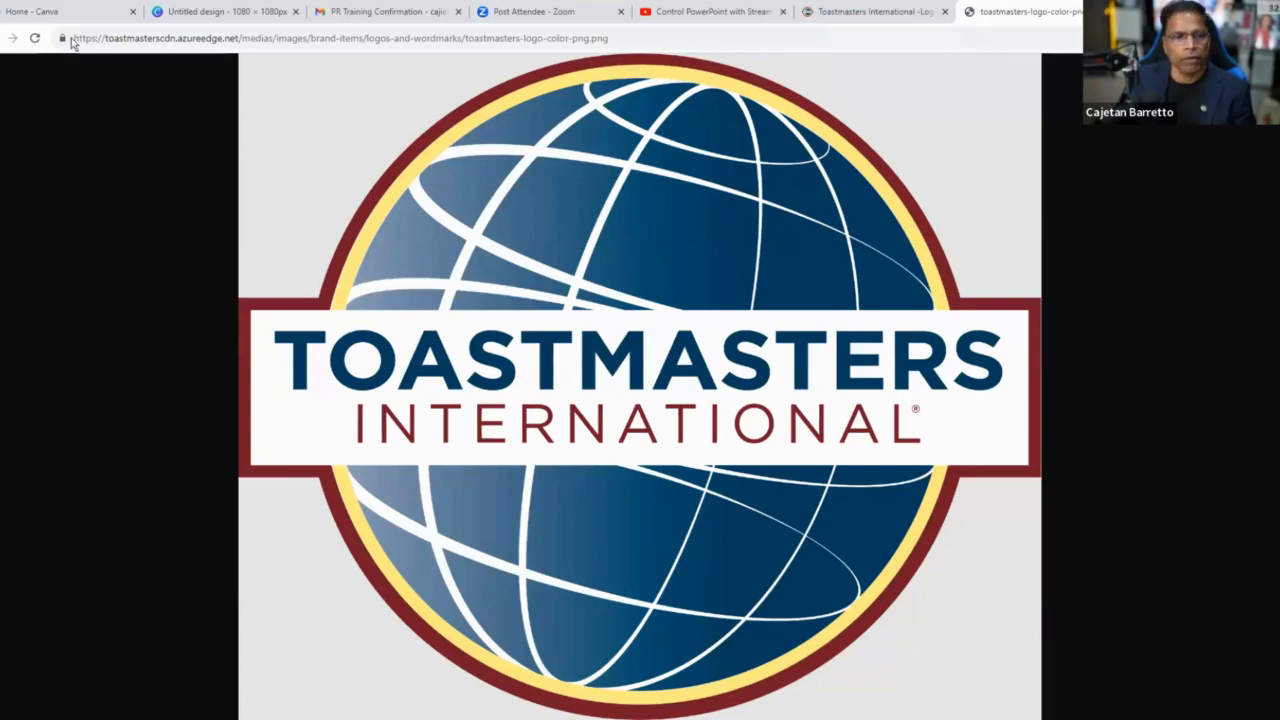
left_click(910, 12)
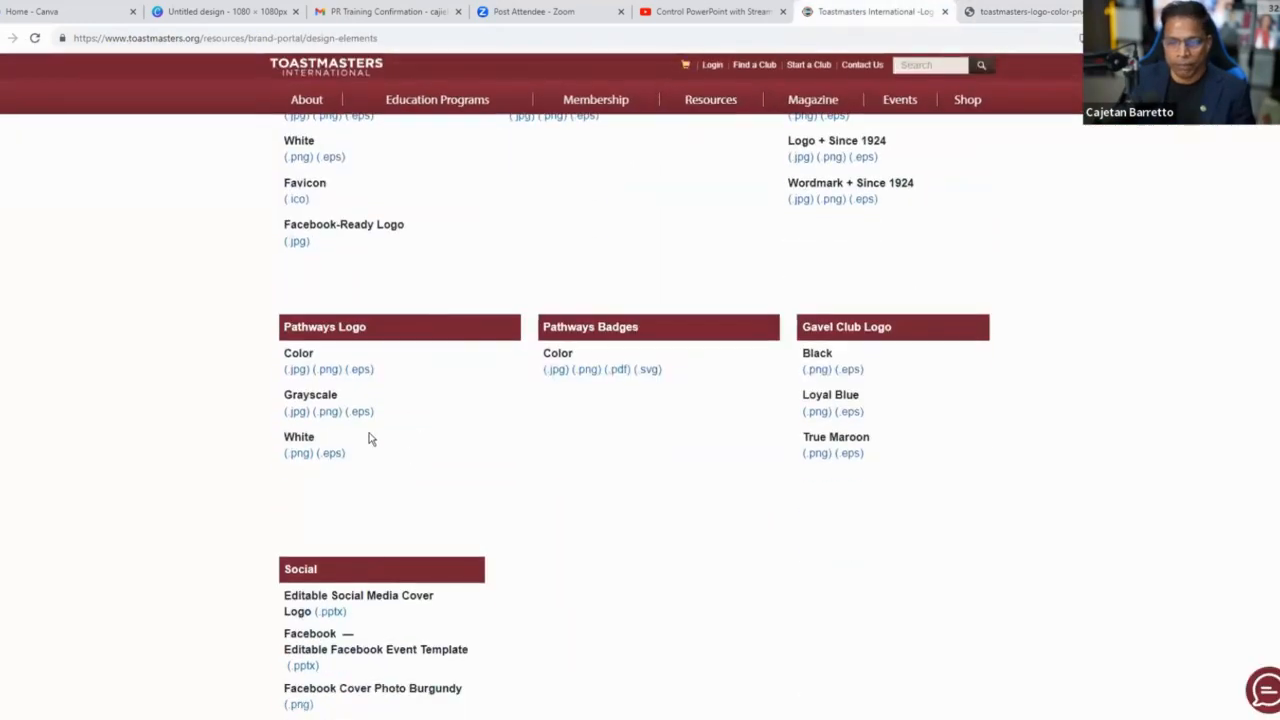
scroll(477, 432, "up", 1)
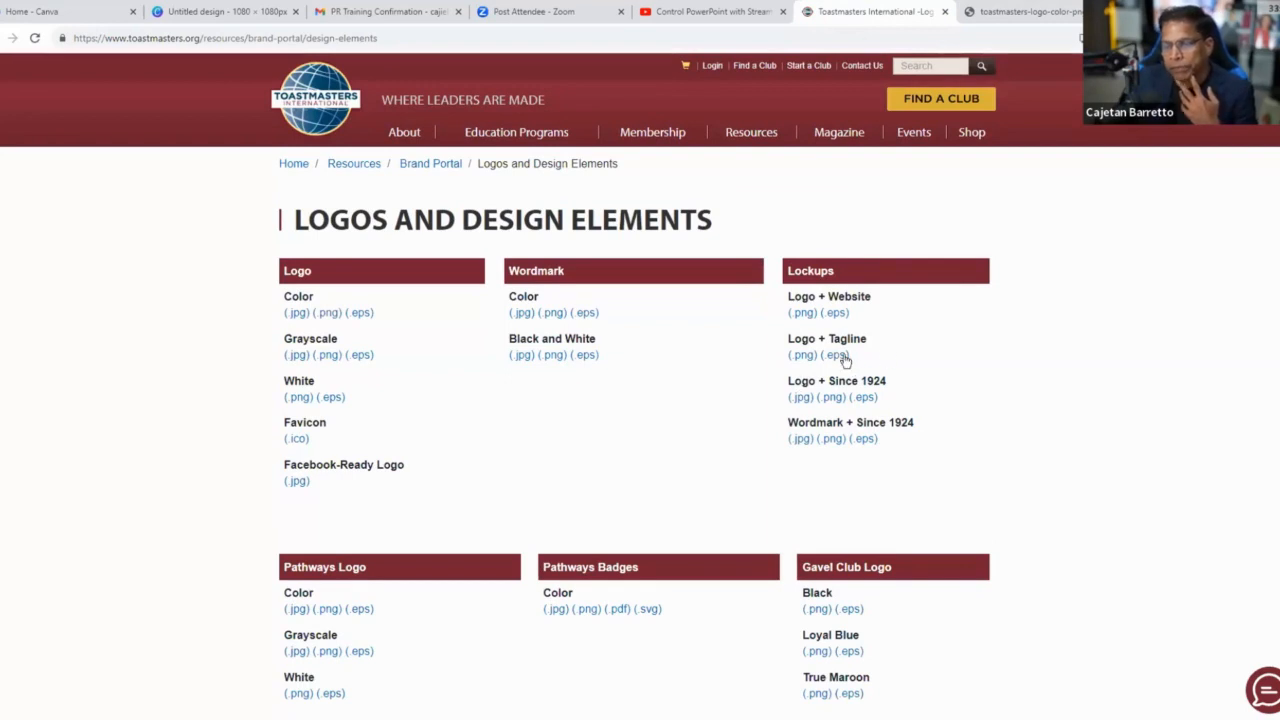
left_click(801, 358)
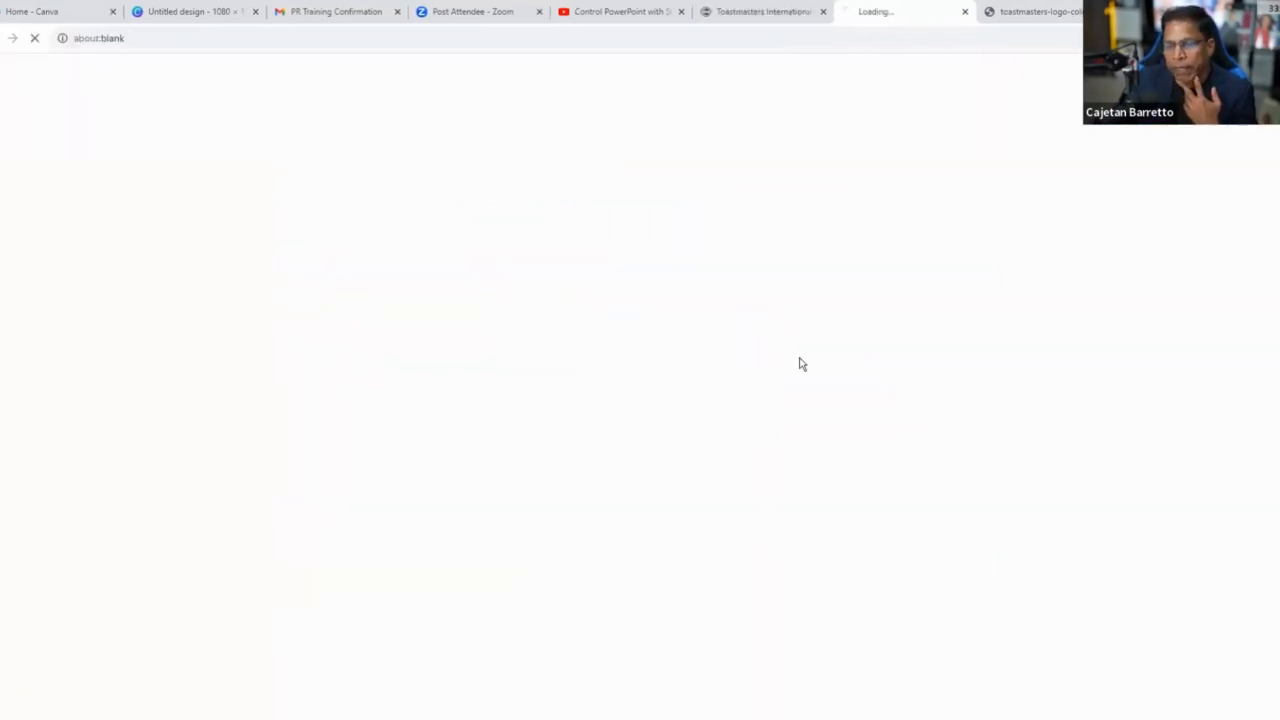
left_click(964, 11)
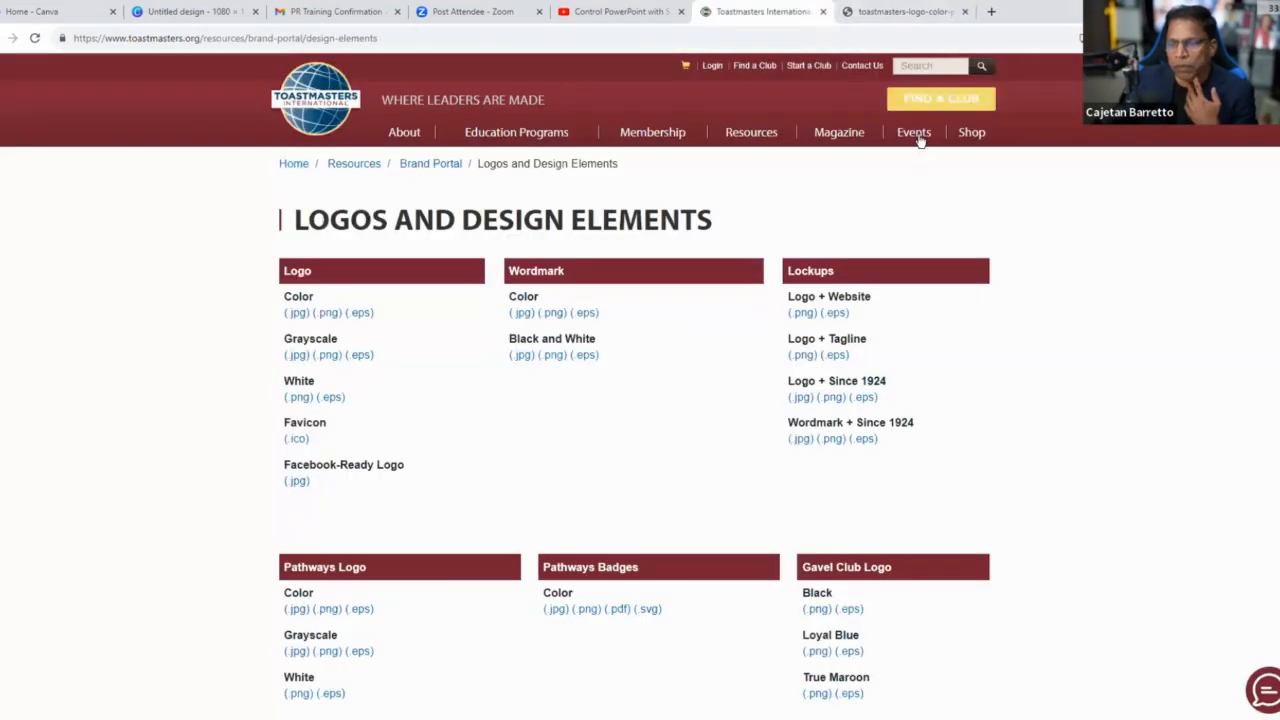
Step: Download the Wordmark + Since 1924 PNG from the Lockups section and return to the Canva design
left_click(830, 441)
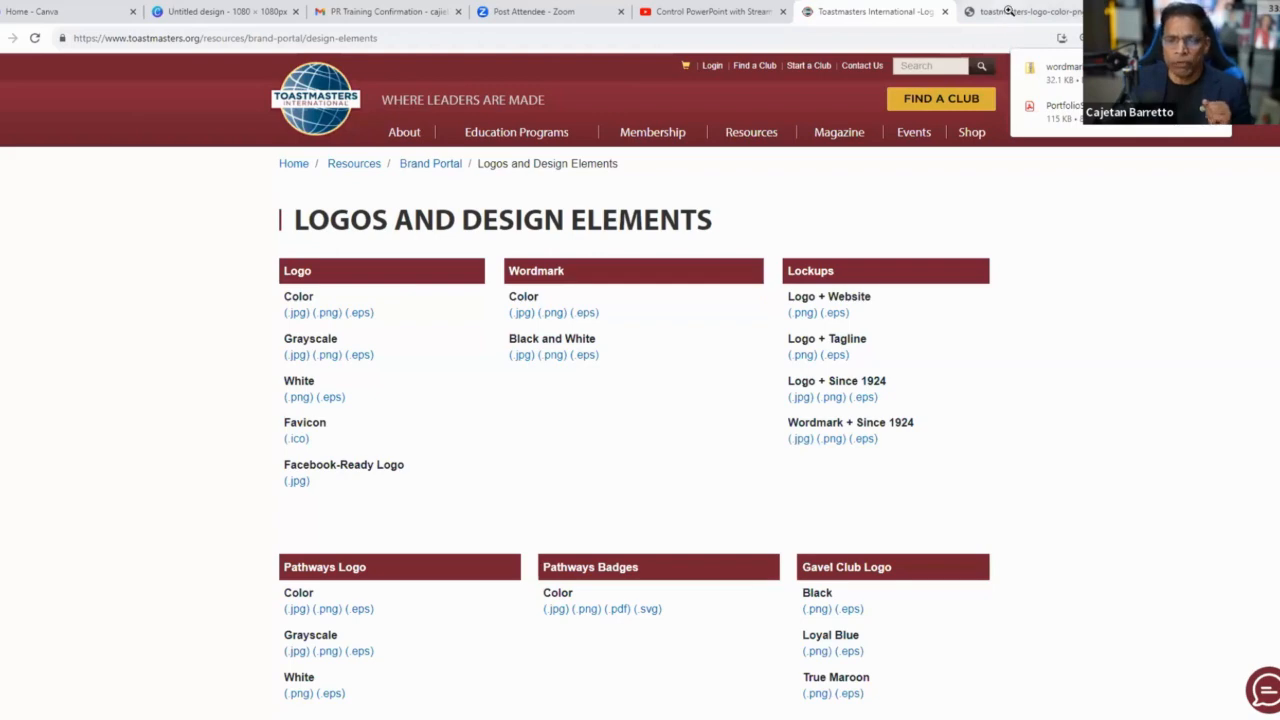
left_click(1008, 11)
left_click(220, 11)
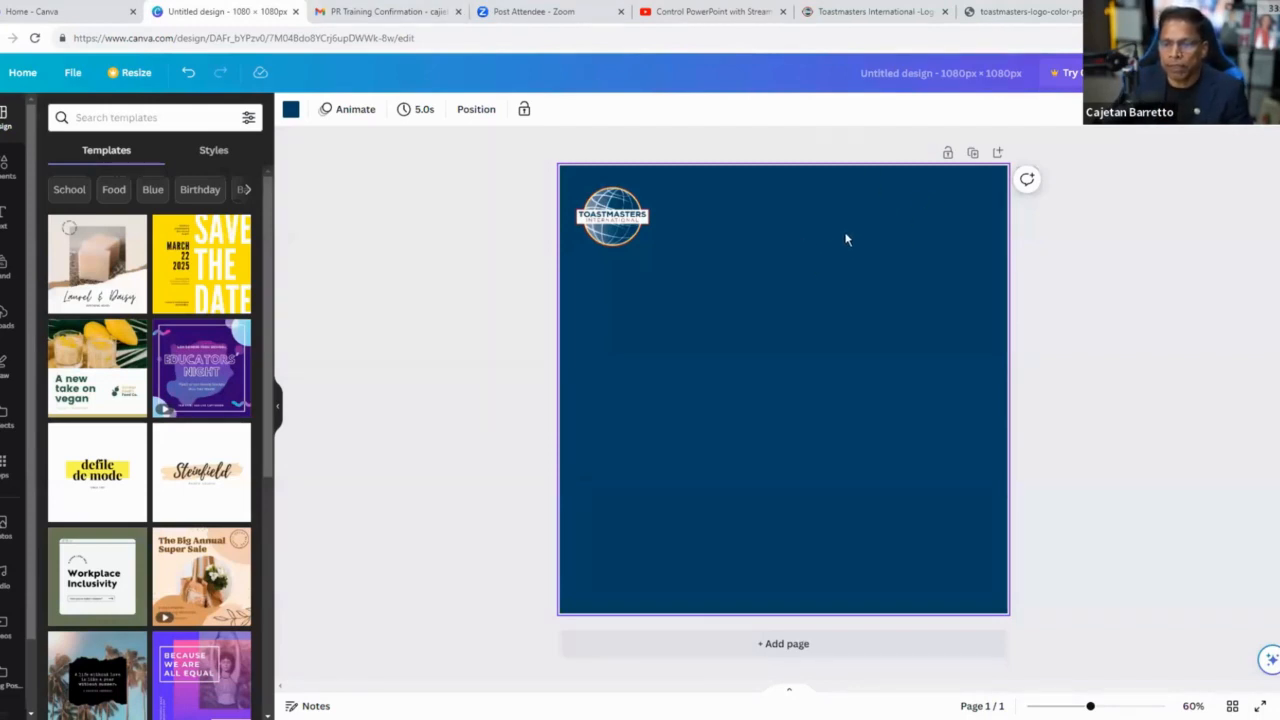
Step: Switch the page background through the gray, maroon and dark blue Toastmasters brand colors in turn
left_click(291, 110)
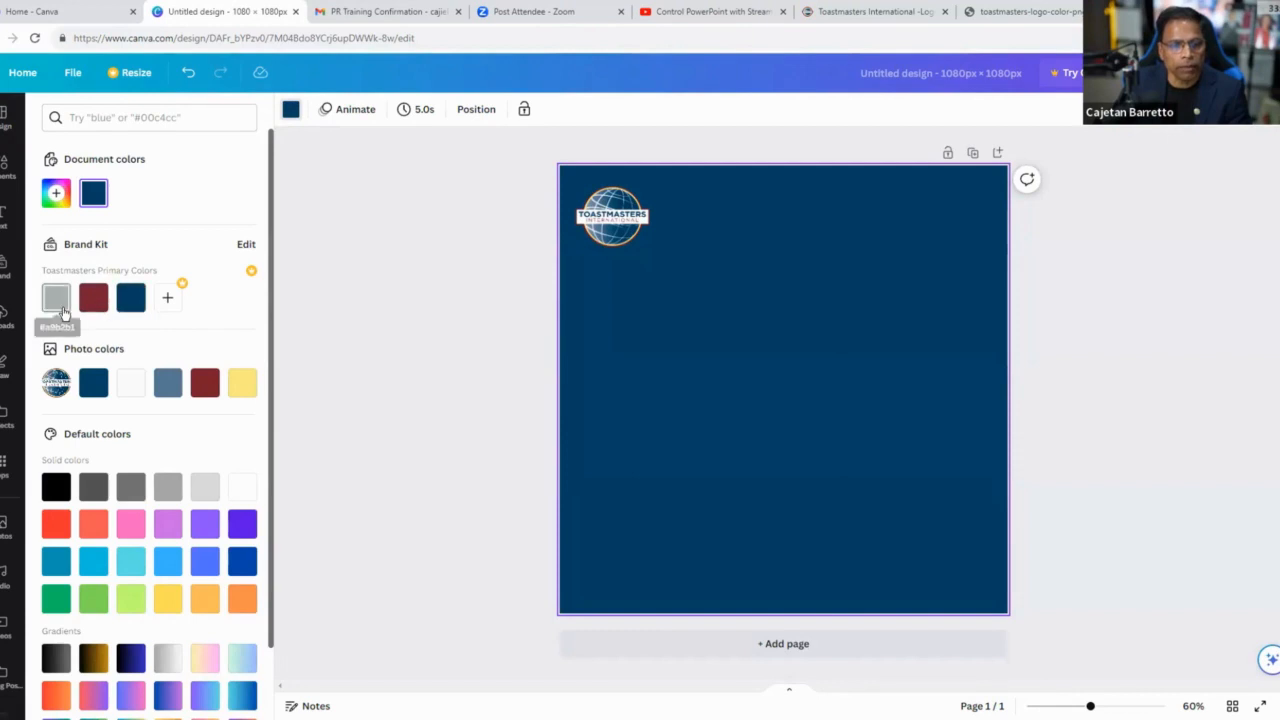
left_click(58, 305)
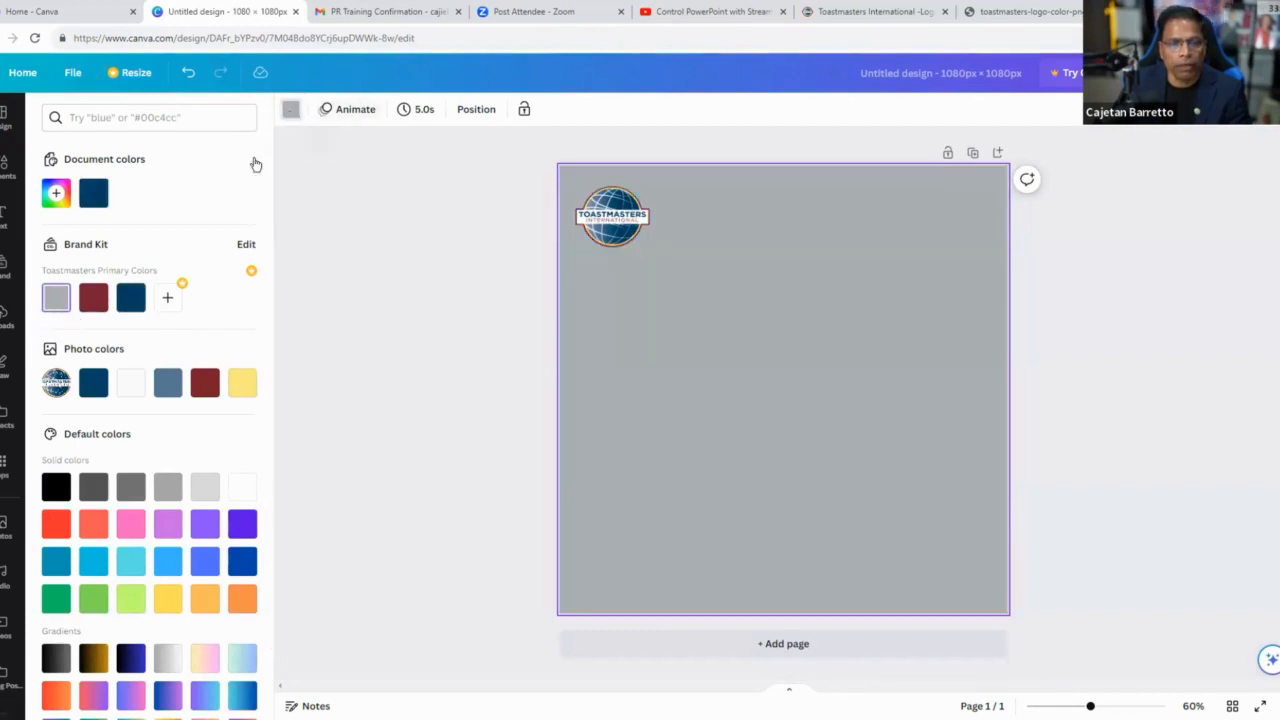
left_click(290, 109)
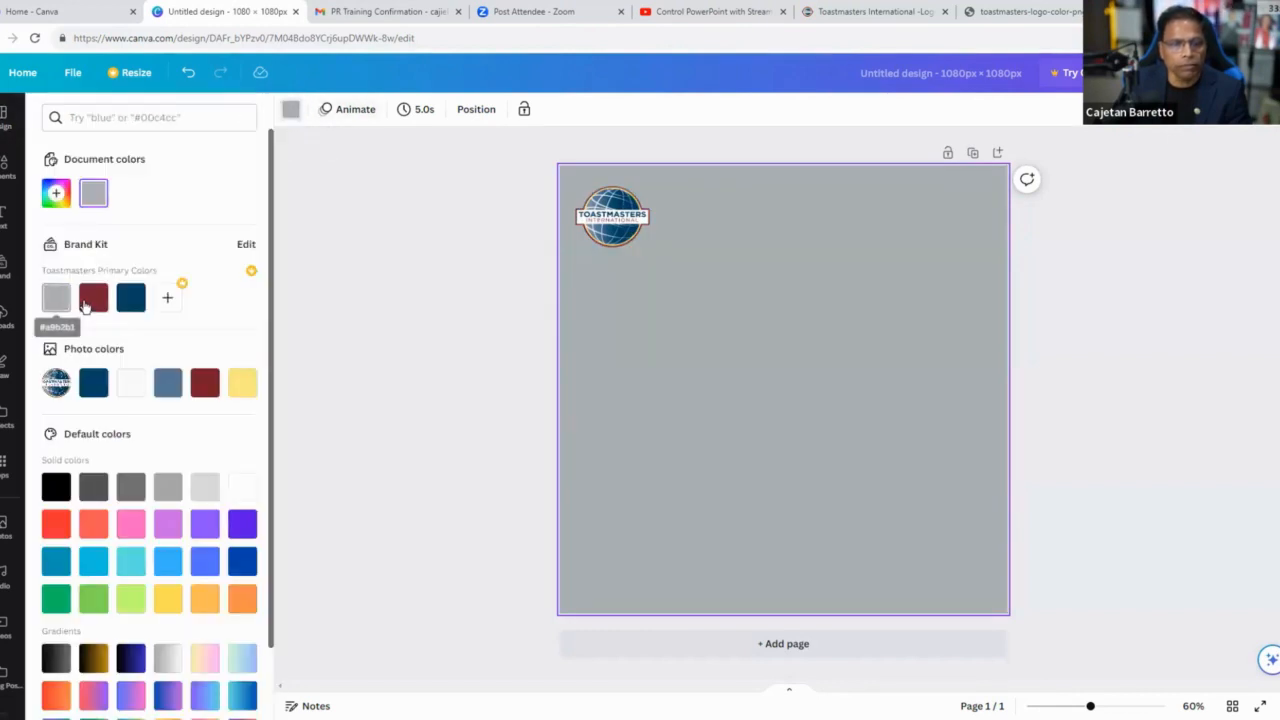
left_click(93, 300)
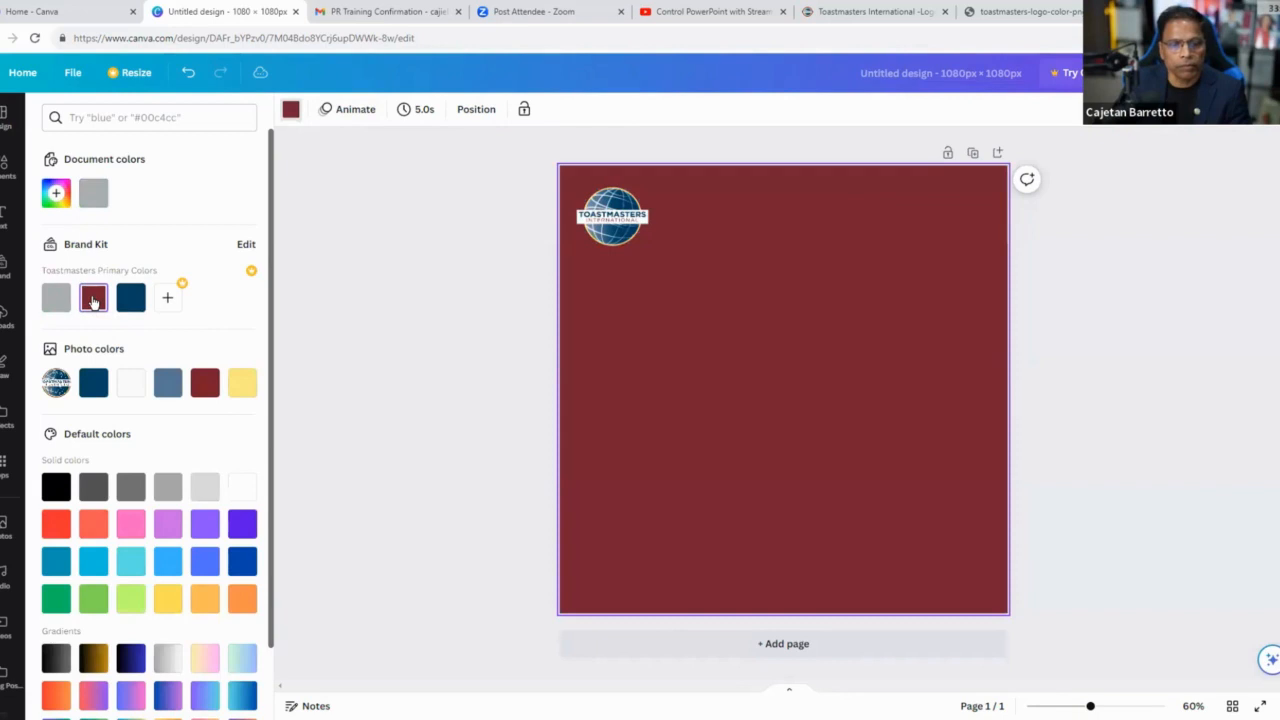
left_click(292, 111)
left_click(292, 111)
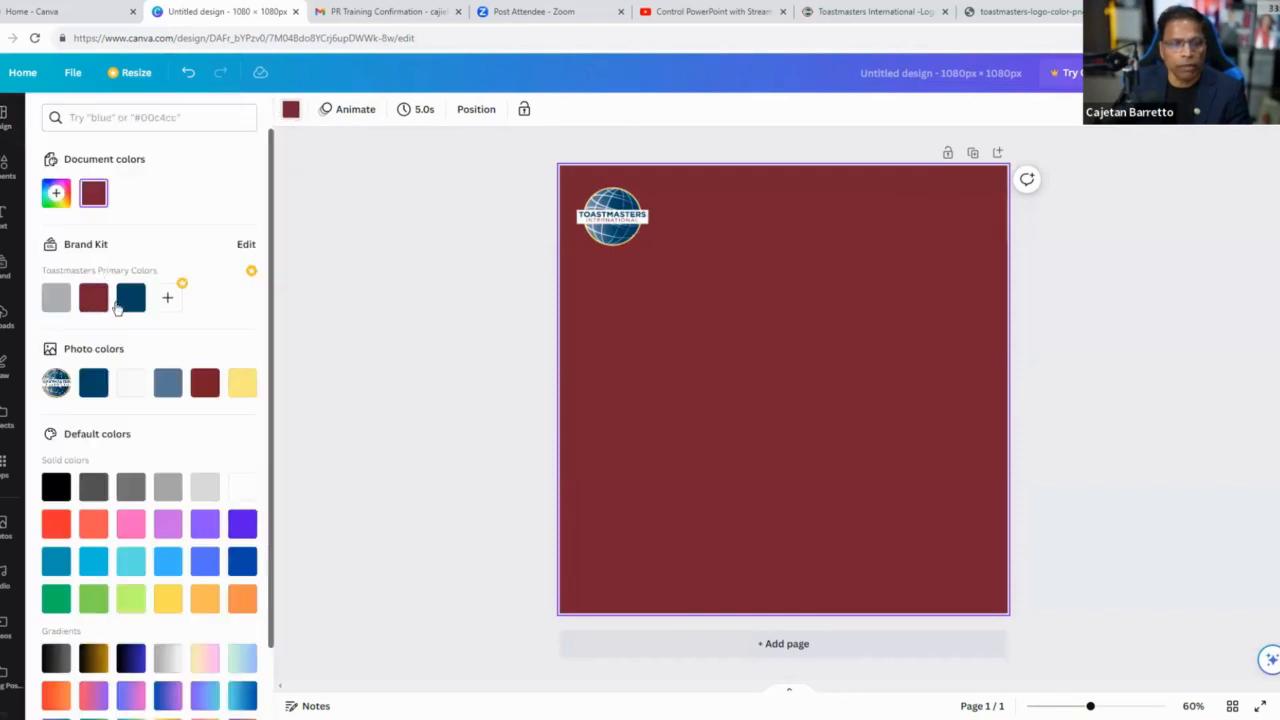
left_click(131, 298)
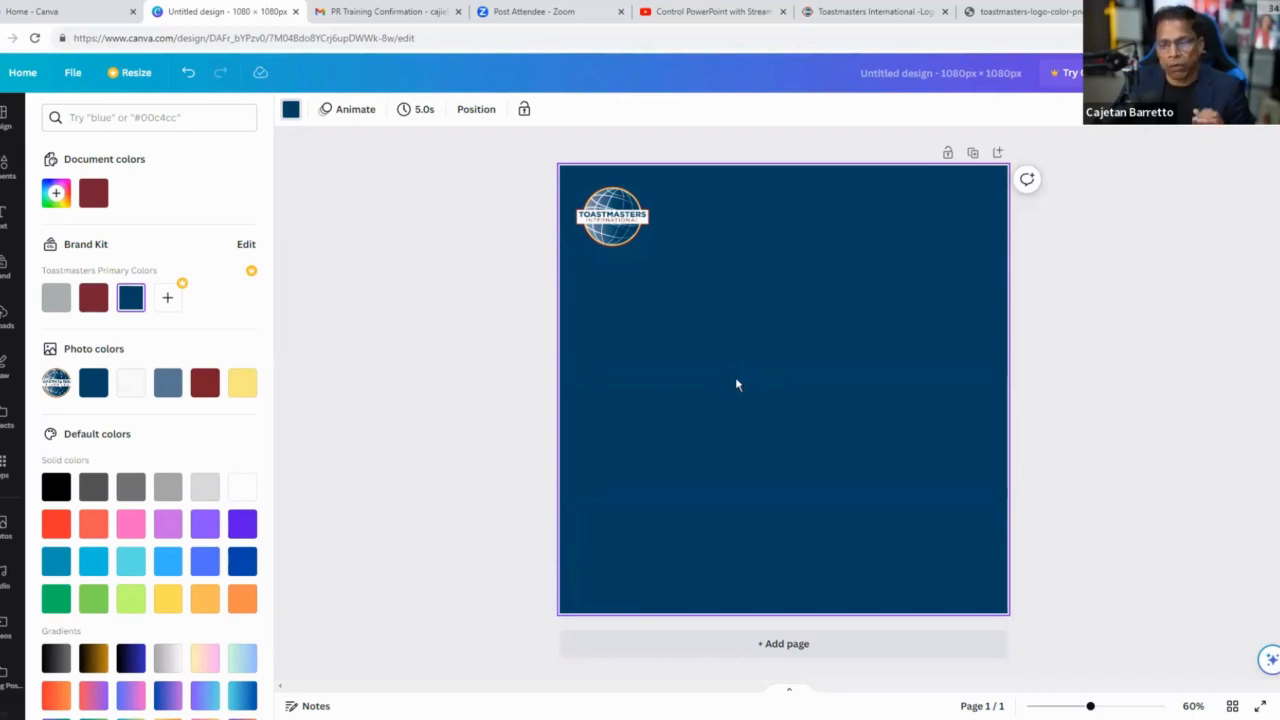
Step: Set the page background to hex color 772432 using the color search and clear the search
left_click(289, 113)
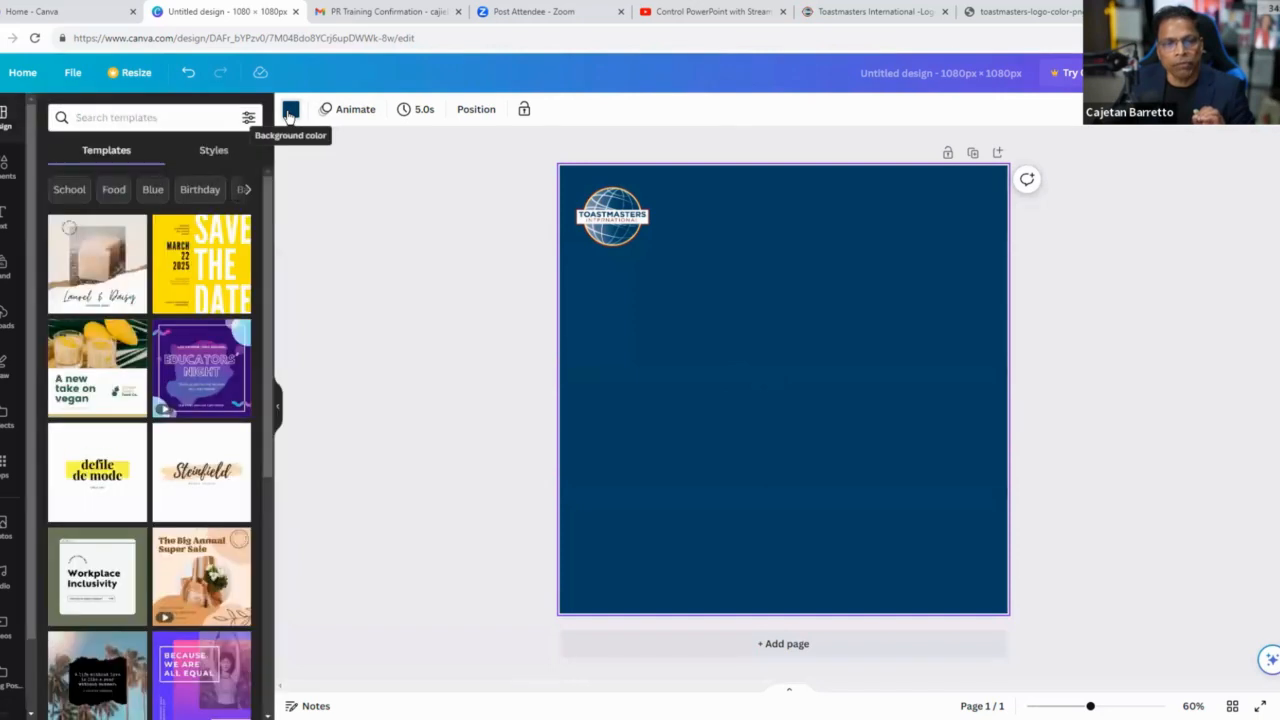
left_click(289, 113)
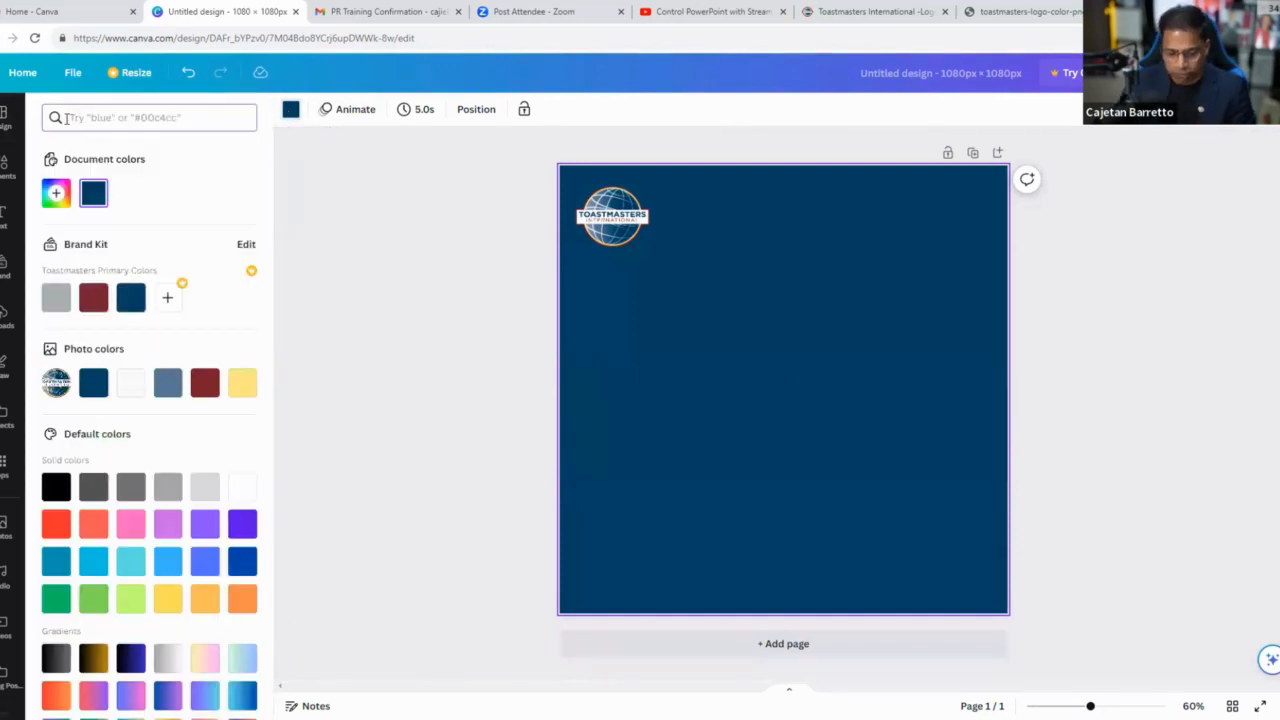
type("772432")
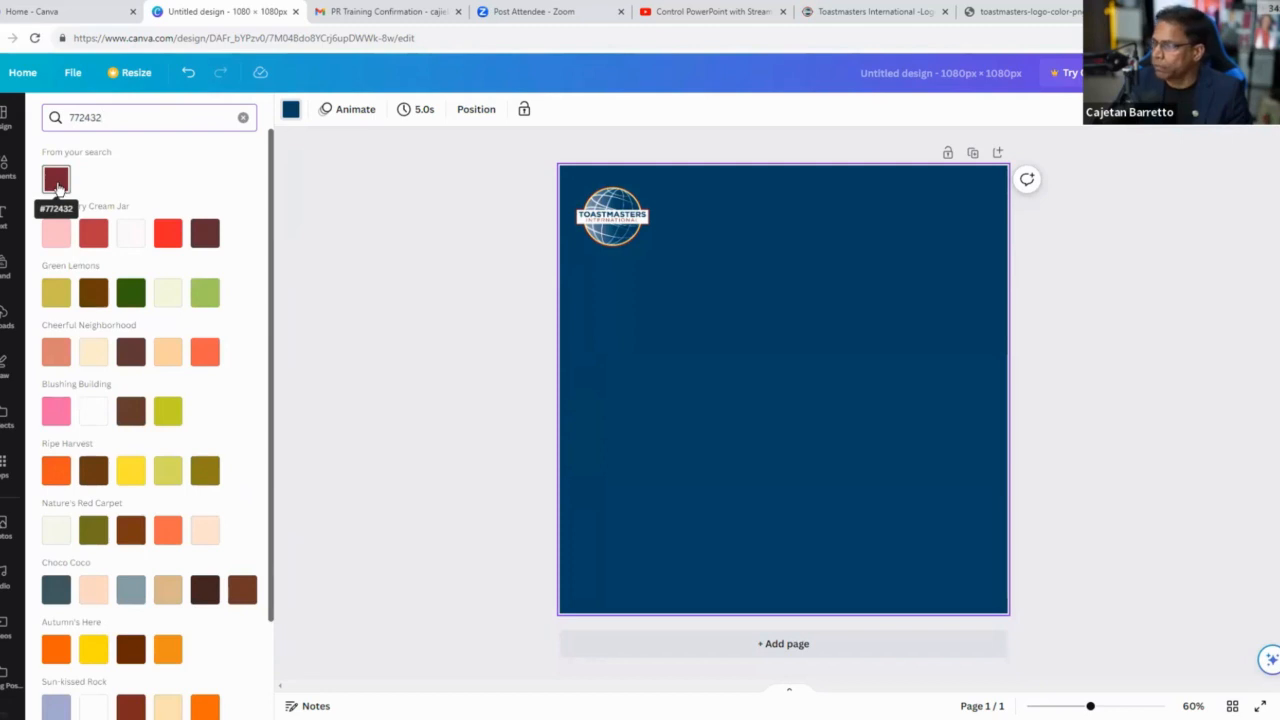
left_click(56, 185)
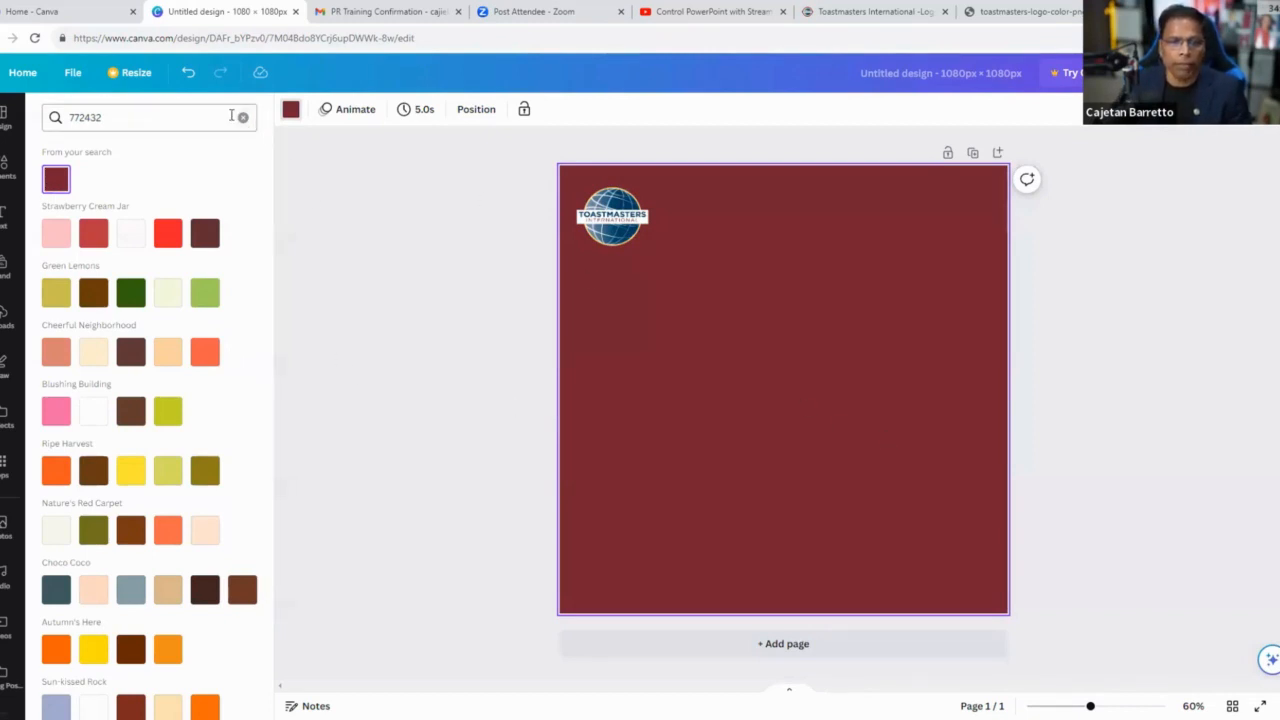
left_click(243, 117)
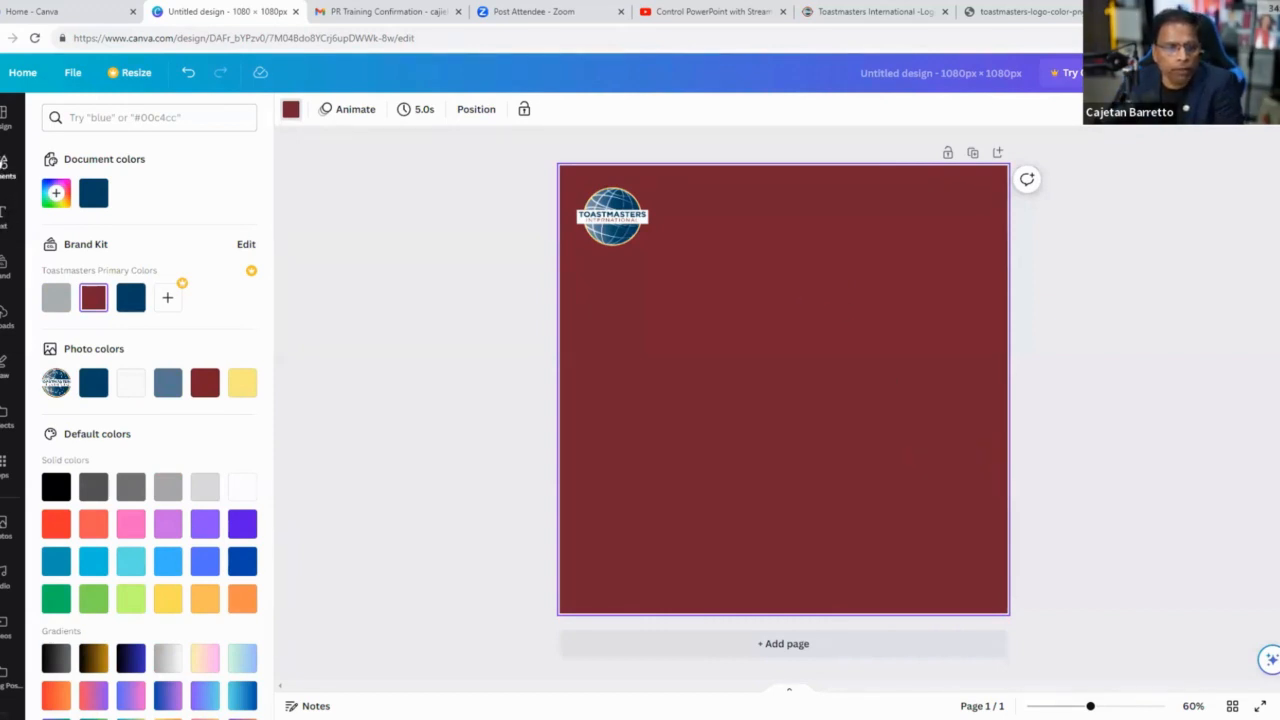
Step: Add an inverted triangle shape to the page and enlarge it to nearly twice its inserted size
left_click(4, 165)
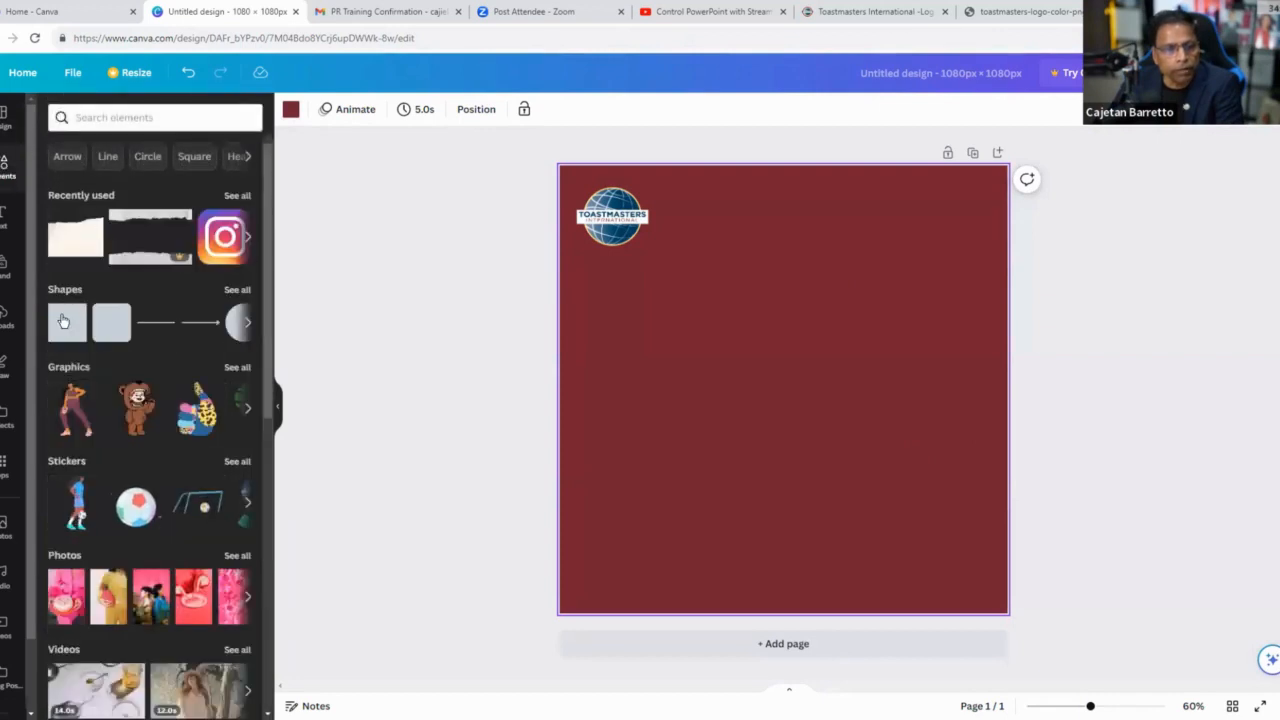
left_click(236, 291)
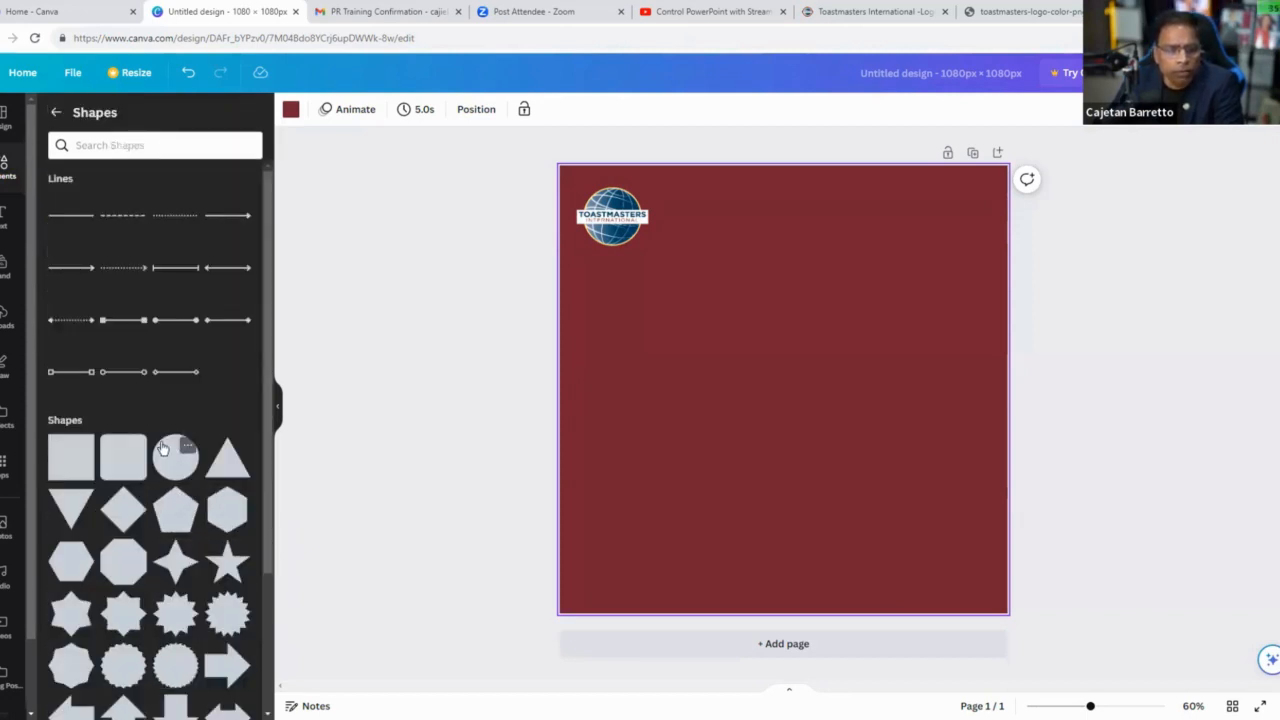
scroll(160, 440, "down", 4)
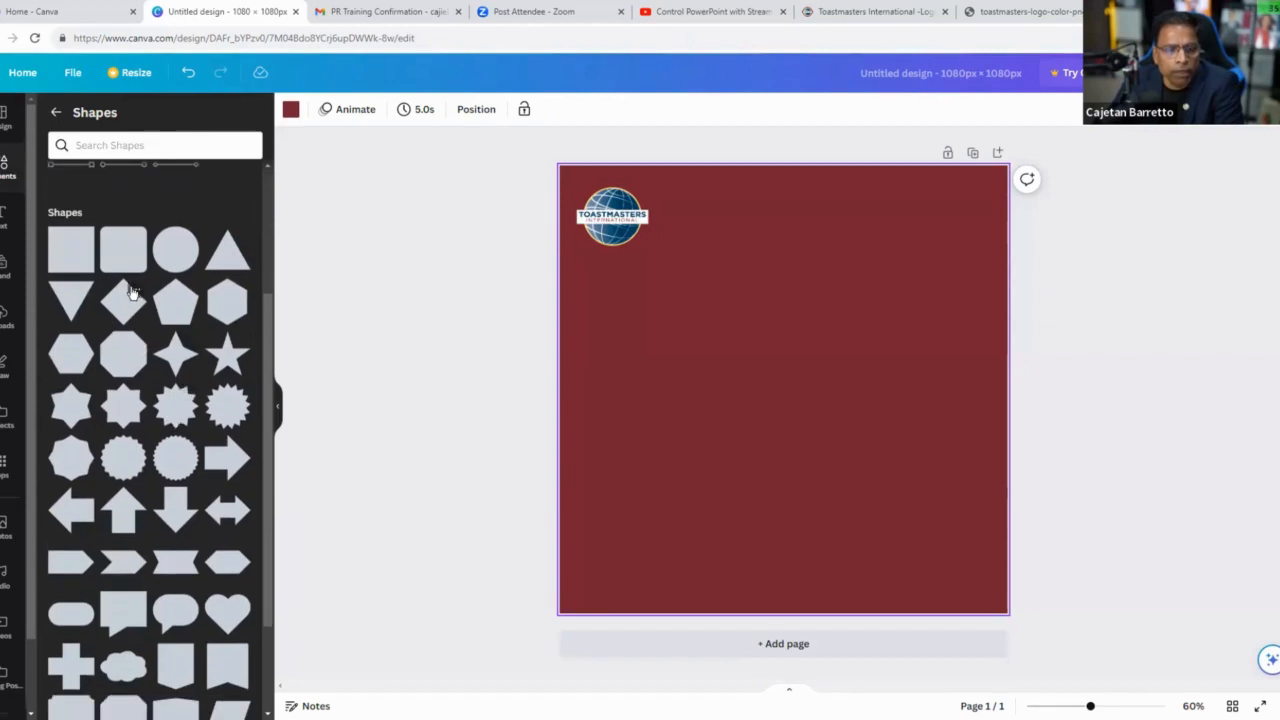
left_click(68, 300)
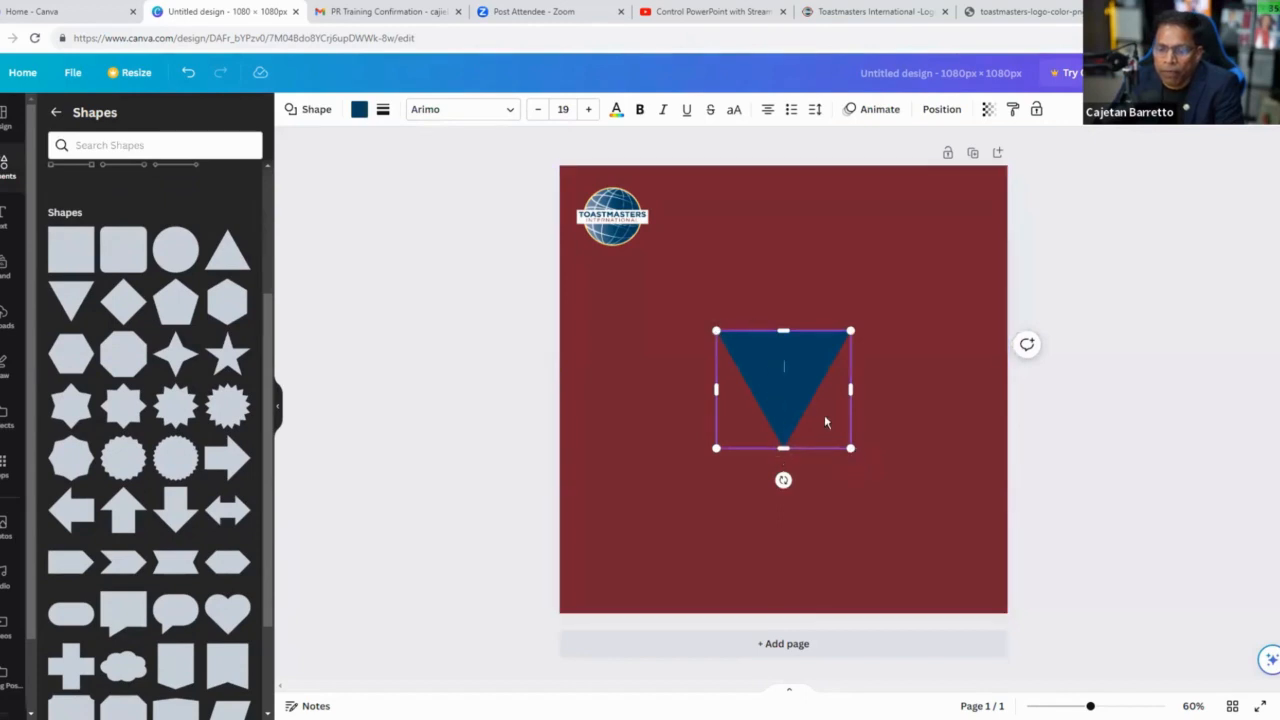
left_click_drag(851, 448, 969, 551)
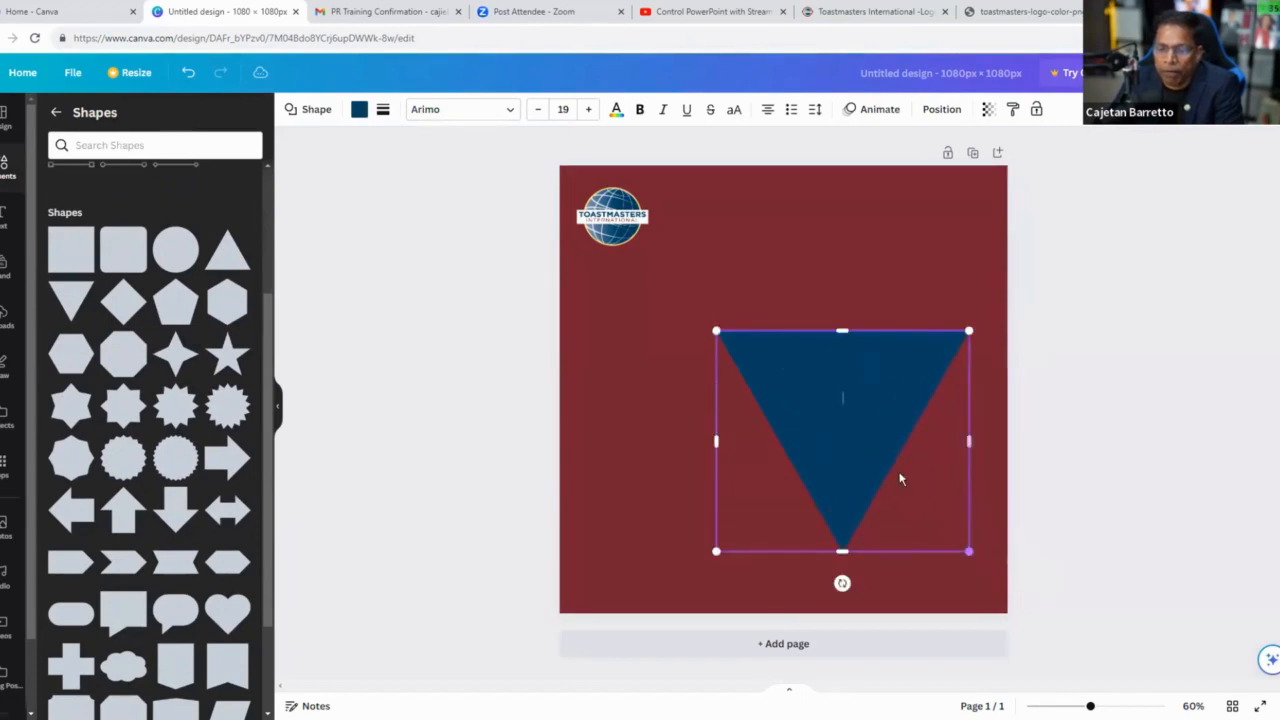
Step: Rotate the triangle 90° so it points toward the page's left side and move it near the right edge
left_click_drag(805, 425, 792, 358)
mouse_move(789, 500)
left_mouse_down()
mouse_move(817, 507)
mouse_move(929, 449)
mouse_move(958, 385)
mouse_move(958, 330)
mouse_move(877, 475)
mouse_move(770, 532)
mouse_move(802, 499)
left_mouse_up()
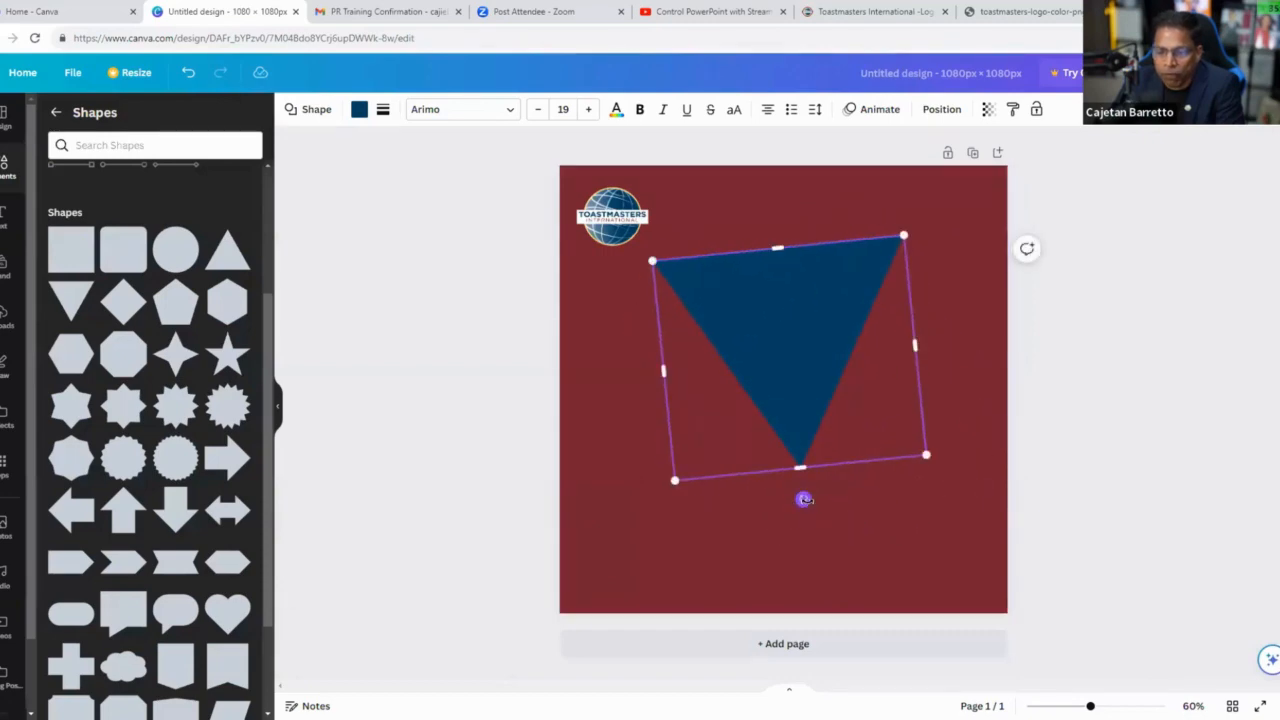
left_click_drag(802, 499, 627, 358)
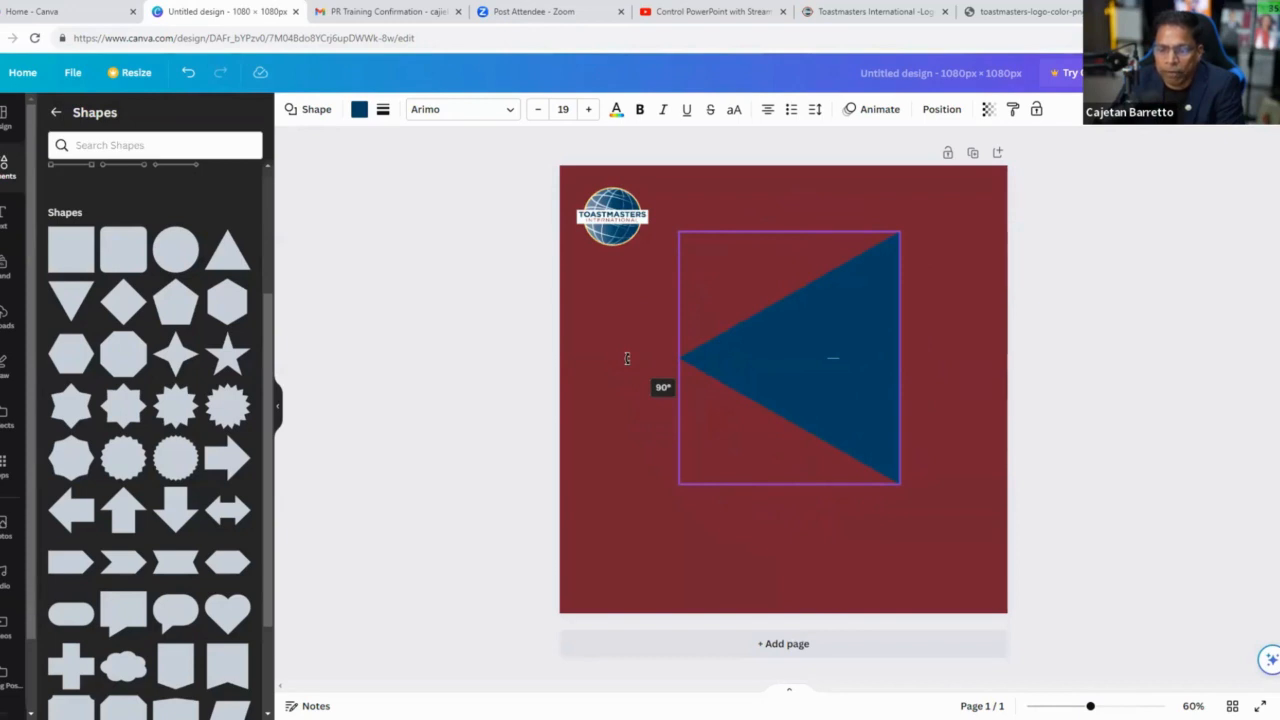
left_click_drag(627, 358, 627, 359)
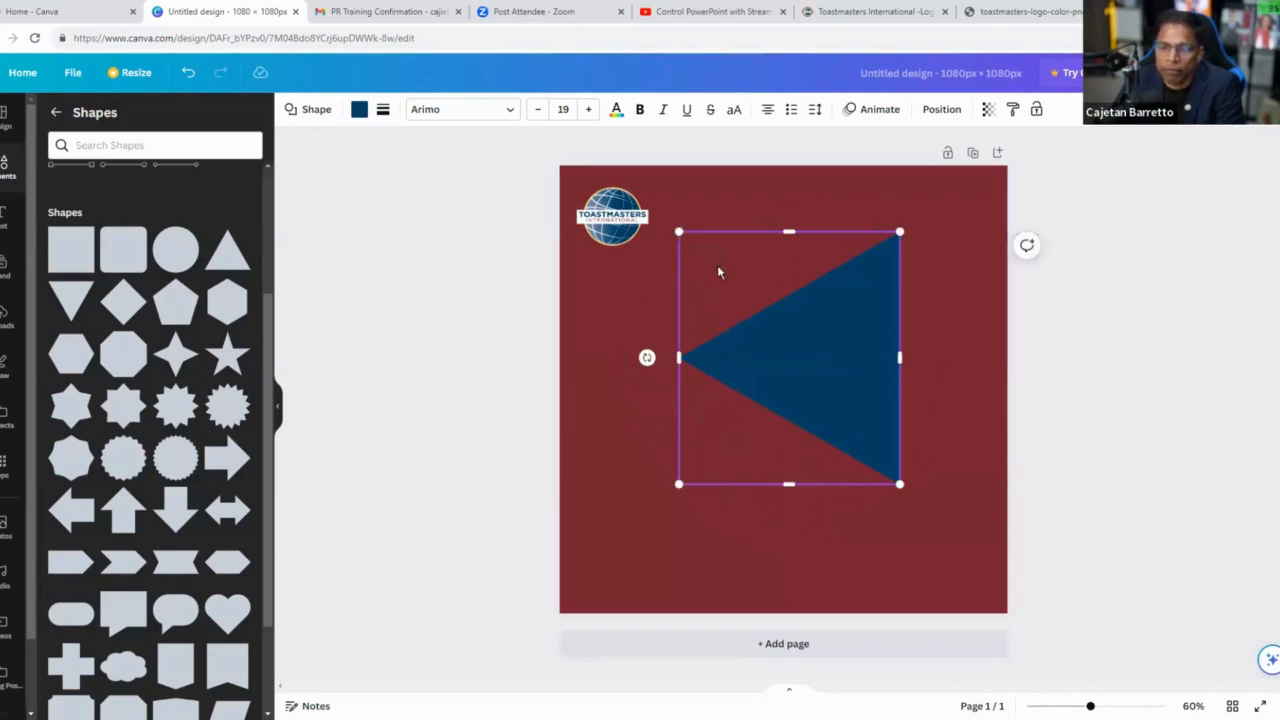
left_click_drag(760, 301, 847, 297)
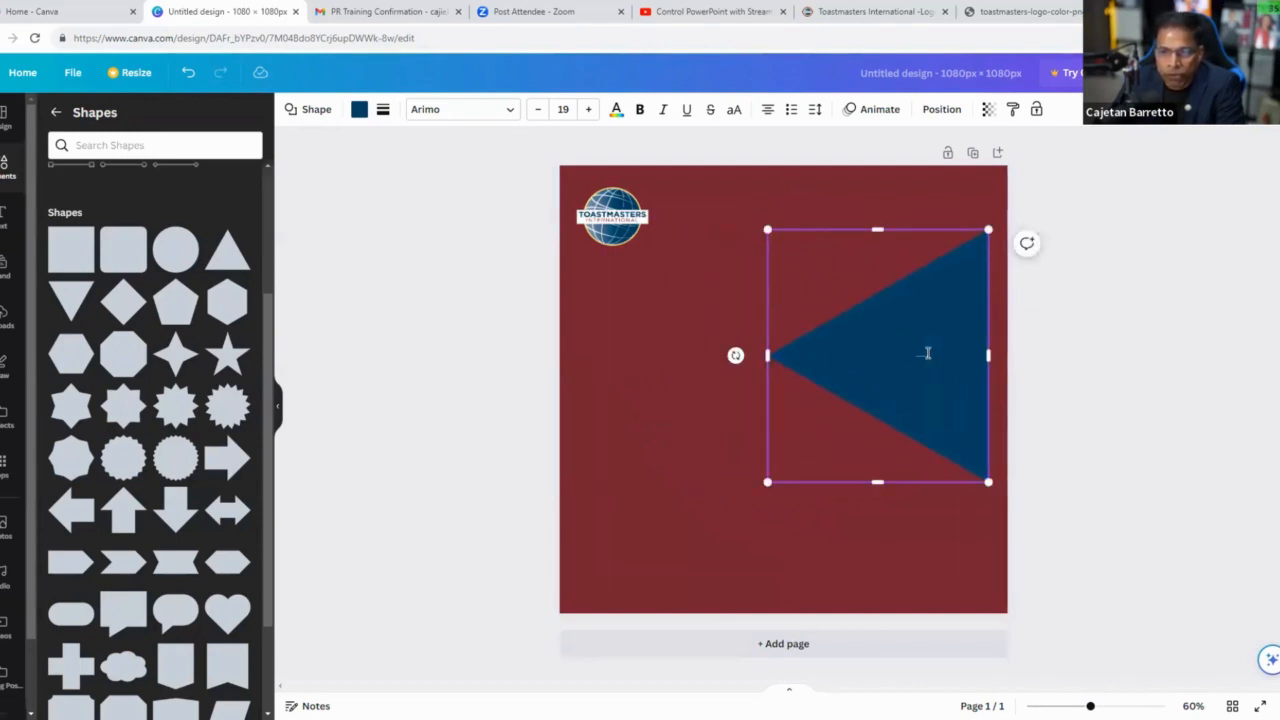
Step: Fill the triangle with hex color F2DF74
left_click(359, 110)
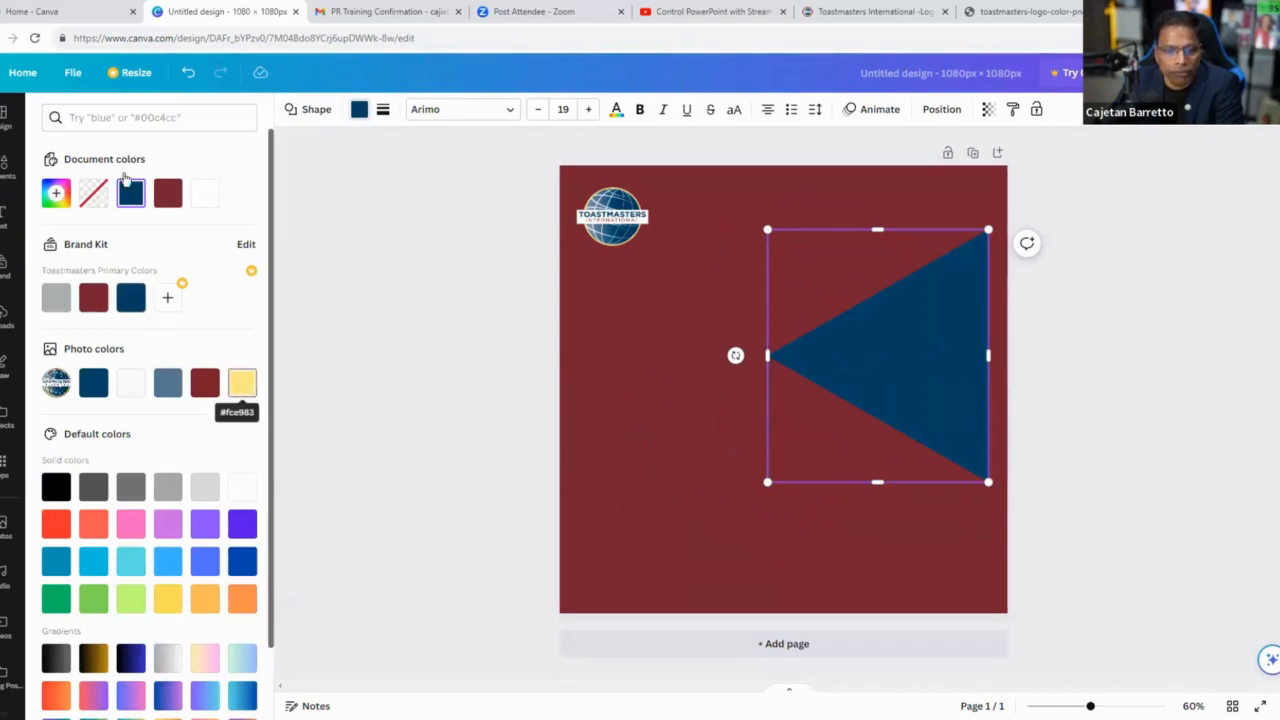
left_click(109, 118)
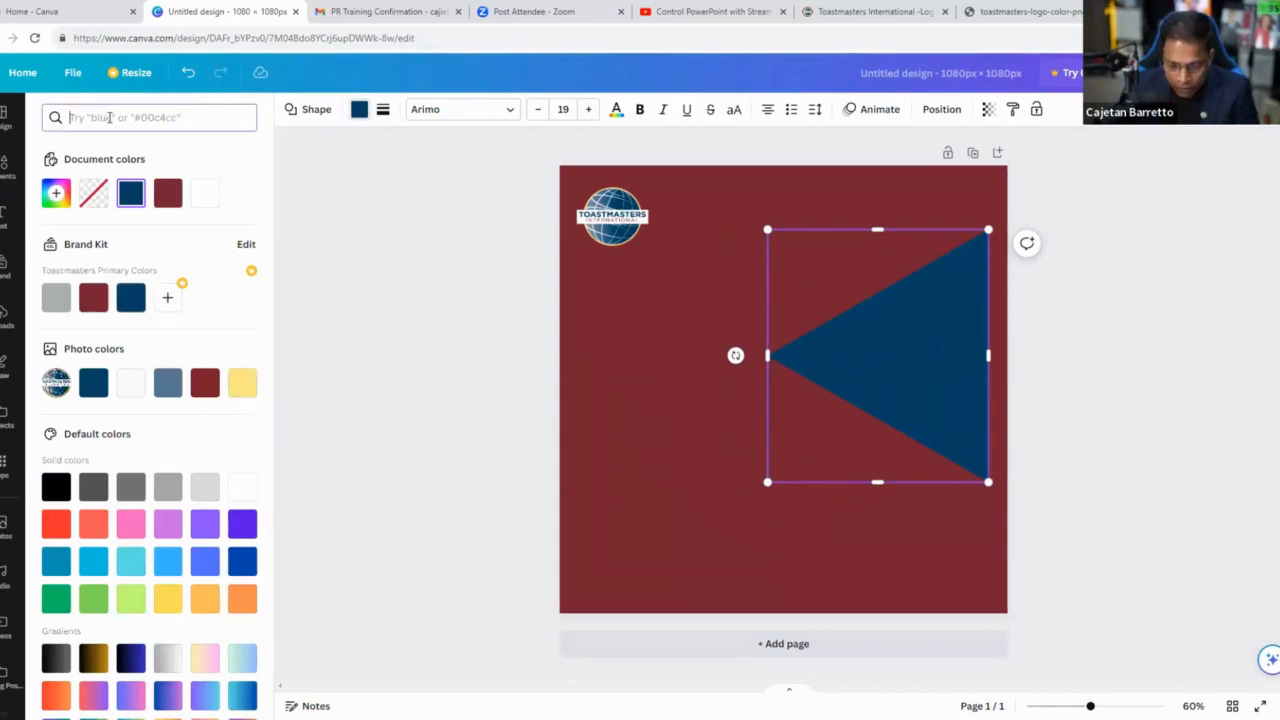
type("F2DF74")
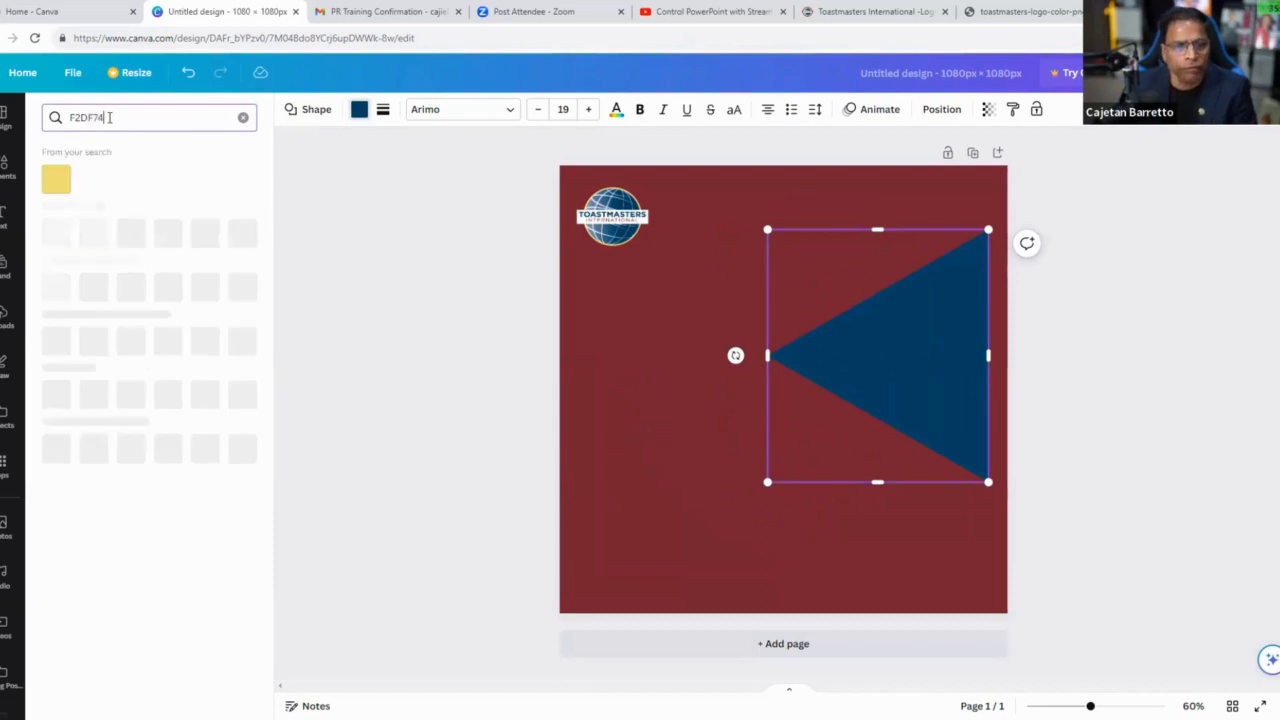
left_click(55, 181)
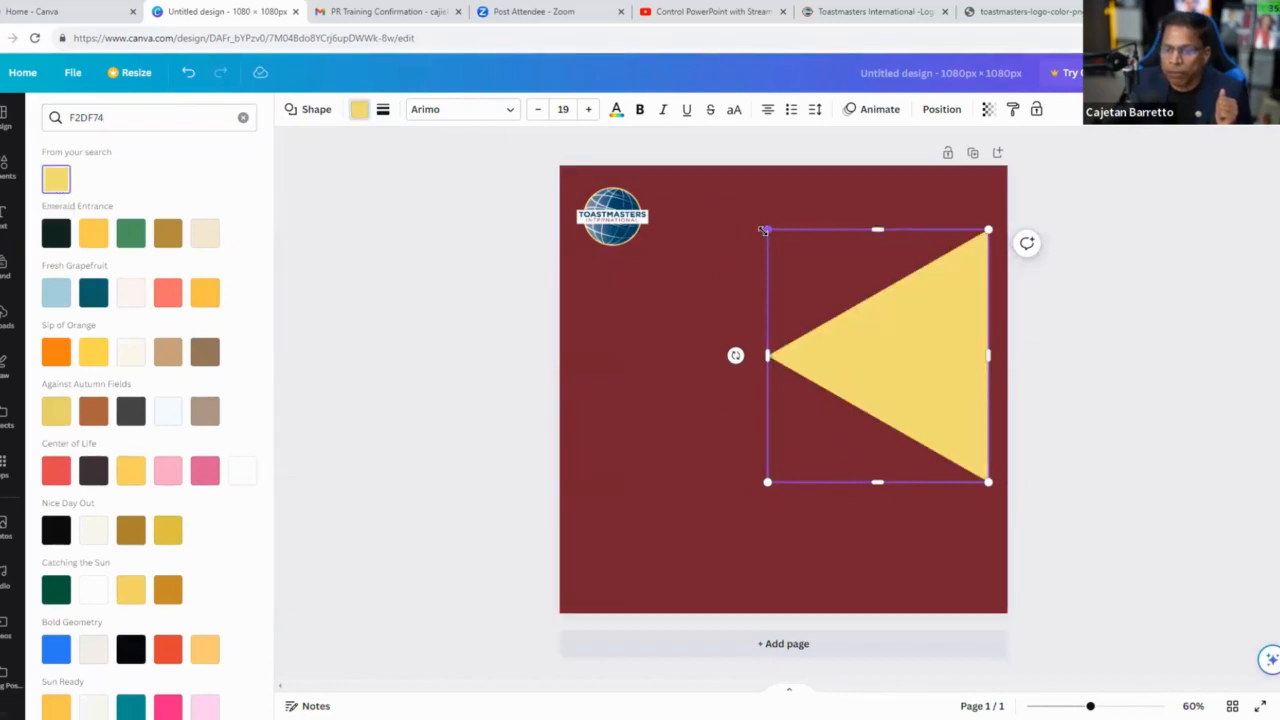
Step: Shrink the yellow triangle and fit it into the lower-right corner of the page
left_click_drag(764, 230, 837, 307)
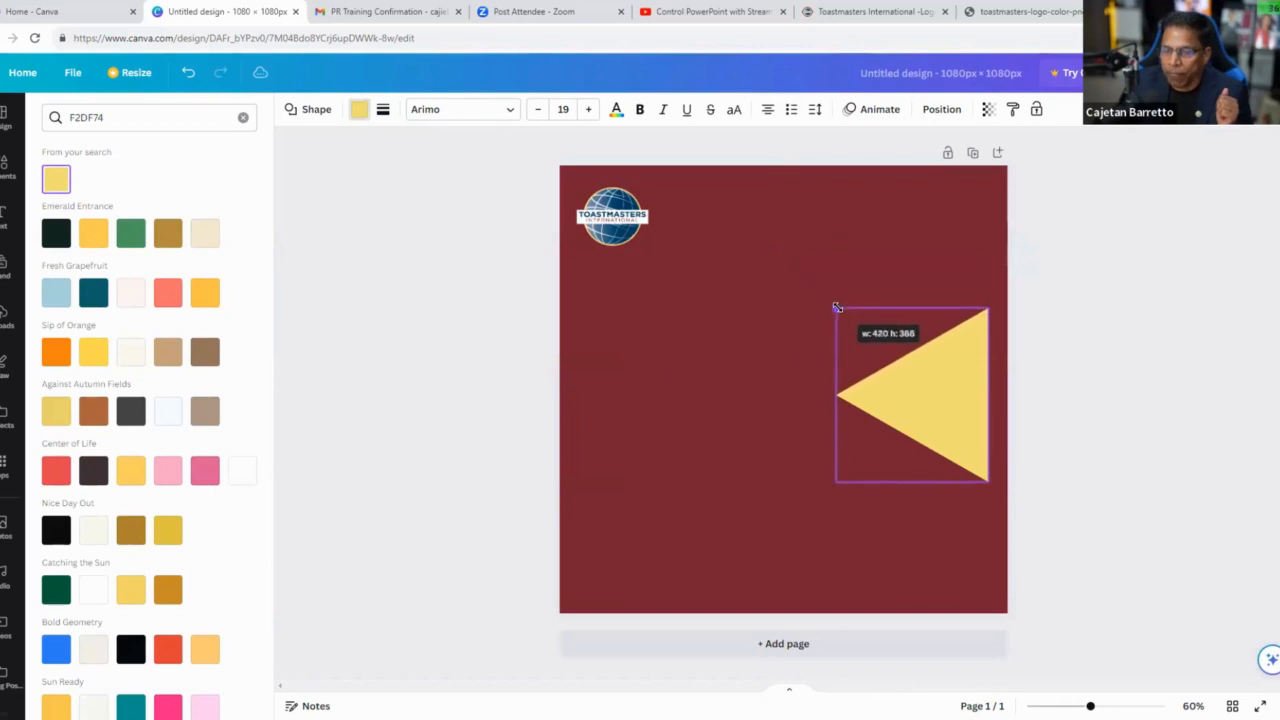
left_click_drag(894, 423, 914, 510)
left_click_drag(857, 443, 873, 460)
left_click(817, 408)
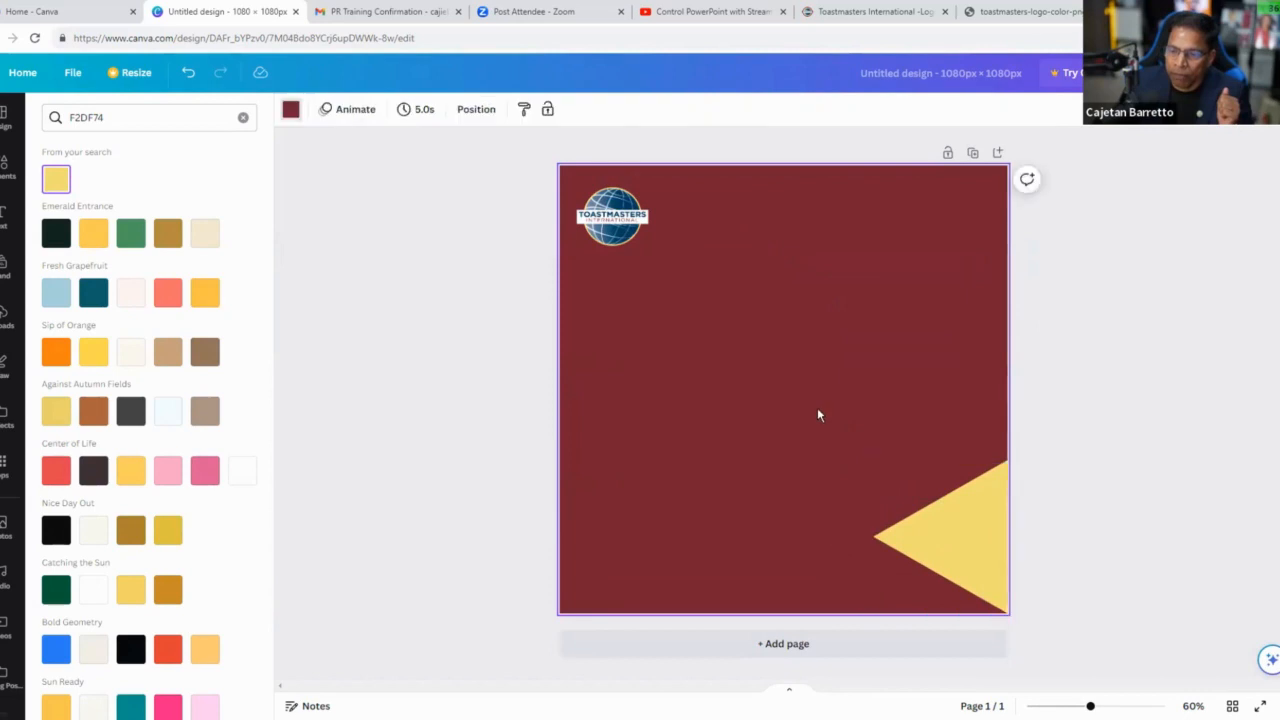
Step: Duplicate the yellow triangle slightly higher along the page's right edge and fill the copy with the gray Toastmasters brand color
left_click(953, 522)
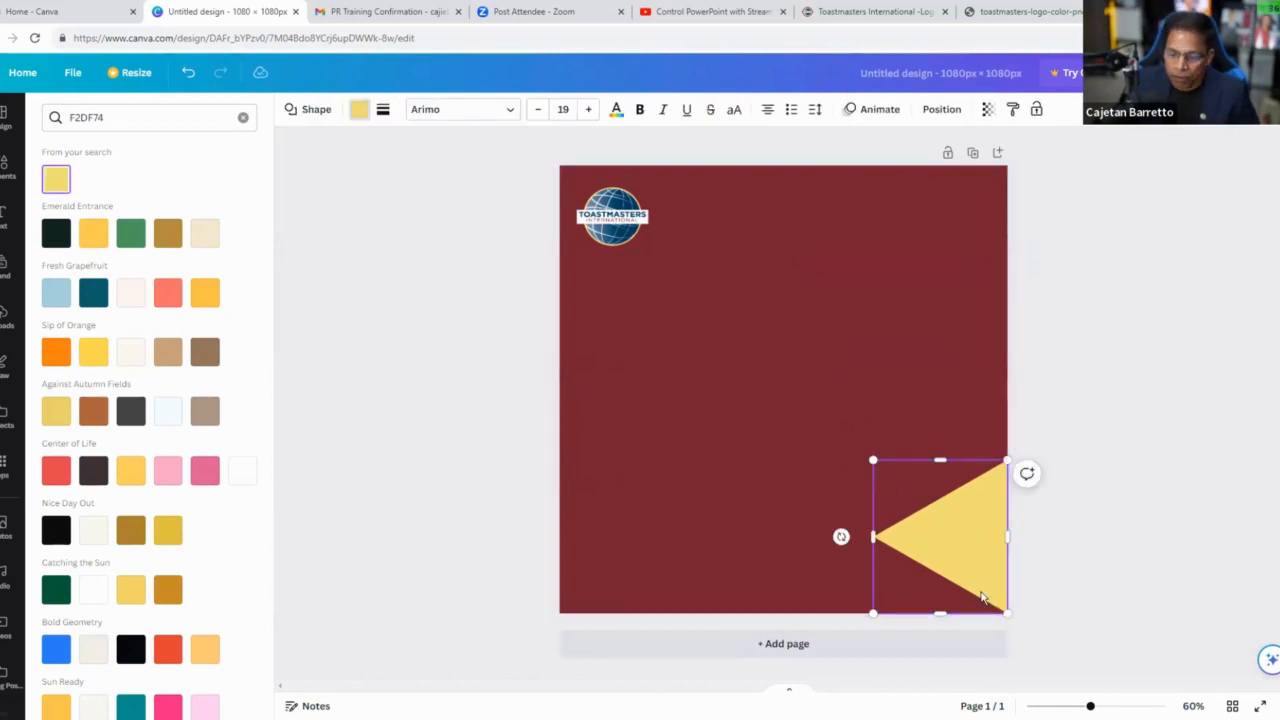
left_click(836, 265)
left_click(918, 537)
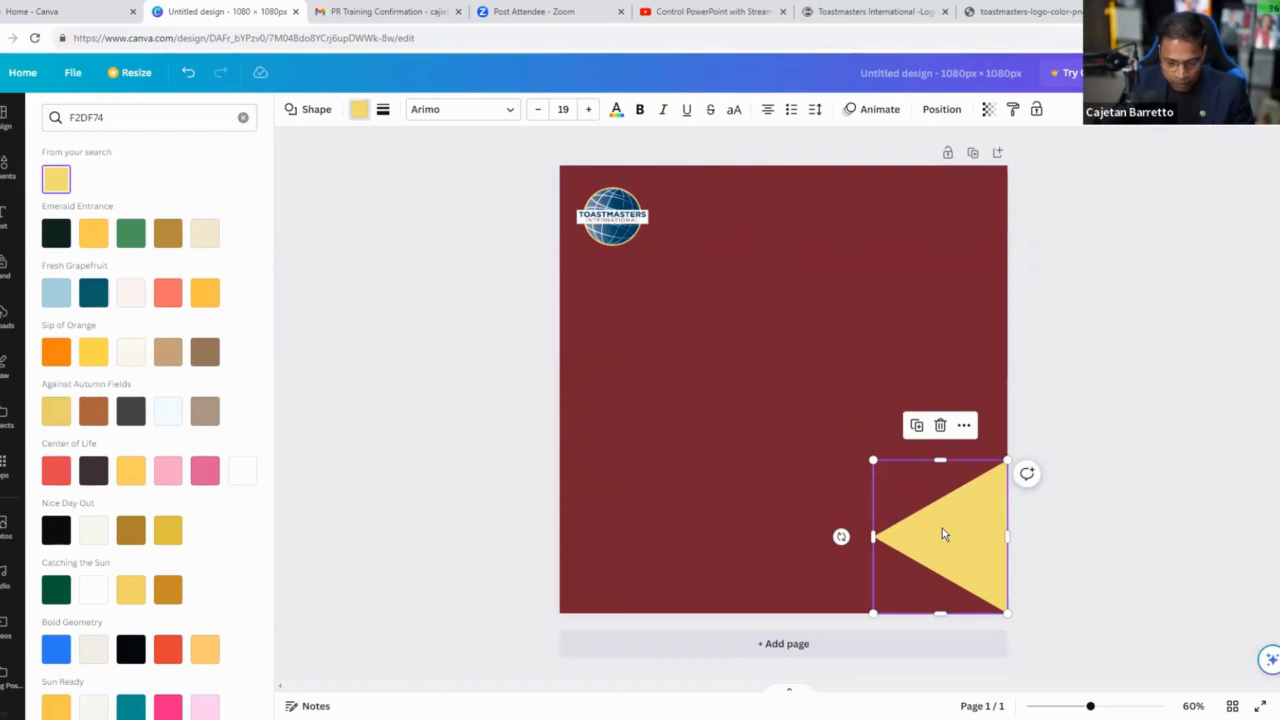
key("ctrl+v")
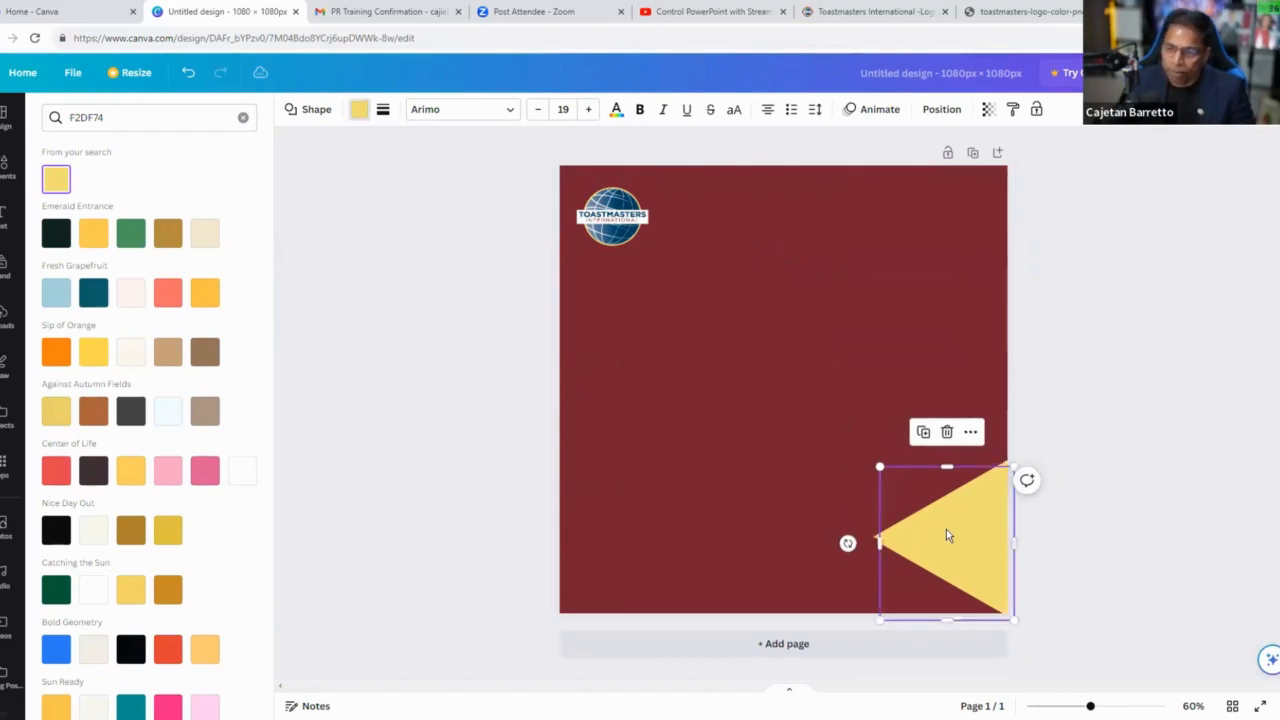
left_click_drag(997, 550, 997, 507)
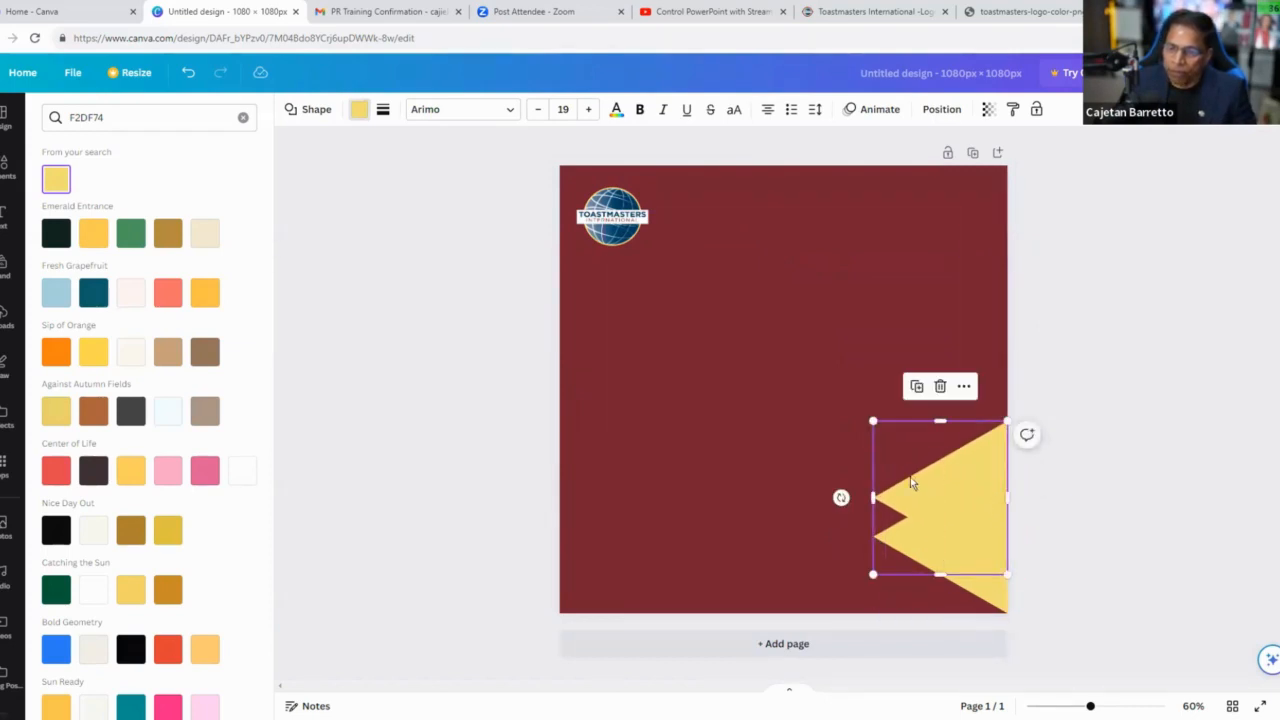
left_click(243, 117)
left_click(55, 300)
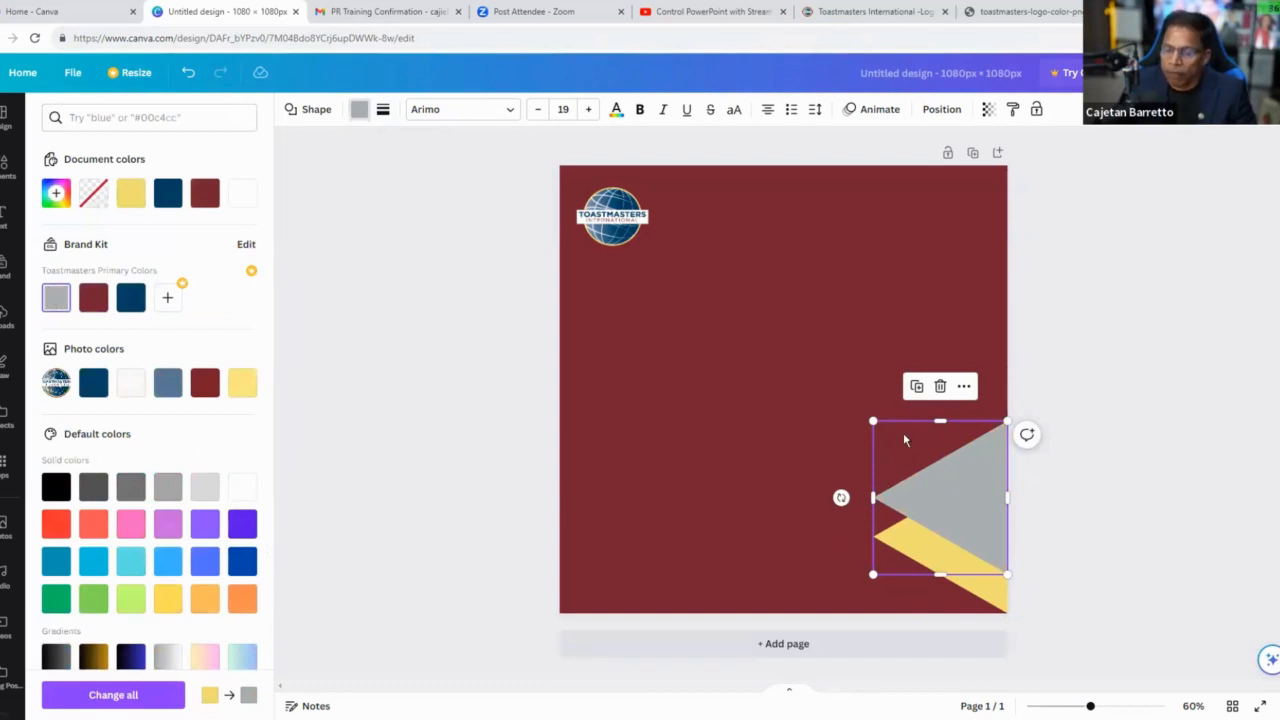
Step: Copy the gray triangle and place the copy slightly higher along the page's right edge
right_click(969, 479)
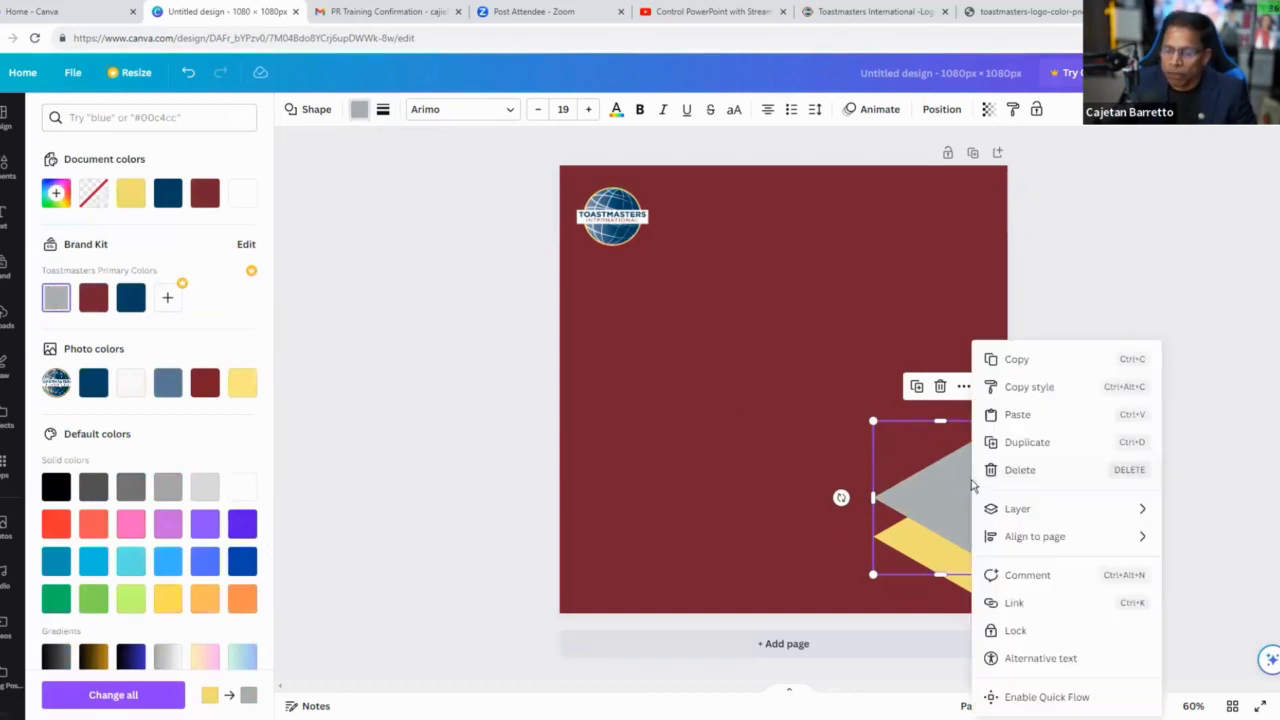
left_click(1015, 360)
left_click(893, 354)
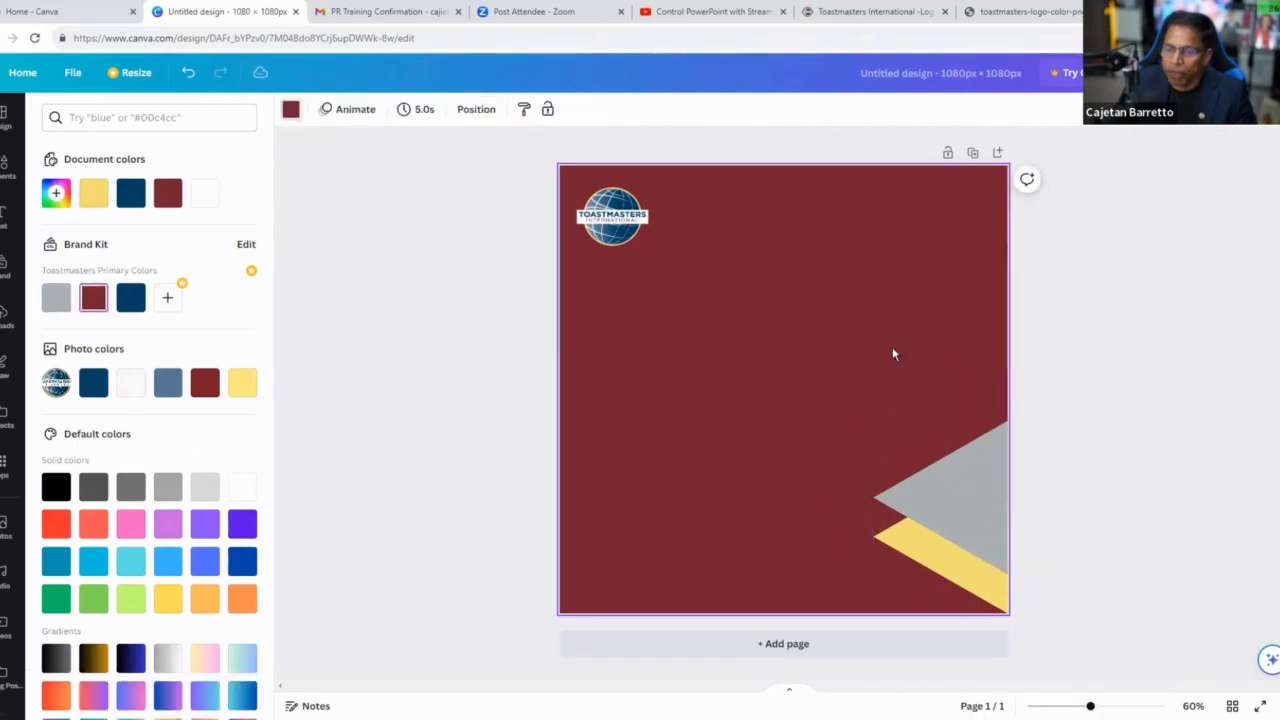
right_click(893, 354)
left_click(929, 424)
left_click_drag(965, 506, 950, 457)
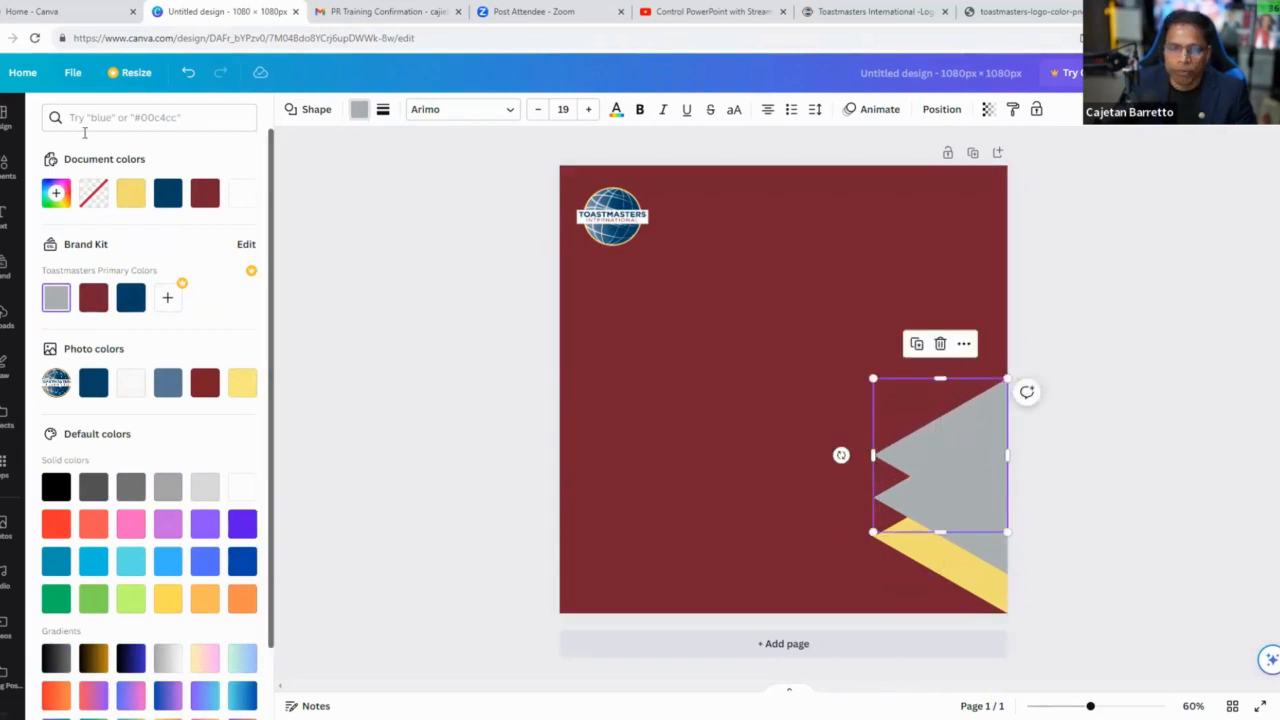
Step: Try dark blue on the uppermost triangle, and settle on the off-white photo color as its fill
left_click(168, 205)
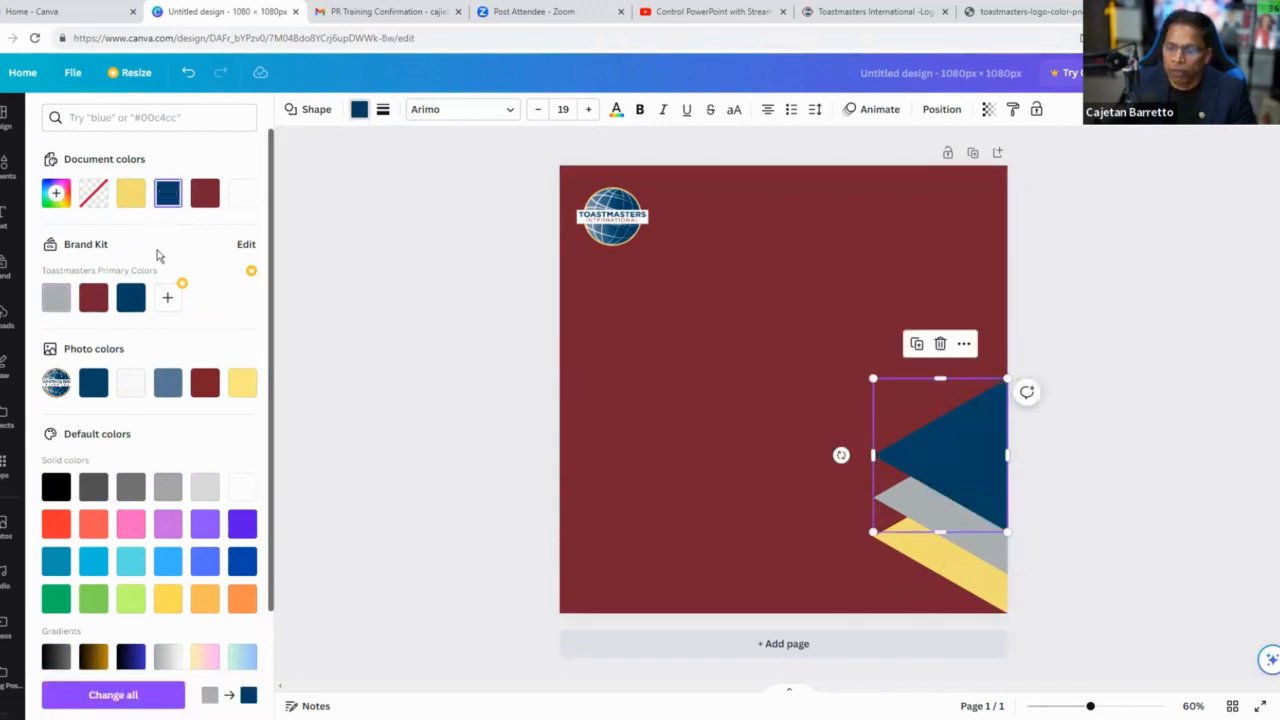
left_click(134, 384)
left_click(609, 361)
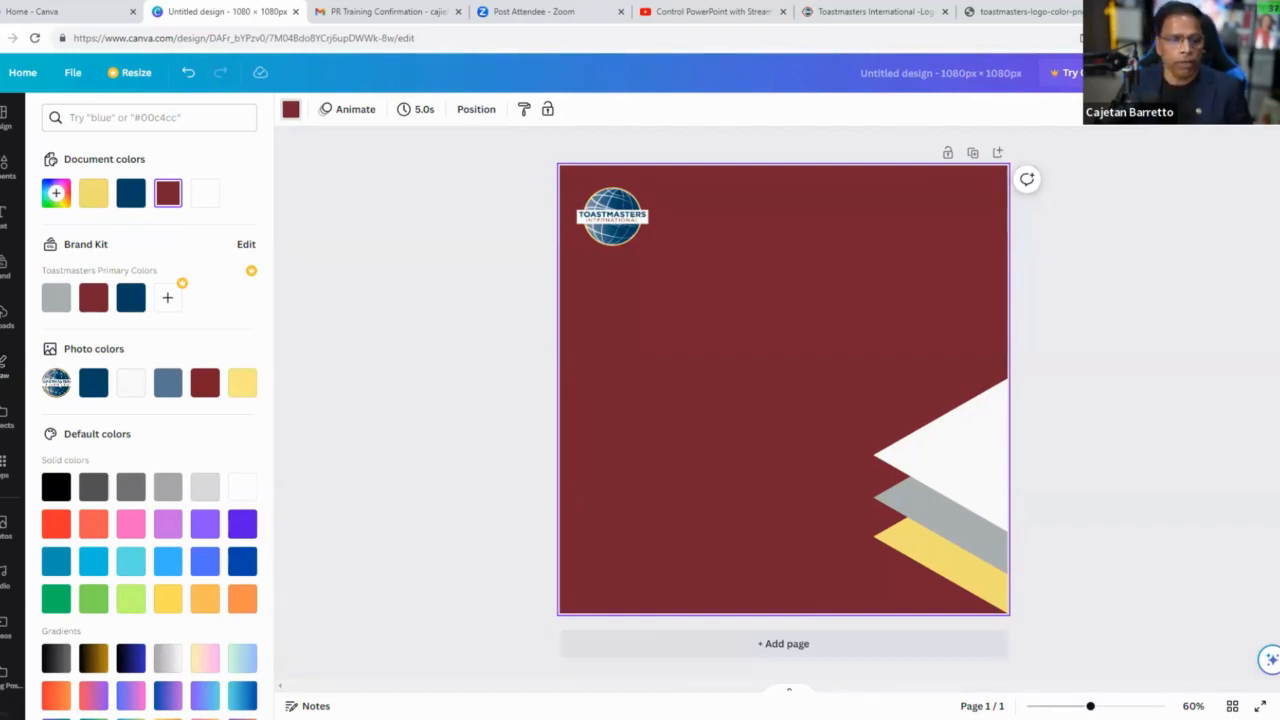
Step: Add a heading text box and move it to the top of the page, beside the logo
left_click(2, 219)
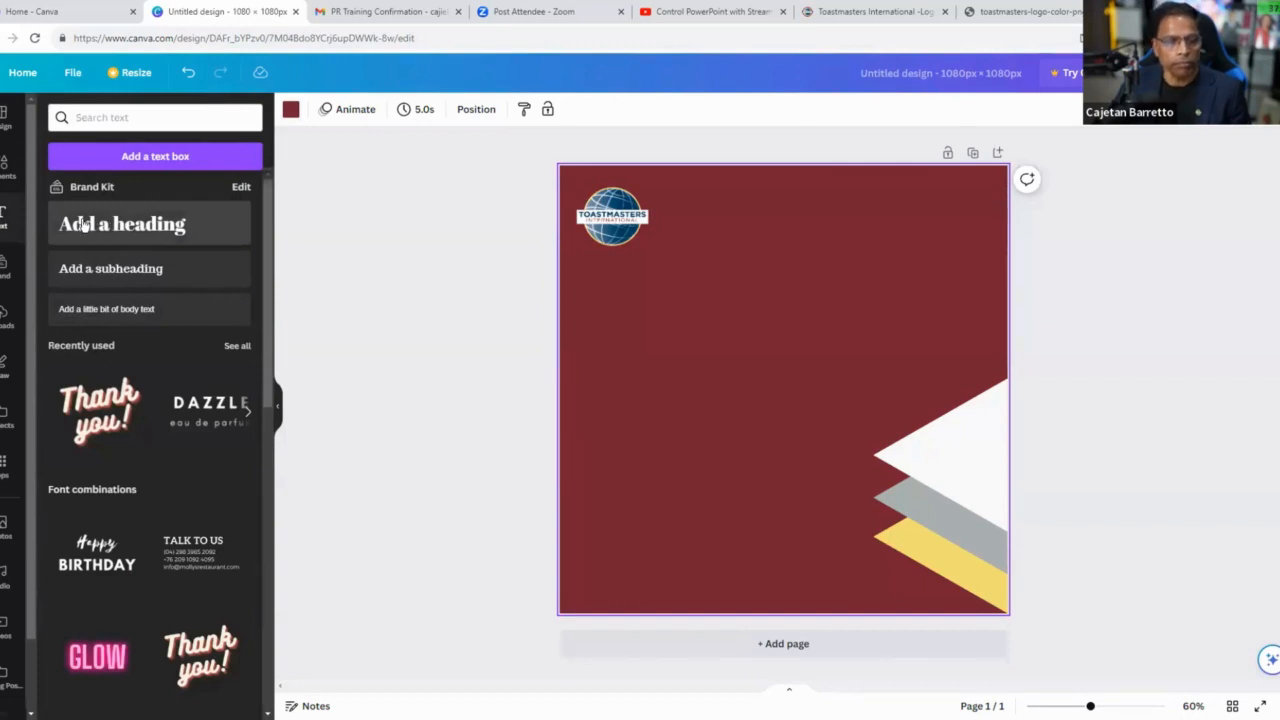
left_click(84, 224)
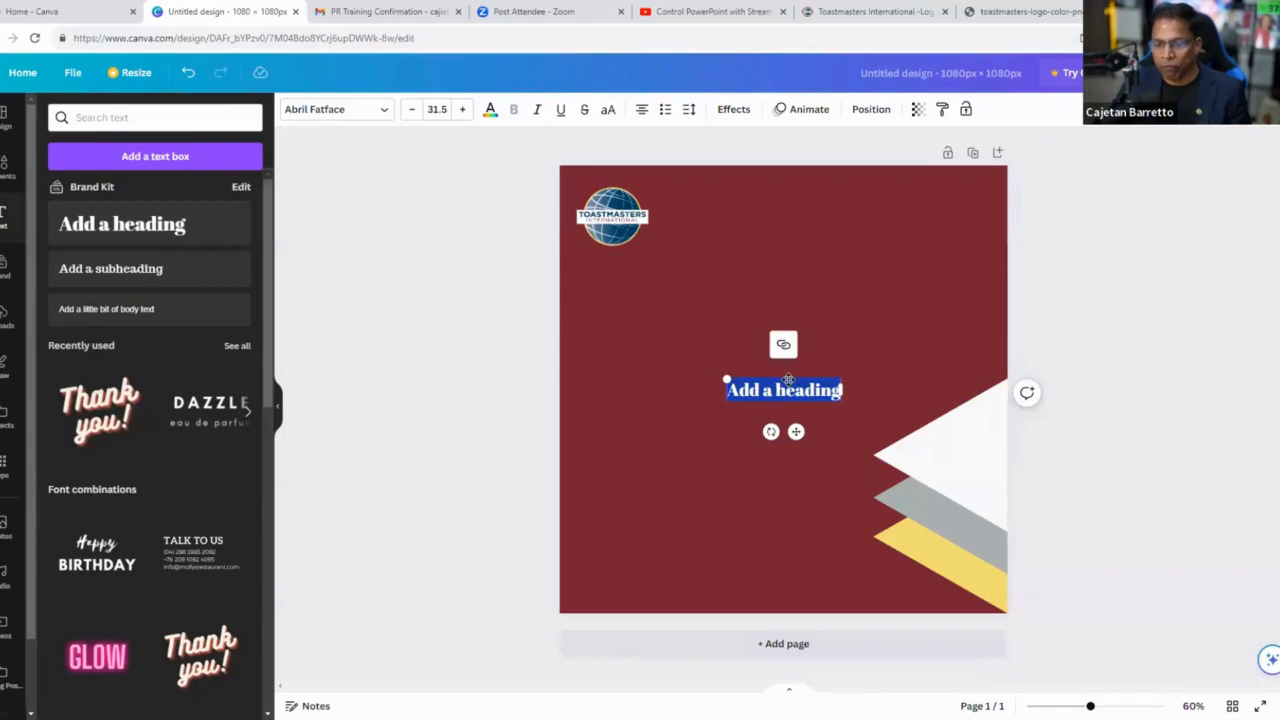
left_click_drag(813, 390, 800, 215)
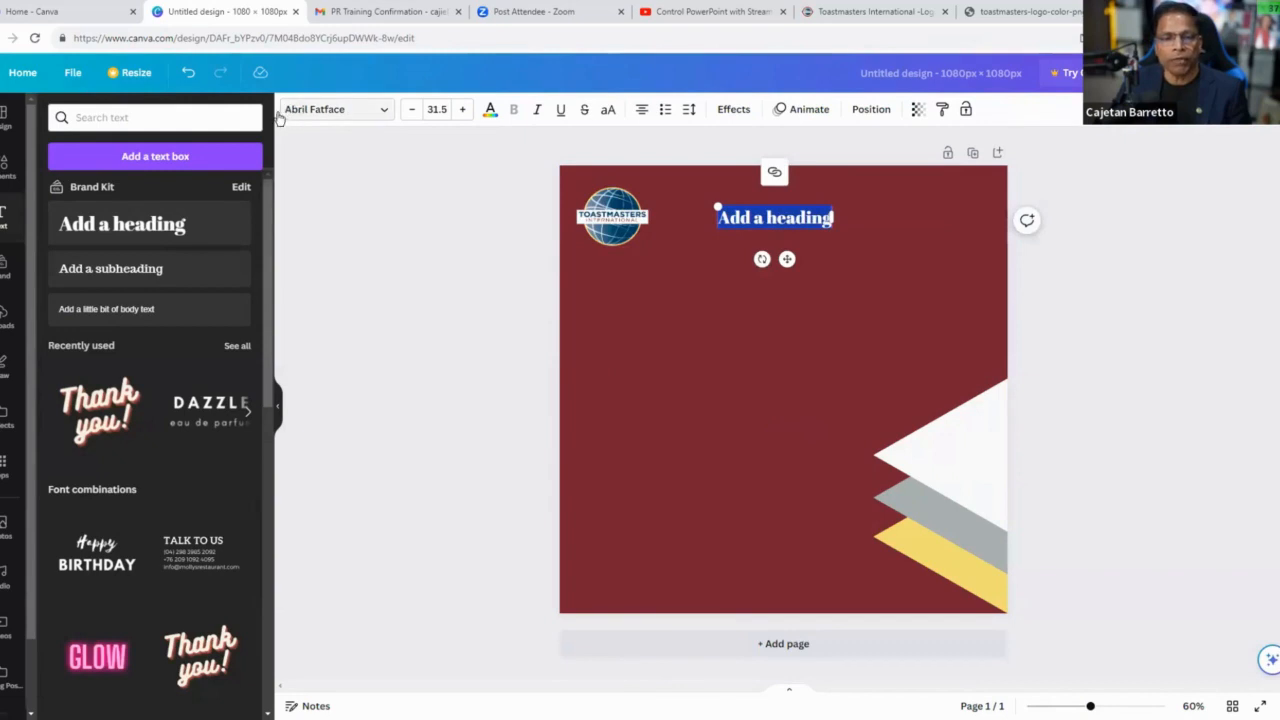
Step: Find Montserrat among the available fonts and apply Montserrat Classic to the heading
left_click(386, 114)
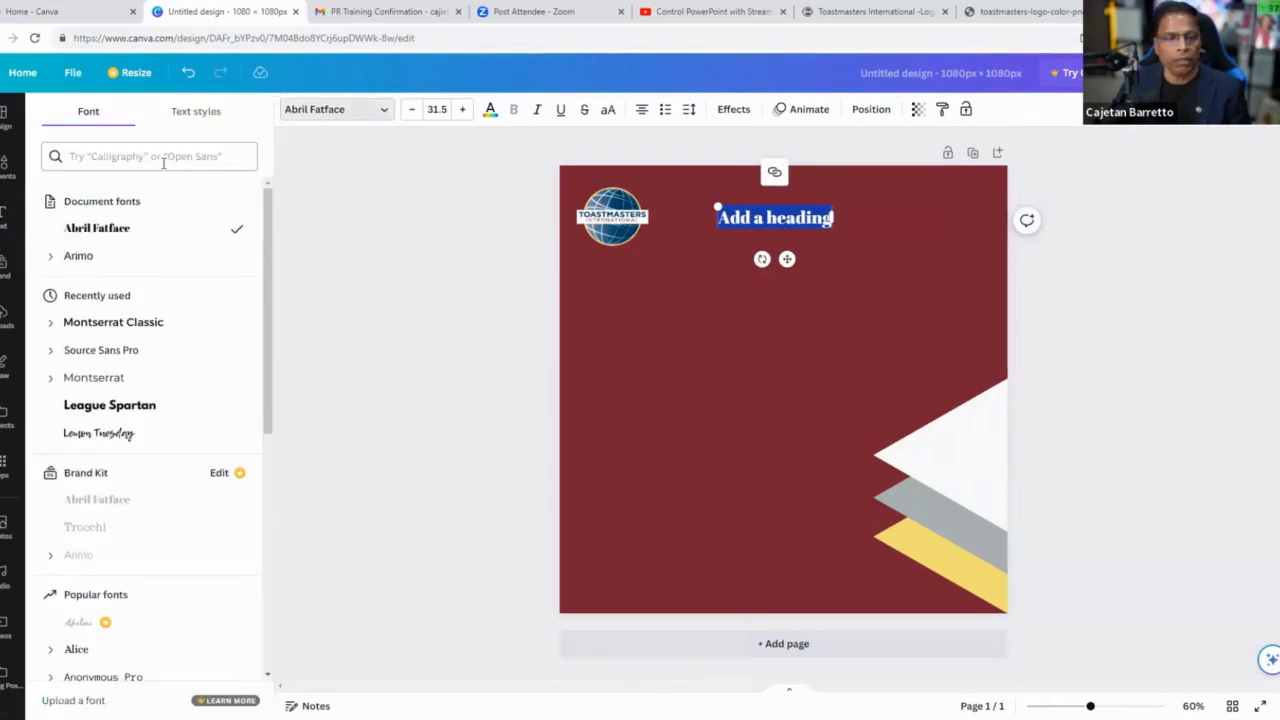
scroll(120, 413, "down", 2)
scroll(120, 413, "down", 15)
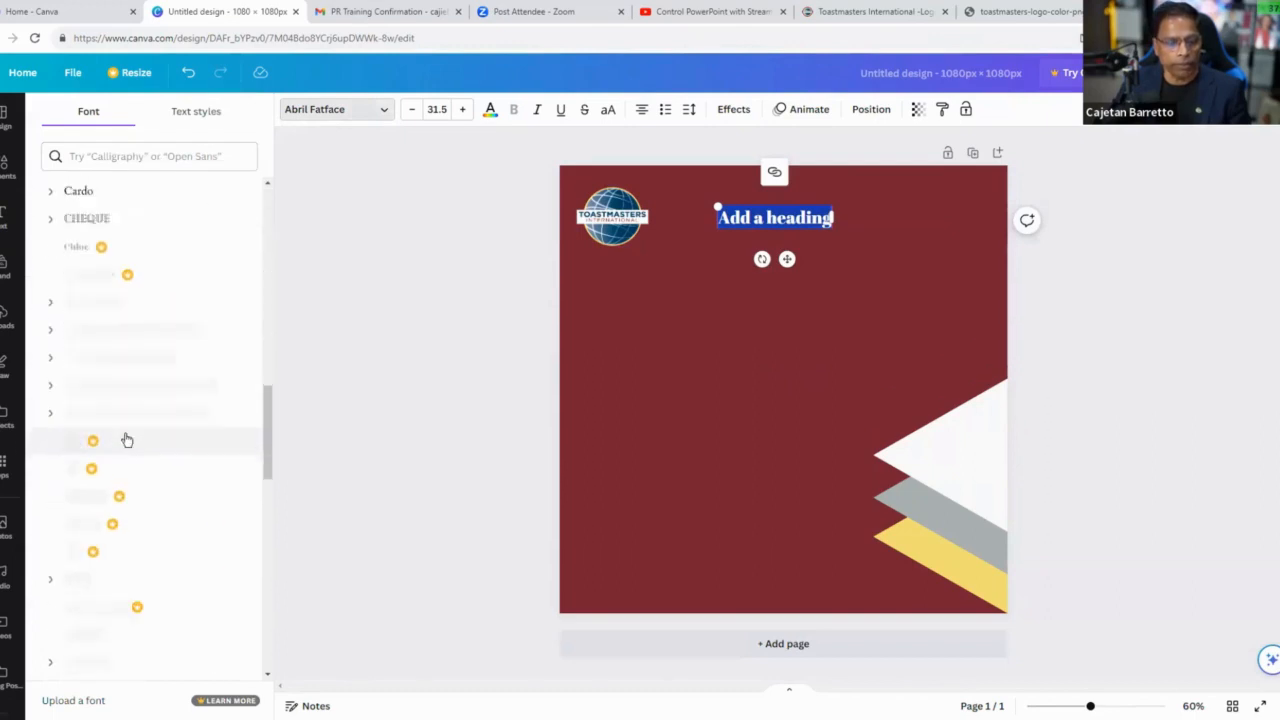
scroll(127, 437, "down", 8)
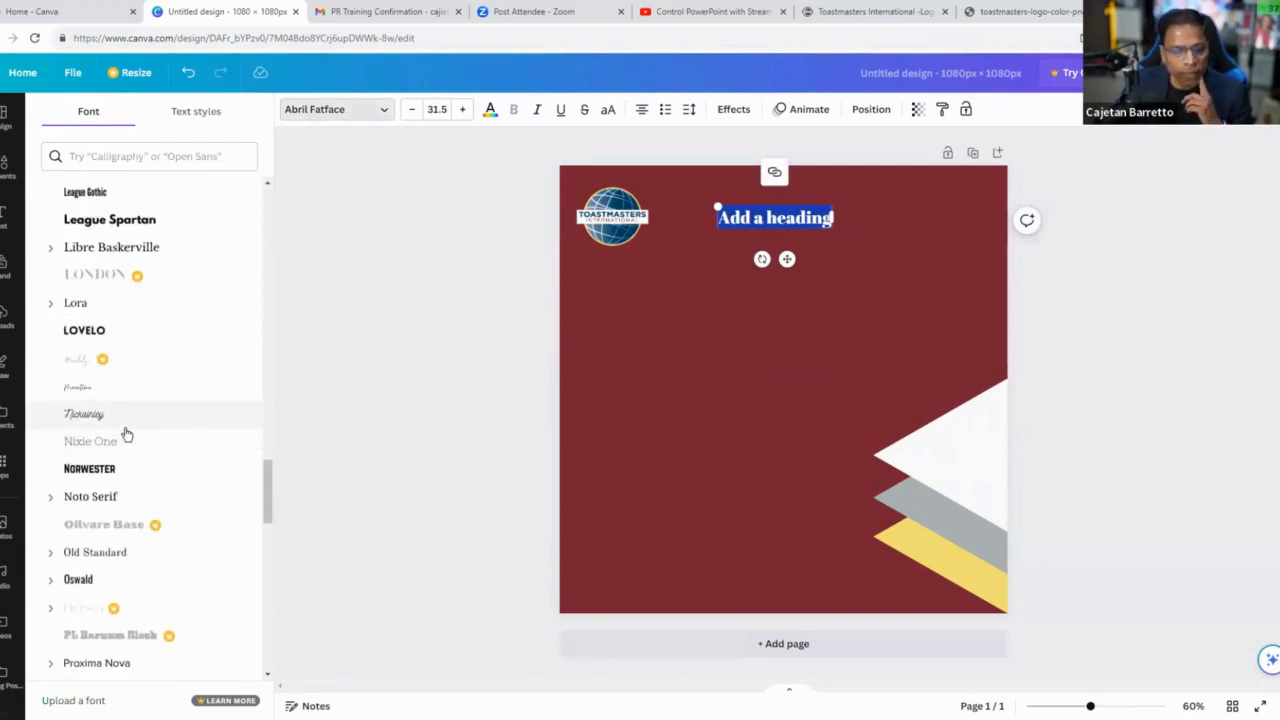
scroll(158, 440, "down", 8)
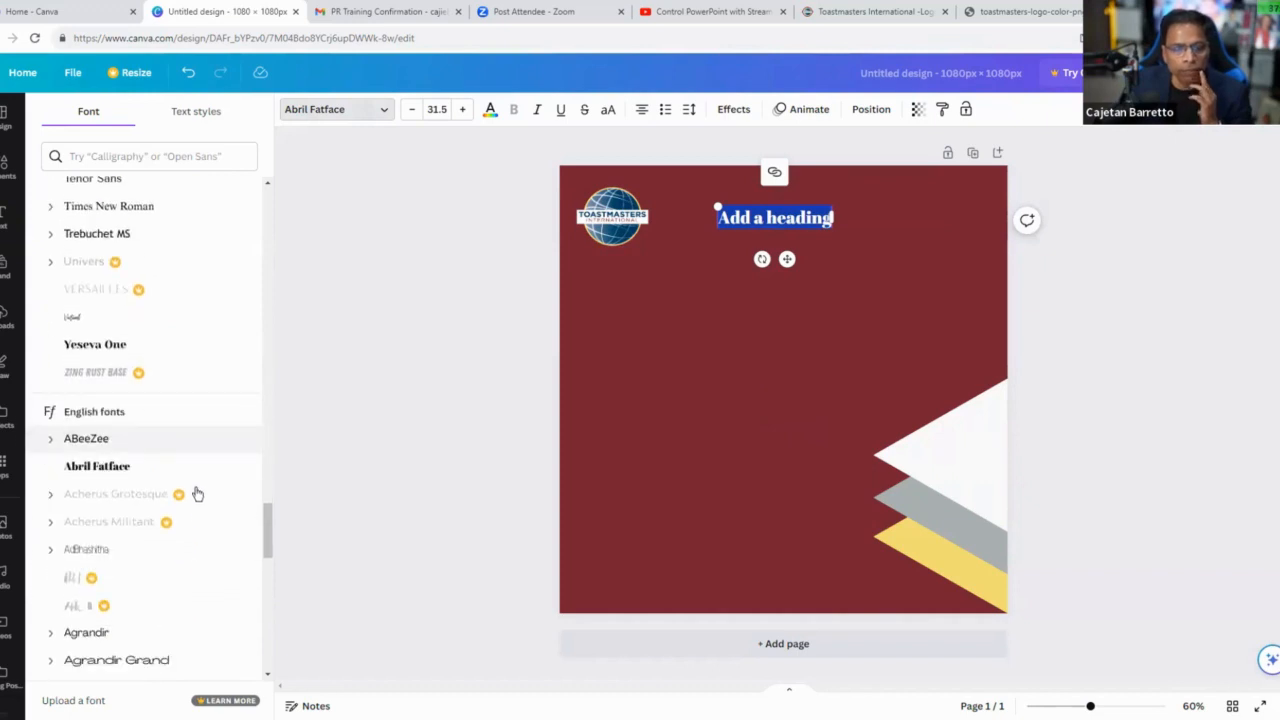
left_click_drag(268, 532, 266, 200)
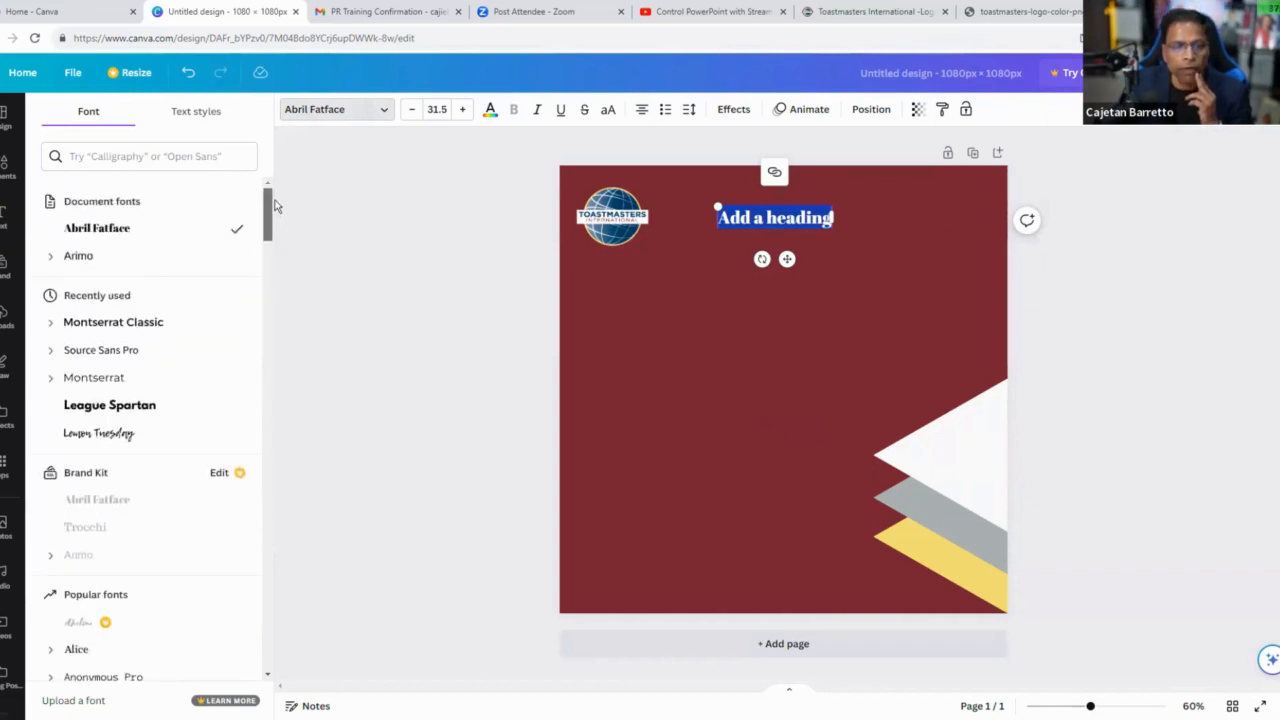
left_click(78, 157)
type("m")
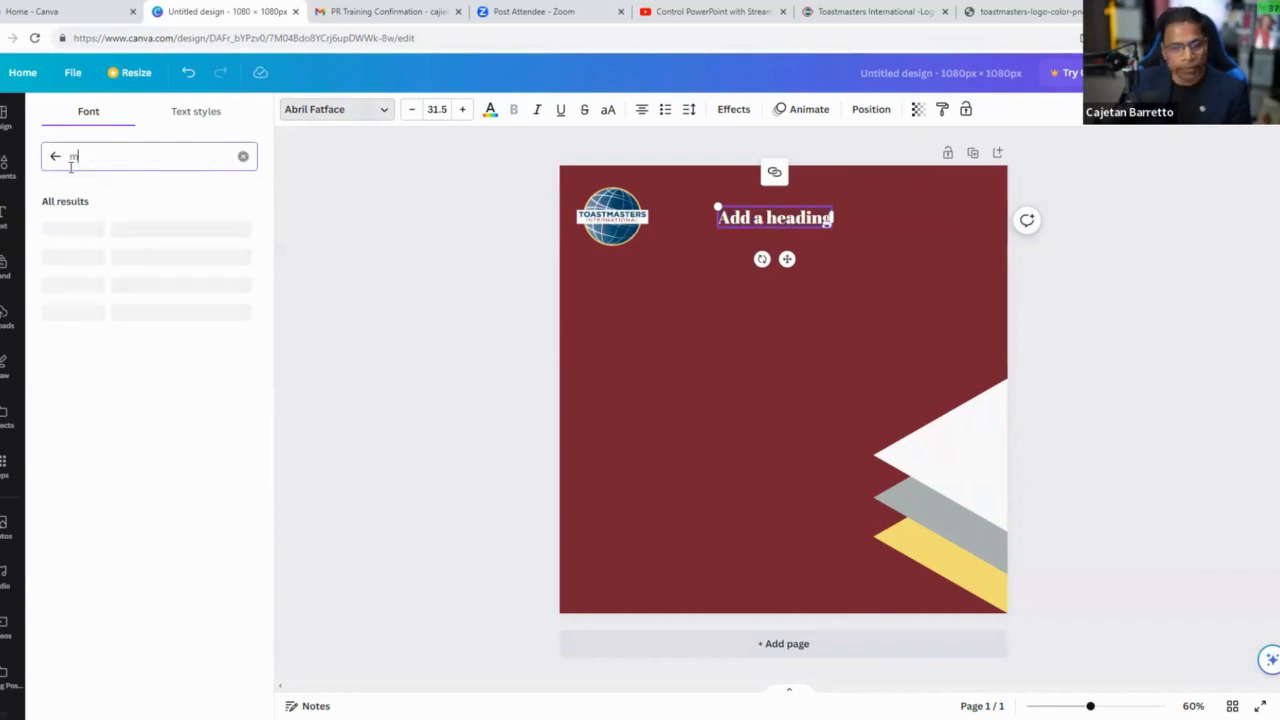
type("ontser")
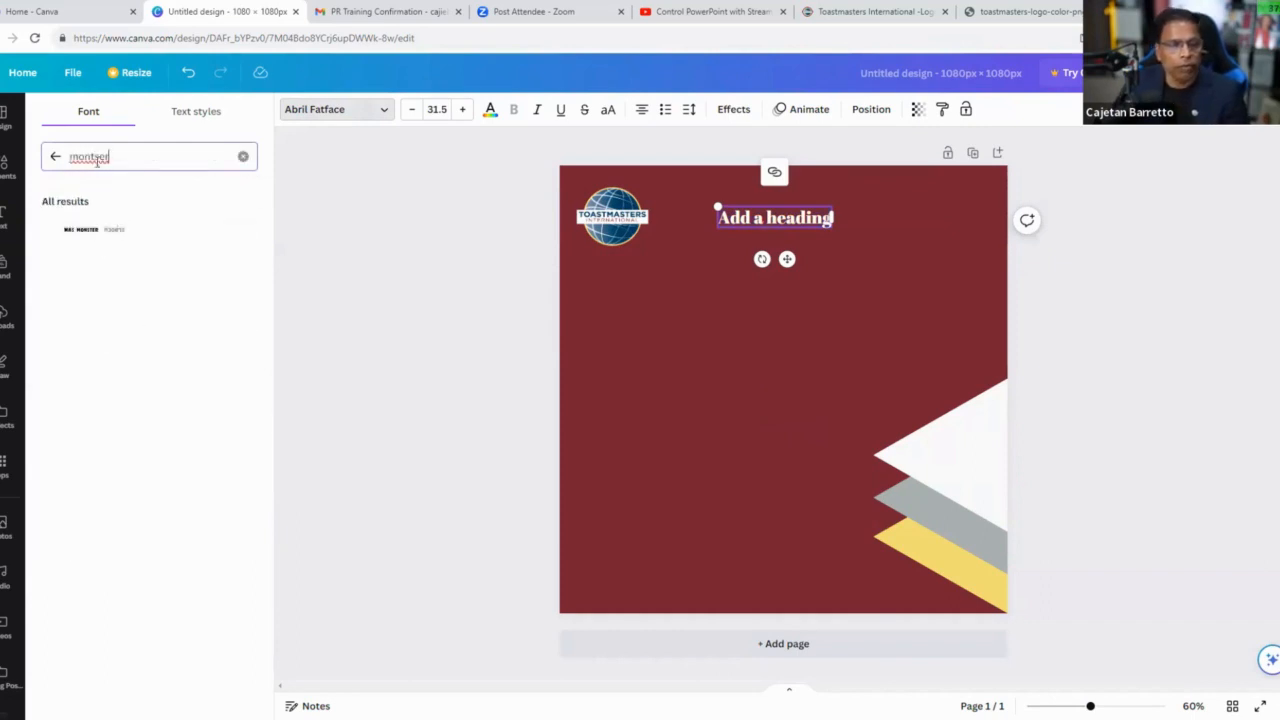
left_click_drag(92, 157, 84, 157)
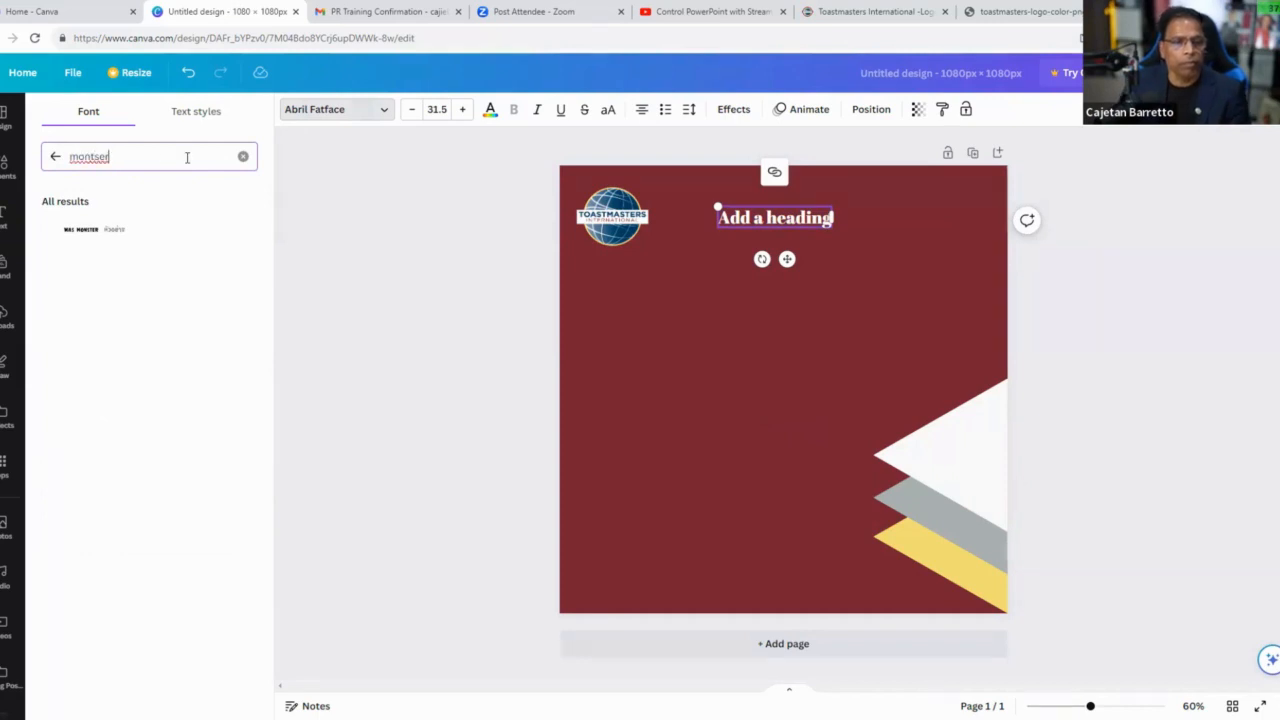
key("Delete")
key("Delete")
key("Delete")
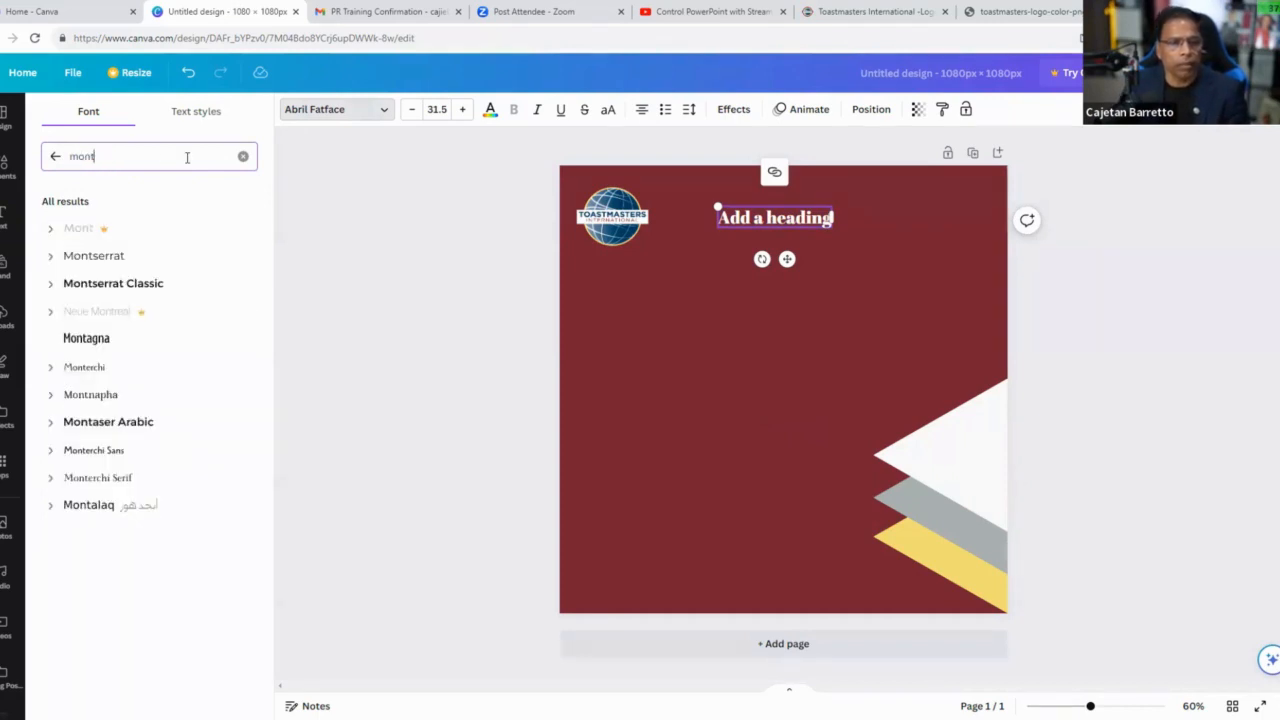
type("s")
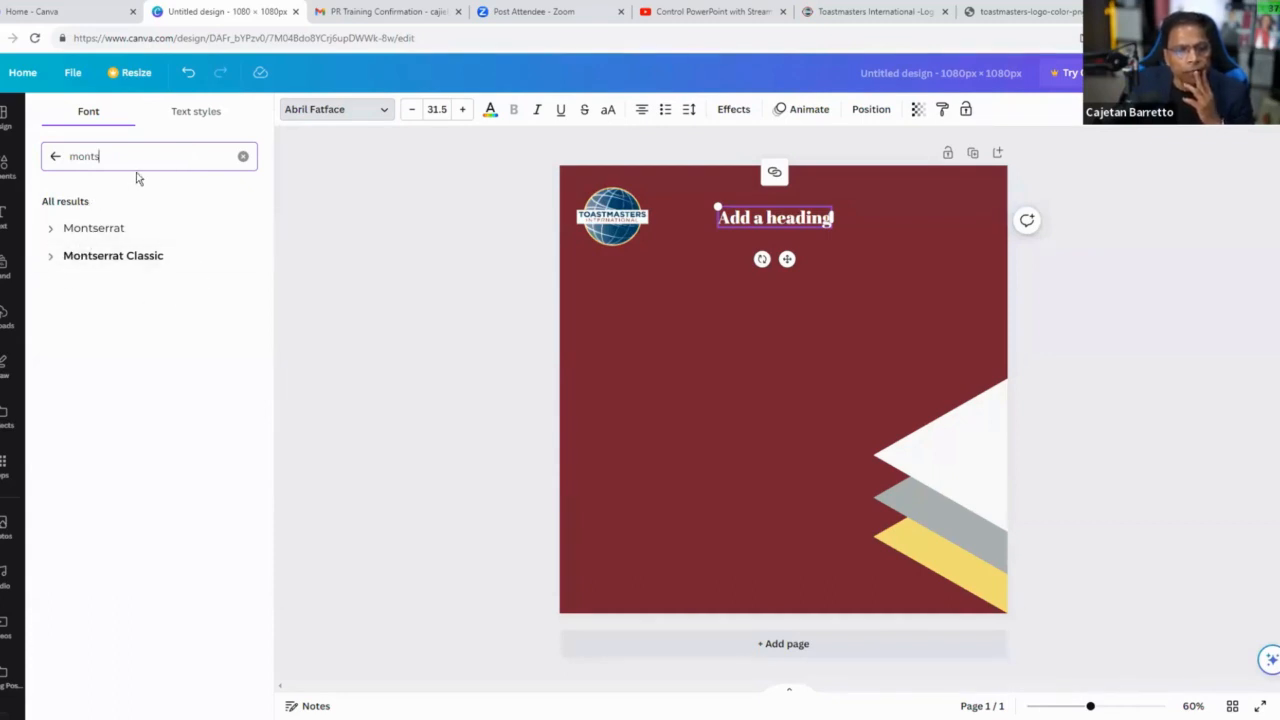
left_click(101, 258)
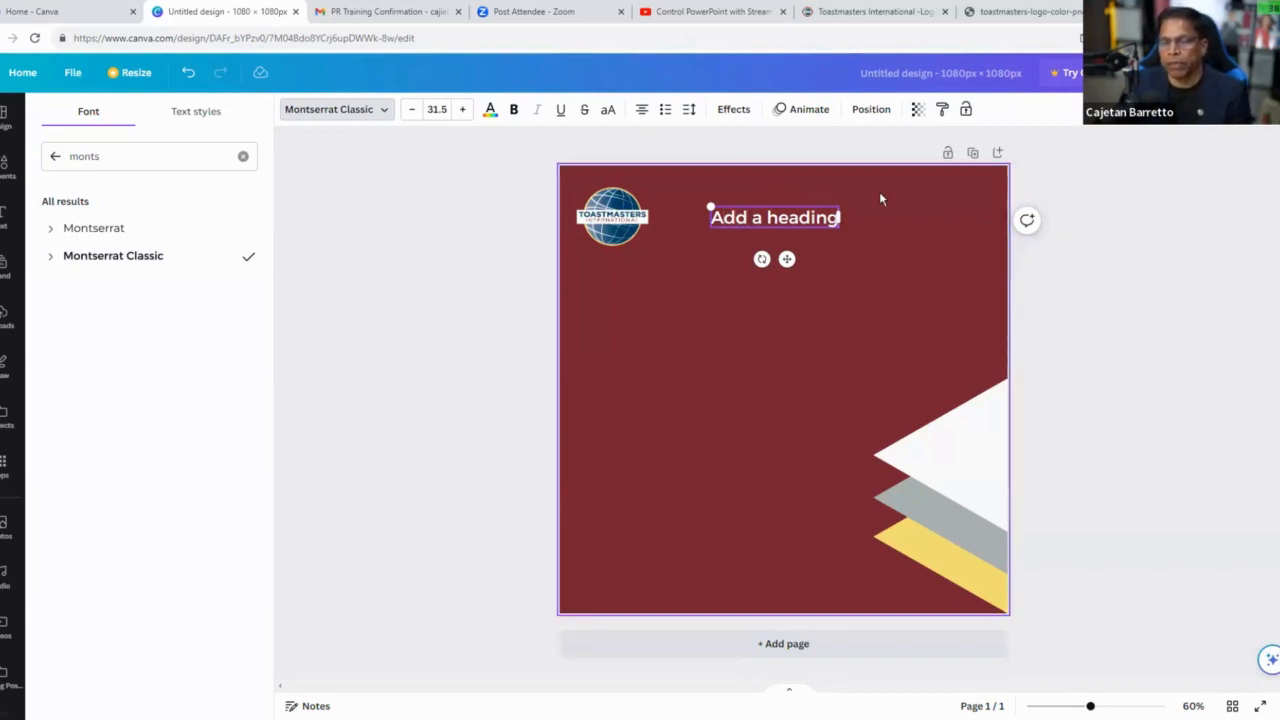
Step: Replace the heading's placeholder text with KUWAIT CHALLENGERS
key("BackSpace")
key("BackSpace")
key("BackSpace")
key("BackSpace")
key("BackSpace")
key("BackSpace")
key("BackSpace")
key("BackSpace")
key("BackSpace")
key("BackSpace")
key("BackSpace")
key("BackSpace")
key("BackSpace")
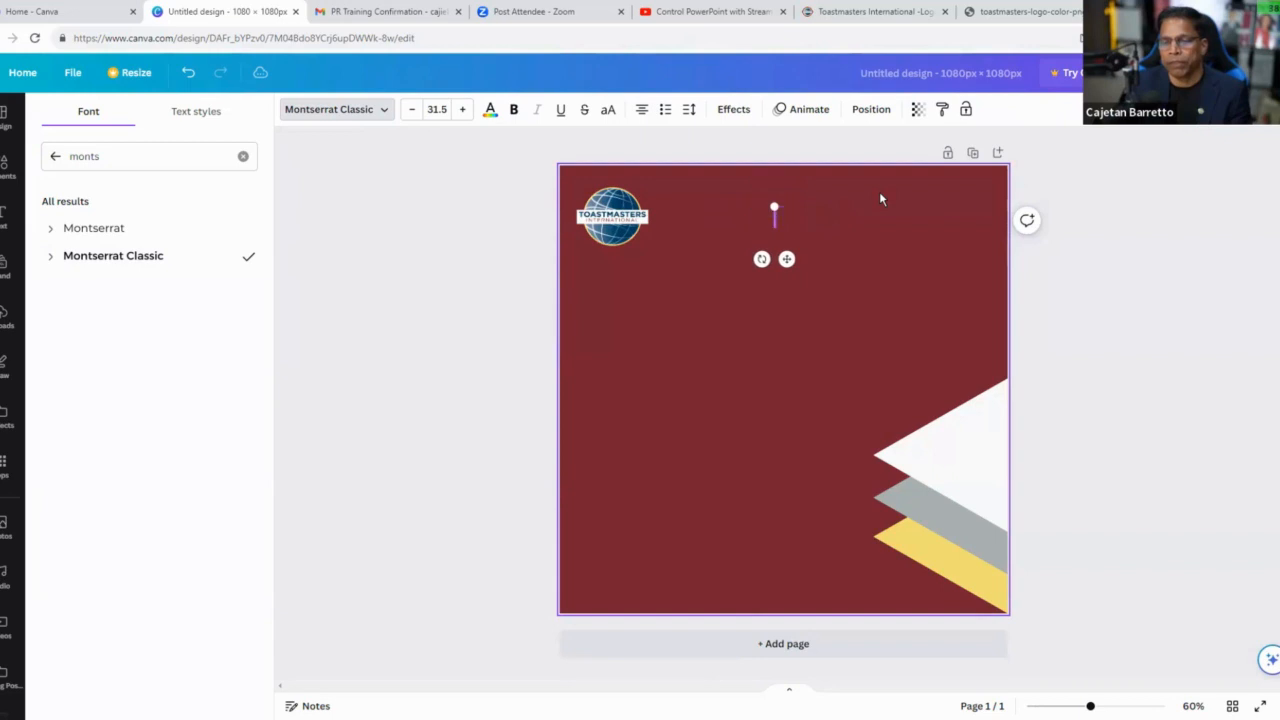
type("KUWAIT CH")
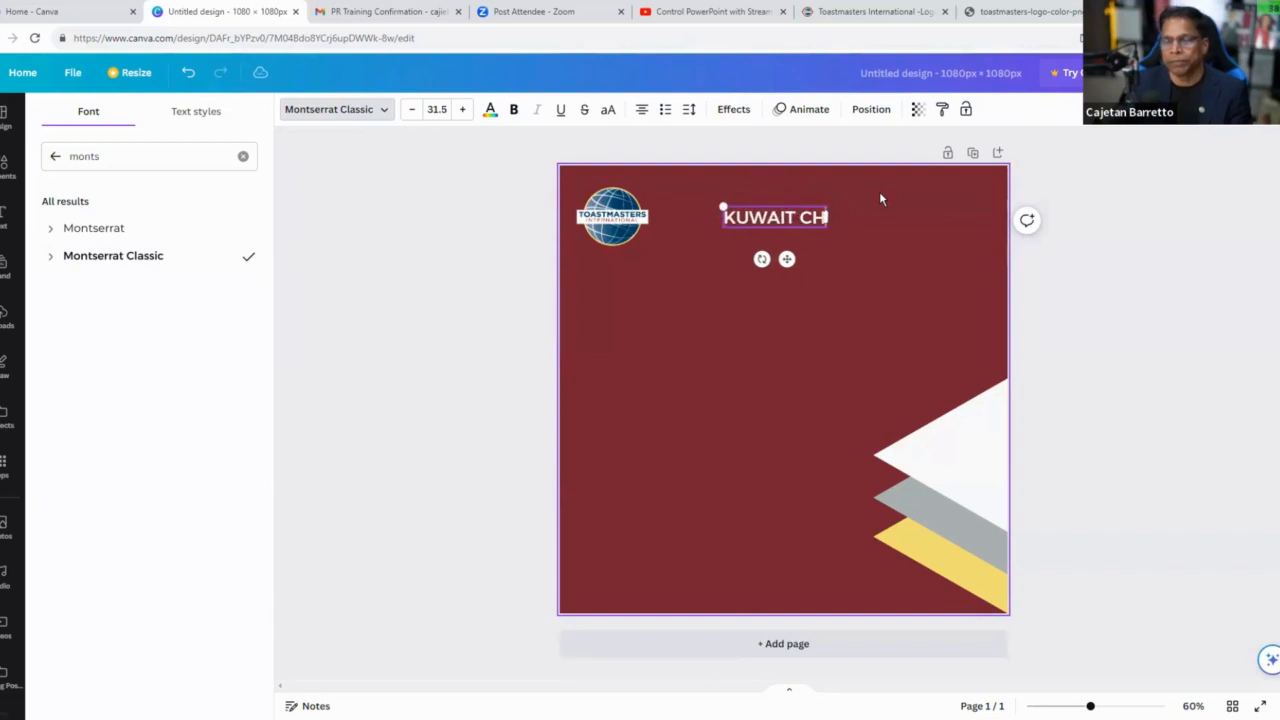
type("ALLENGERS")
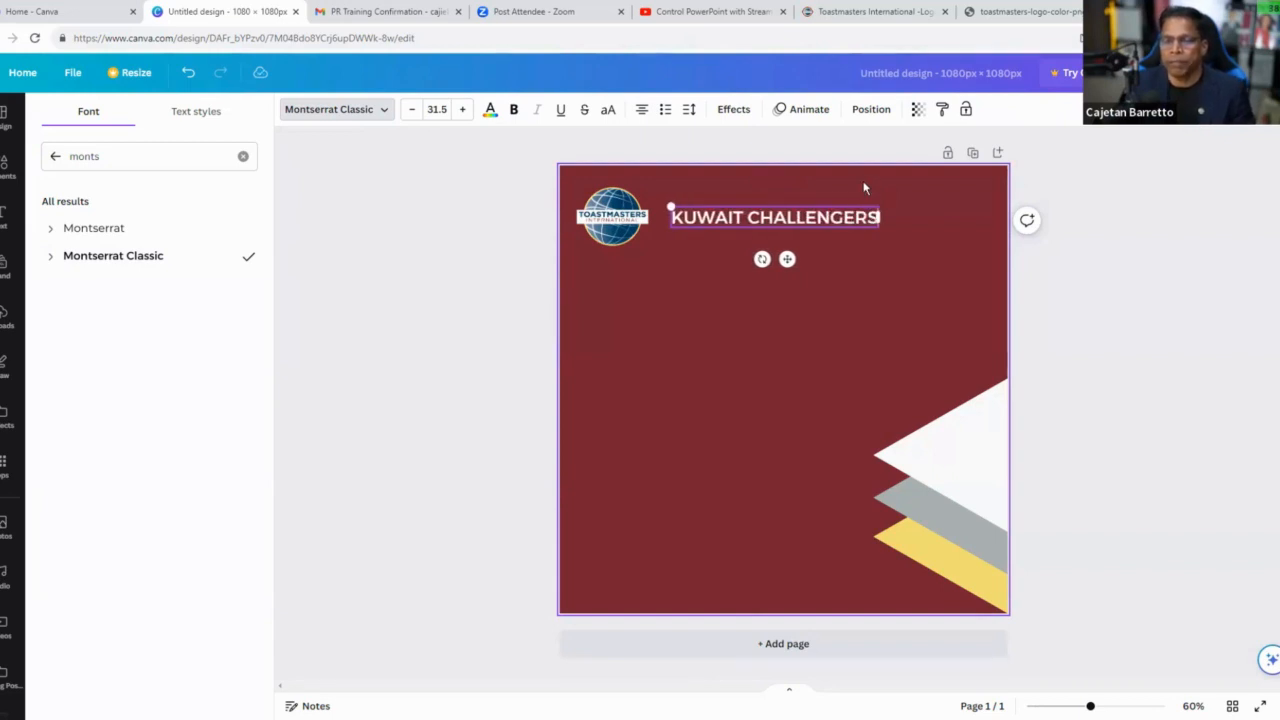
key("Escape")
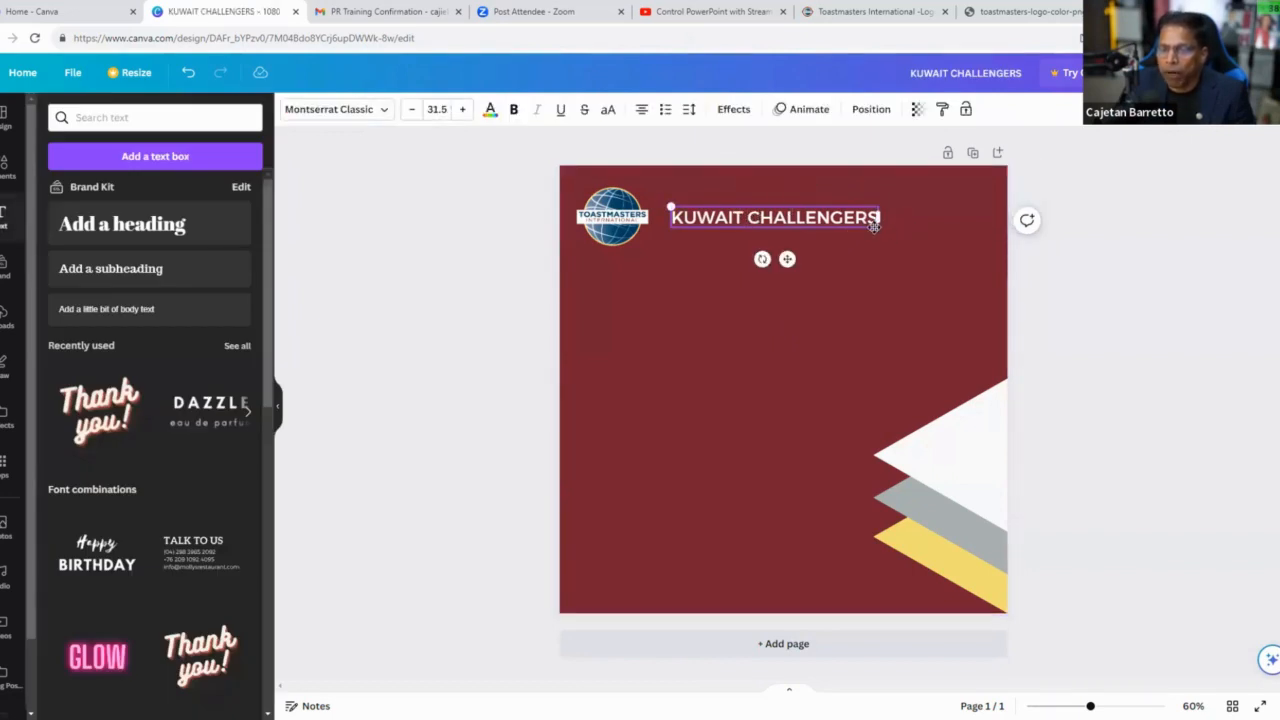
Step: Enlarge the heading to a font size of about 48.7 and narrow its text box so the words wrap onto two lines
left_click(900, 353)
left_click(877, 229)
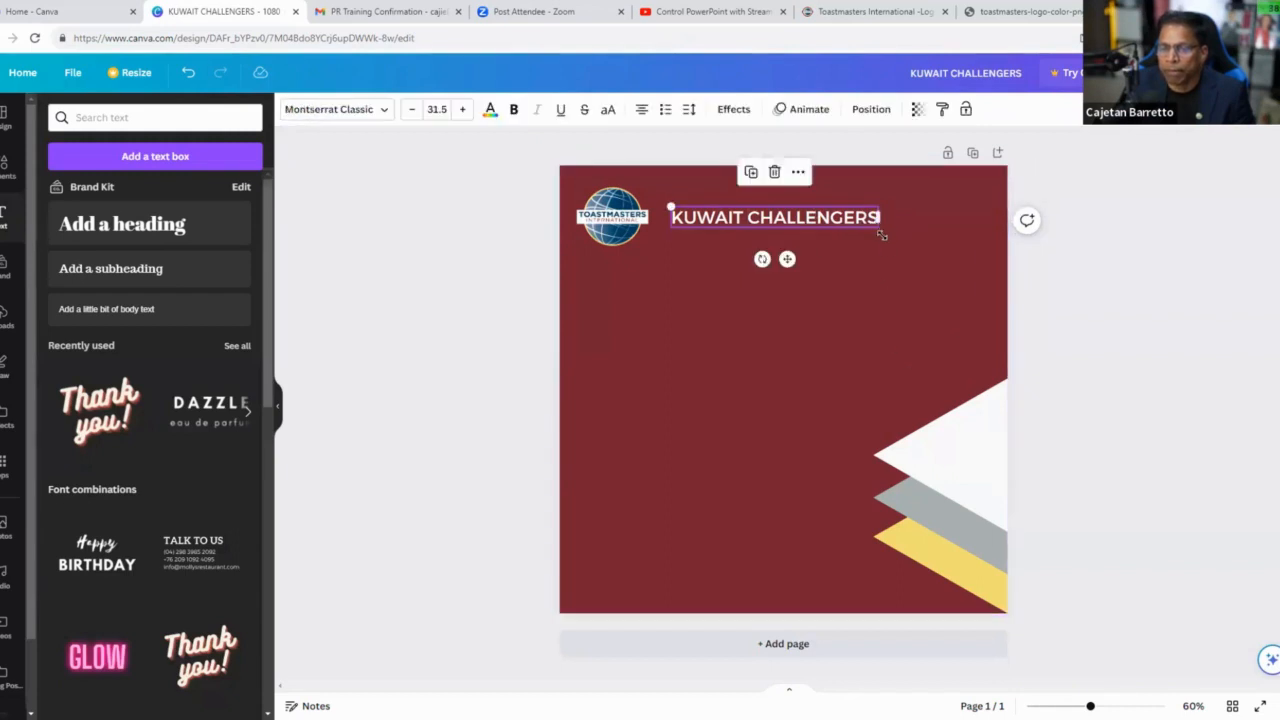
left_click_drag(881, 234, 980, 323)
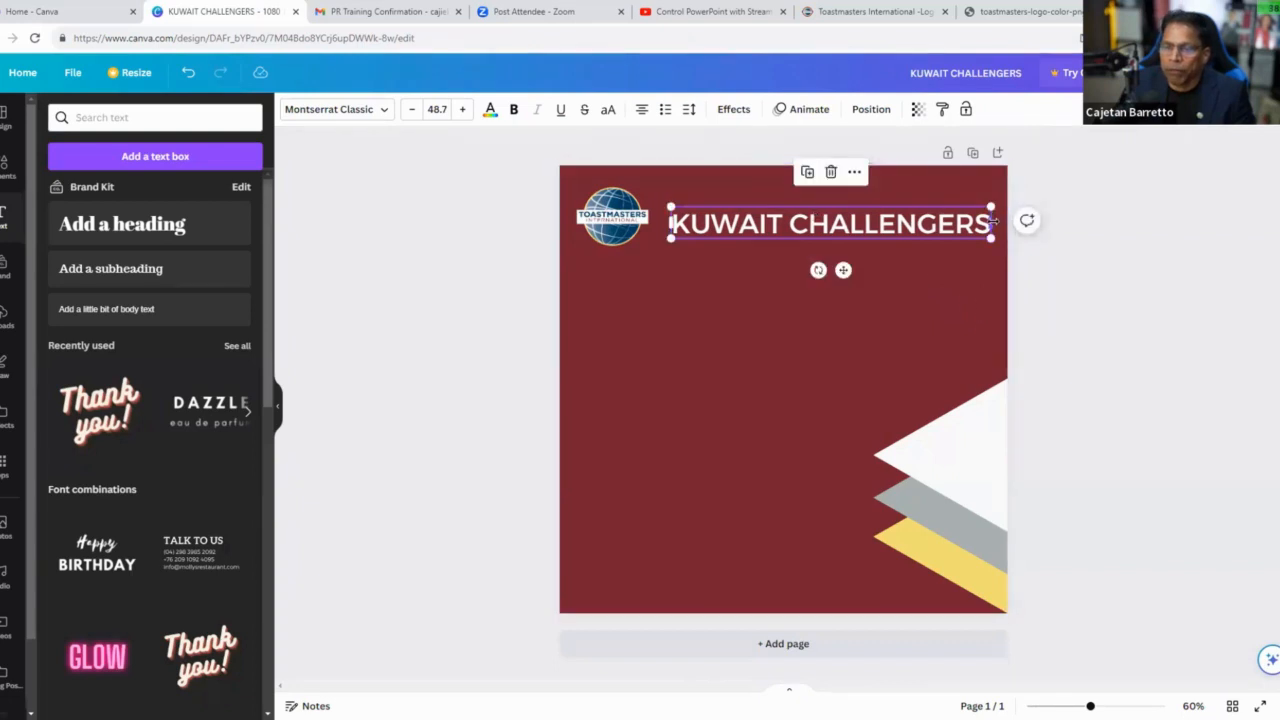
left_click_drag(992, 221, 892, 228)
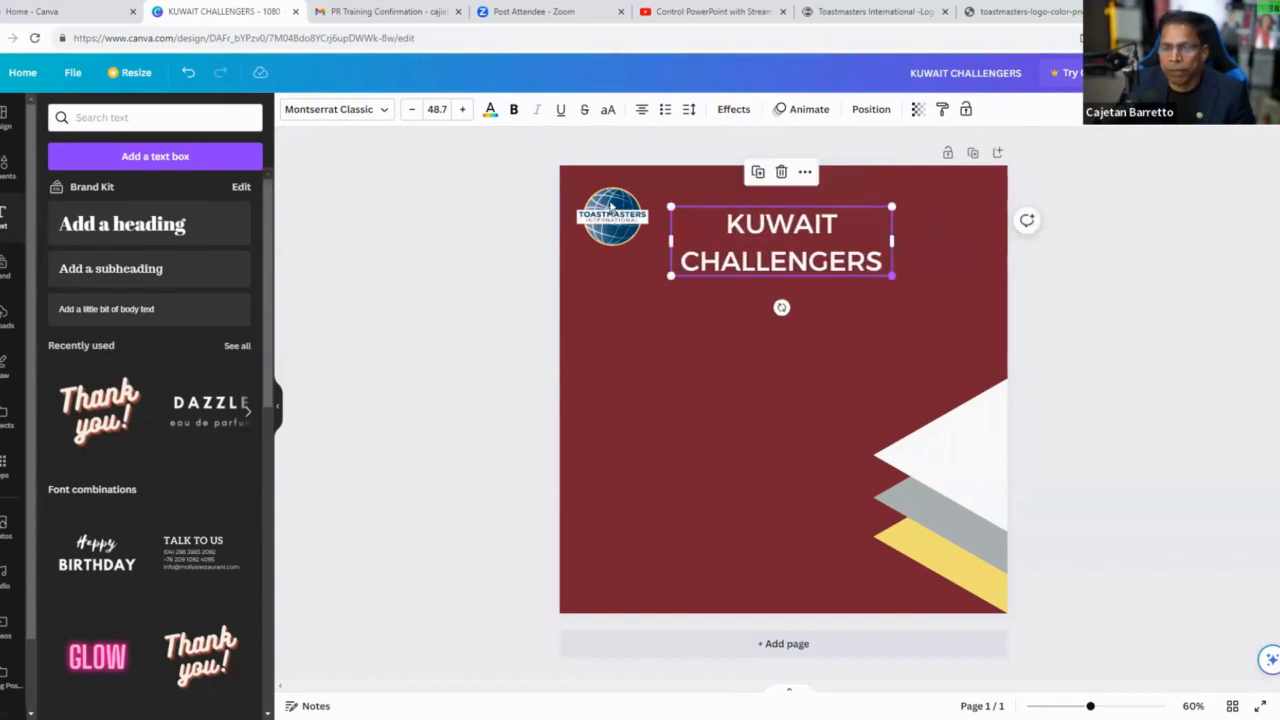
Step: Try font sizes of 50 and 100 on the KUWAIT CHALLENGERS heading
left_click(433, 110)
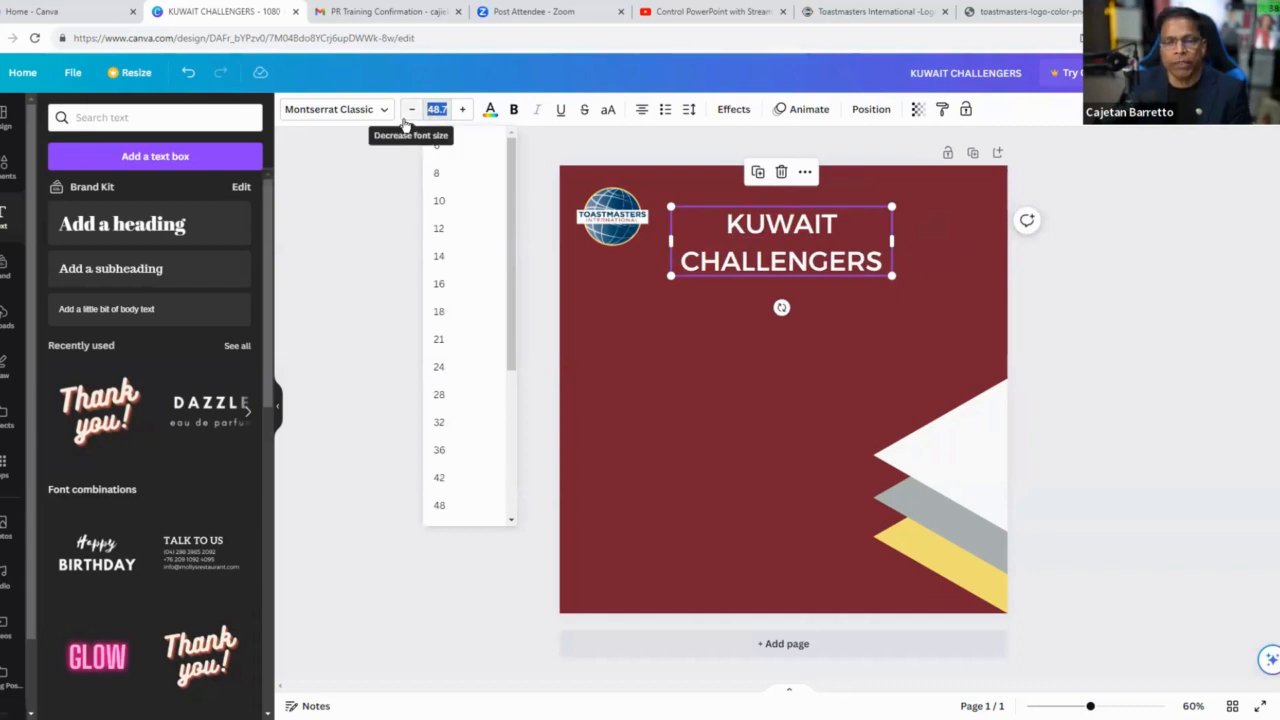
type("50")
key("Return")
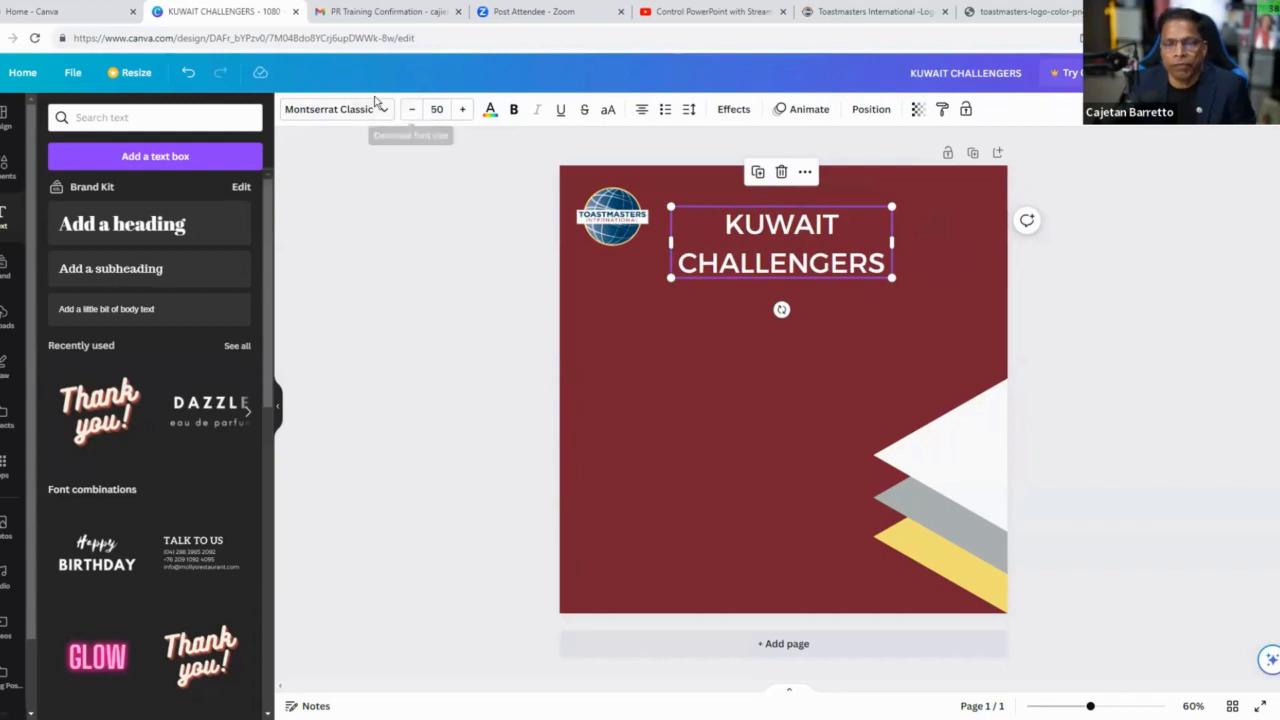
left_click(437, 110)
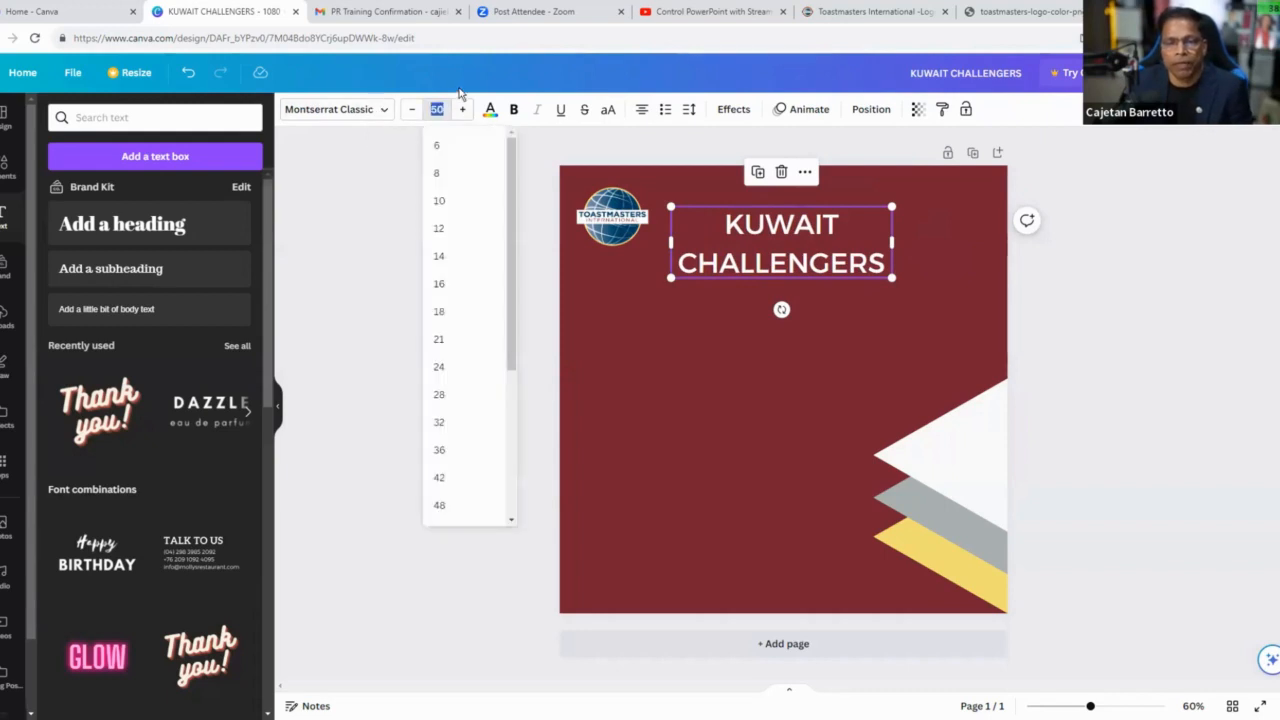
type("100")
key("Return")
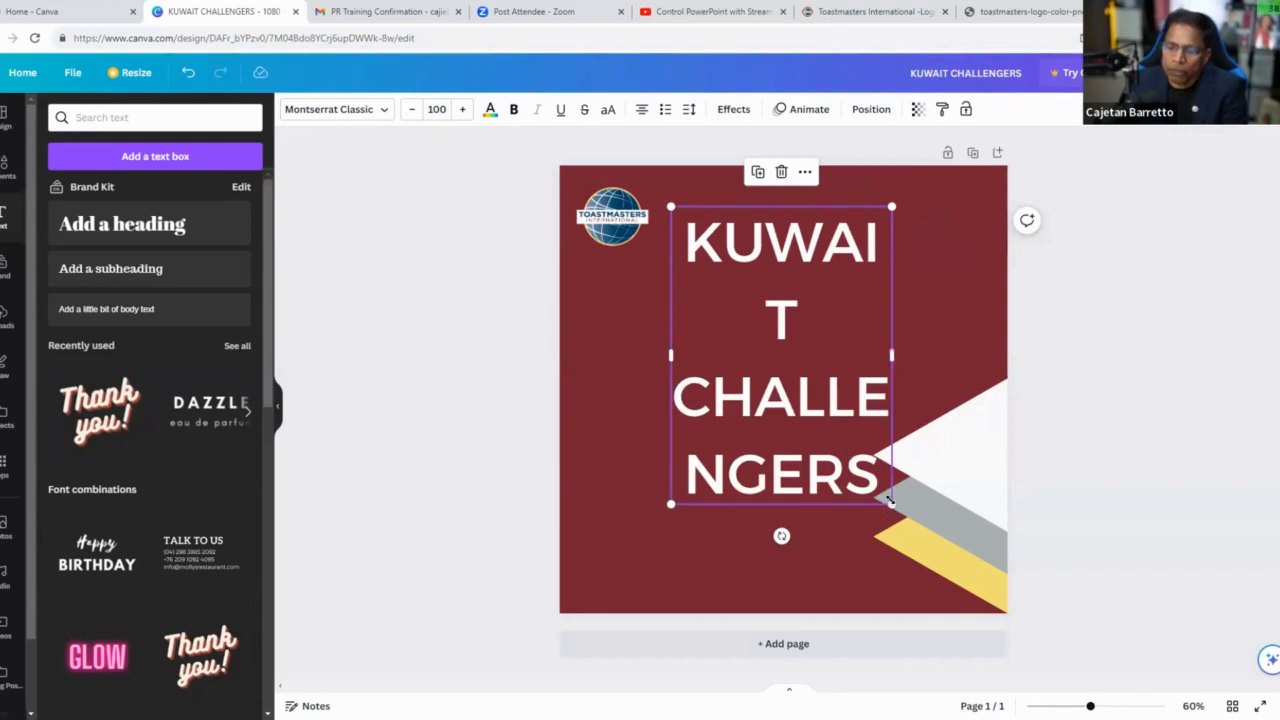
Step: Scale the heading down to a font size of about 34.1 and fit it on one line beside the logo
left_click_drag(891, 502, 748, 308)
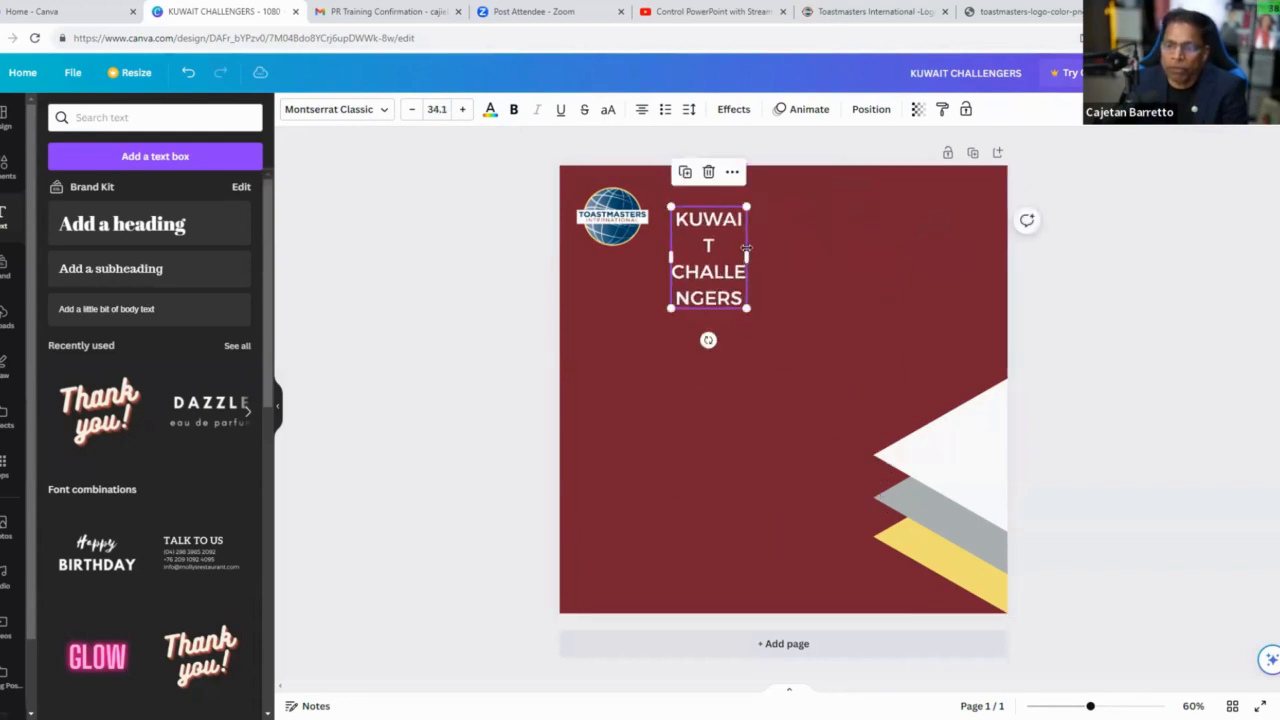
left_click_drag(754, 255, 940, 255)
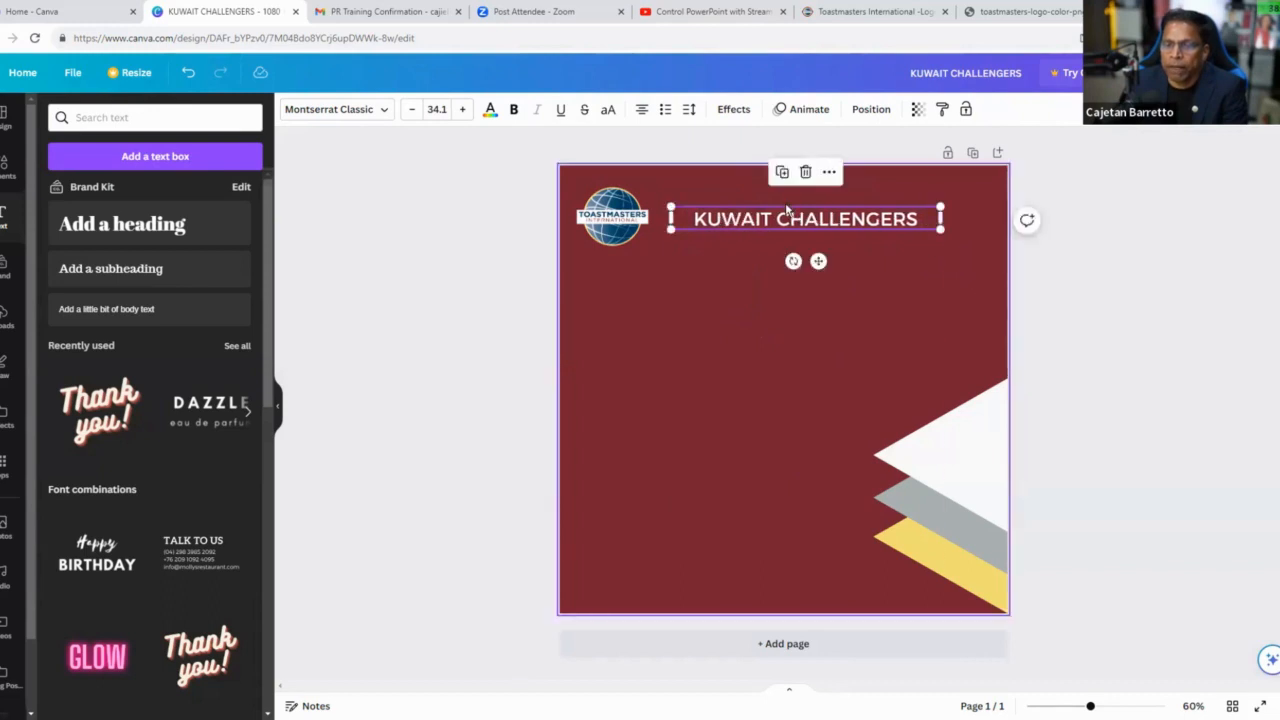
left_click_drag(789, 212, 825, 205)
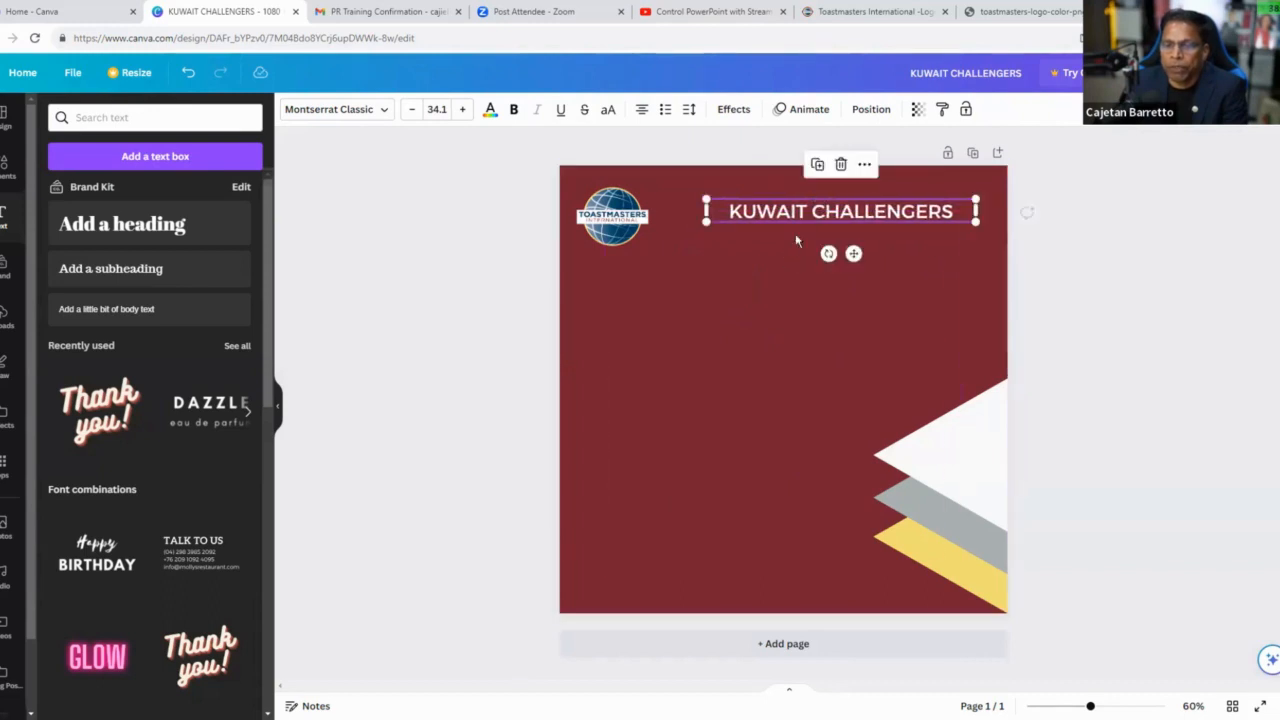
left_click(646, 349)
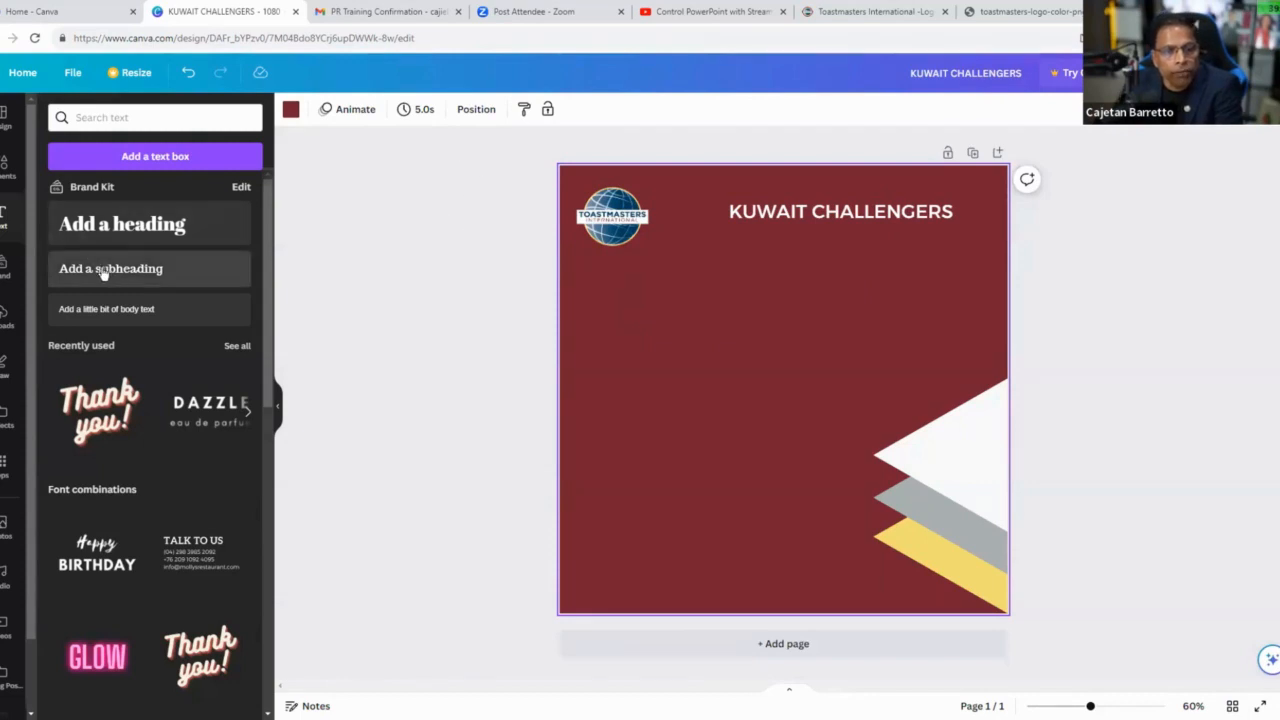
Step: Add a subheading text box below the heading and set its font to Source Sans Pro
mouse_move(133, 272)
left_mouse_down()
mouse_move(734, 284)
mouse_move(112, 272)
left_mouse_up()
left_click_drag(690, 283, 687, 290)
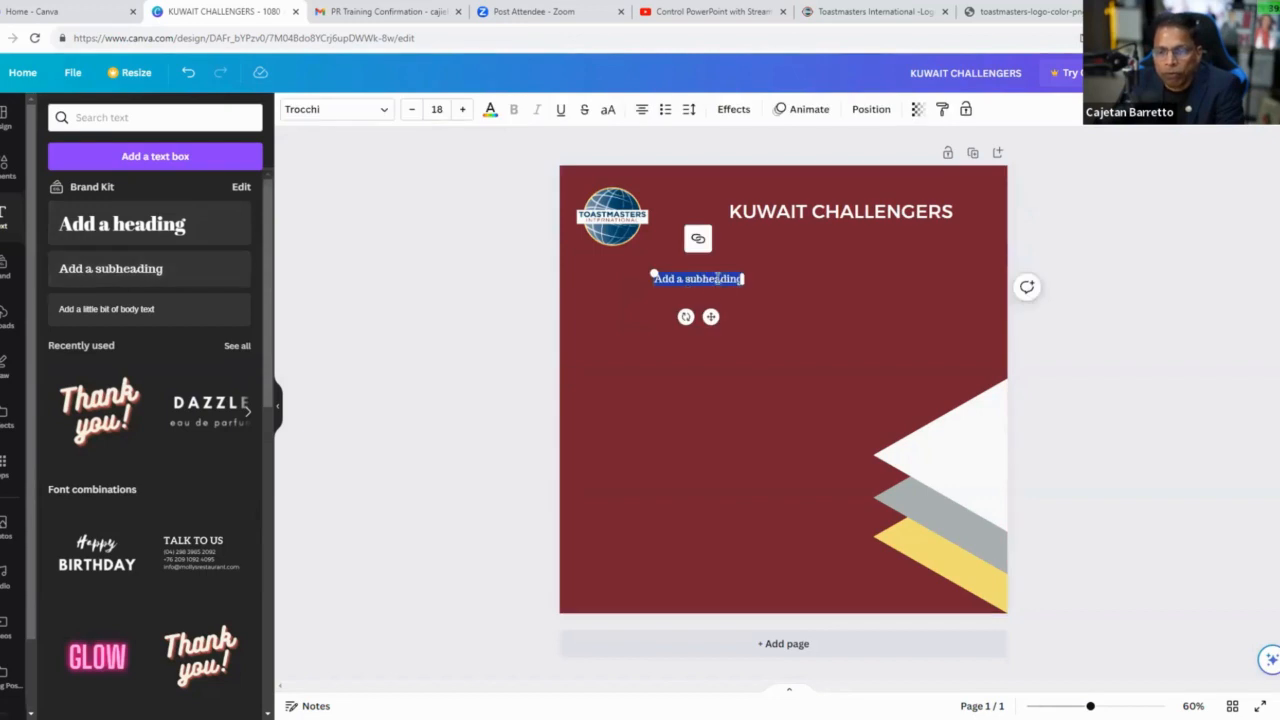
left_click(384, 114)
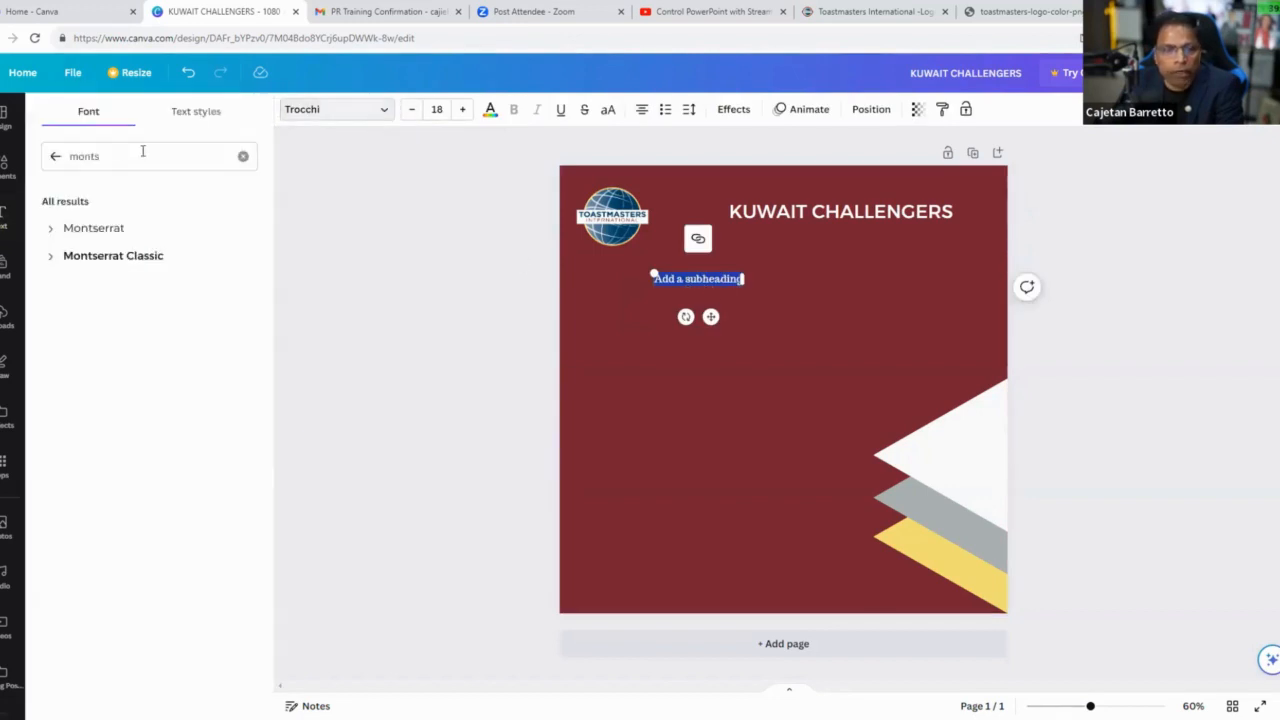
left_click(143, 155)
type("source")
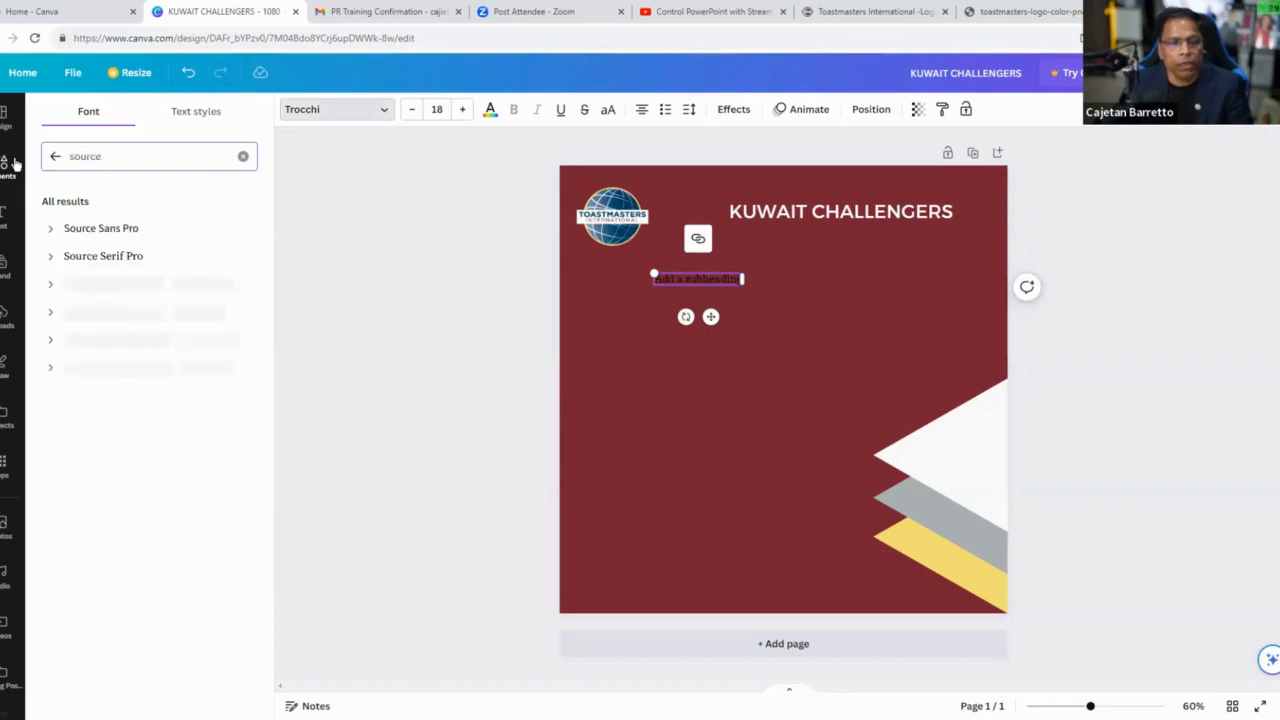
left_click(103, 233)
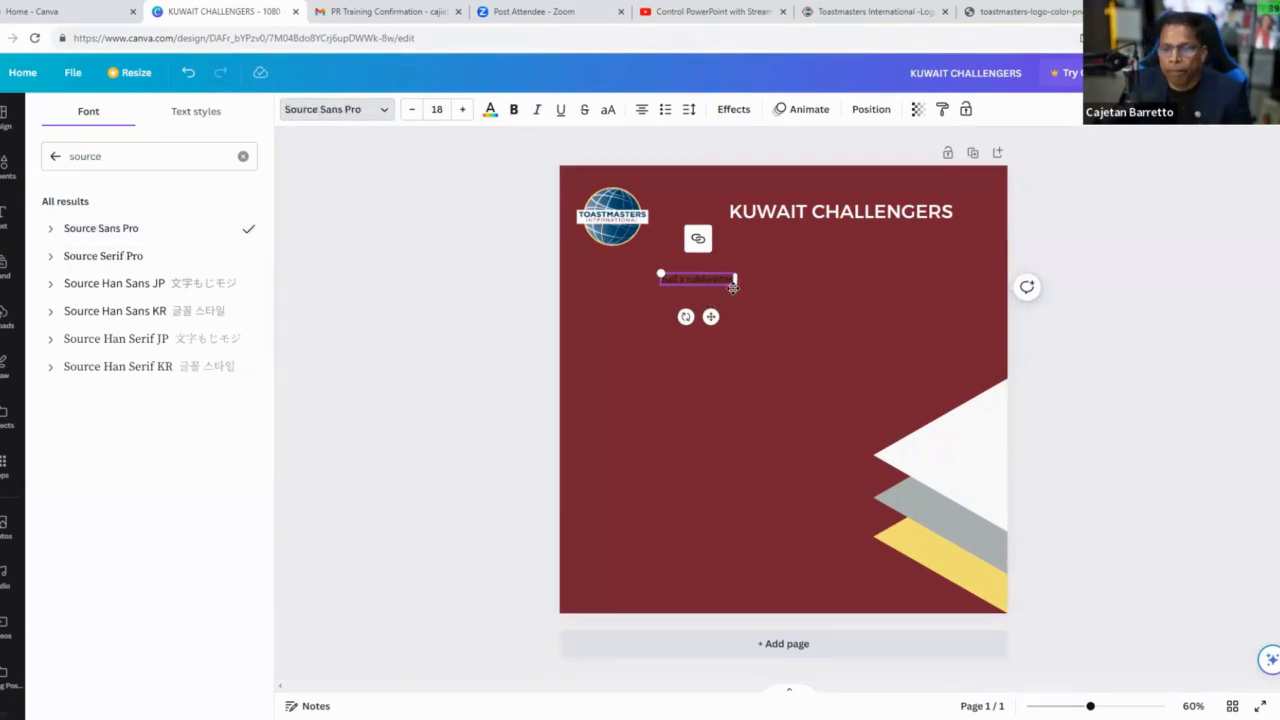
Step: Enlarge the subheading to a font size of about 54.8 and replace its text with MEETING NO 400
left_click_drag(736, 286, 880, 355)
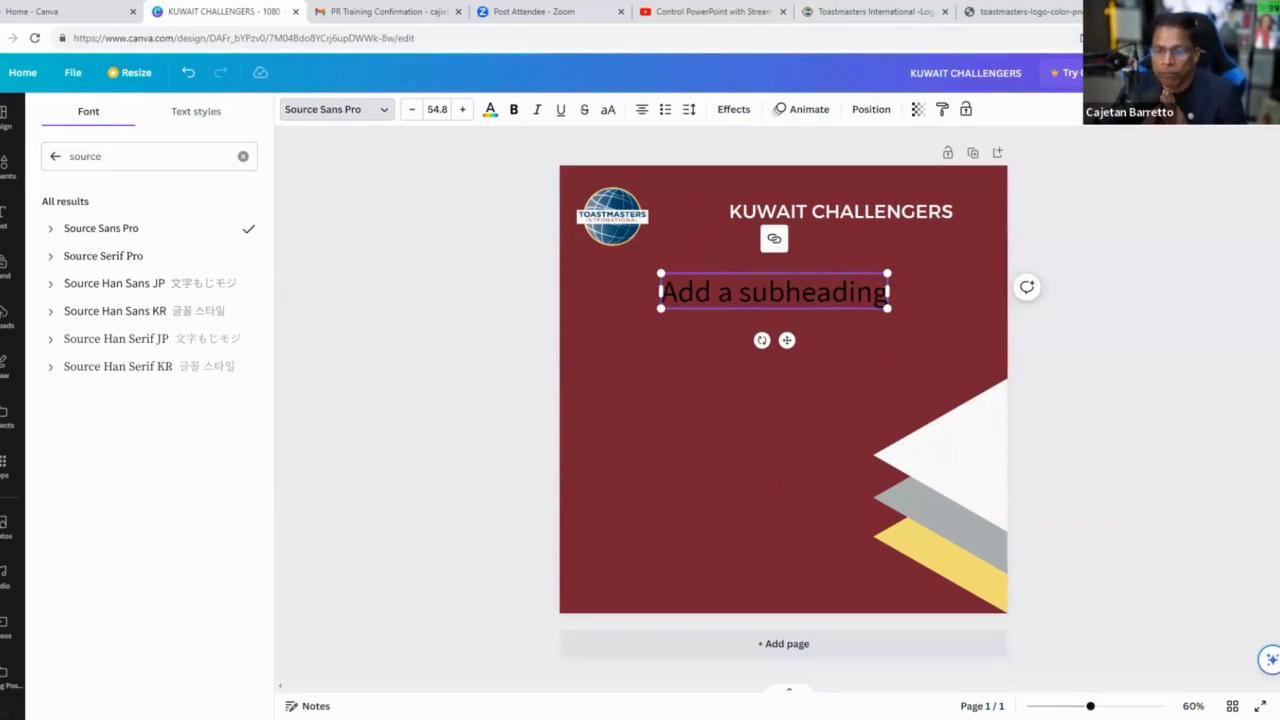
double_click(799, 295)
triple_click(799, 295)
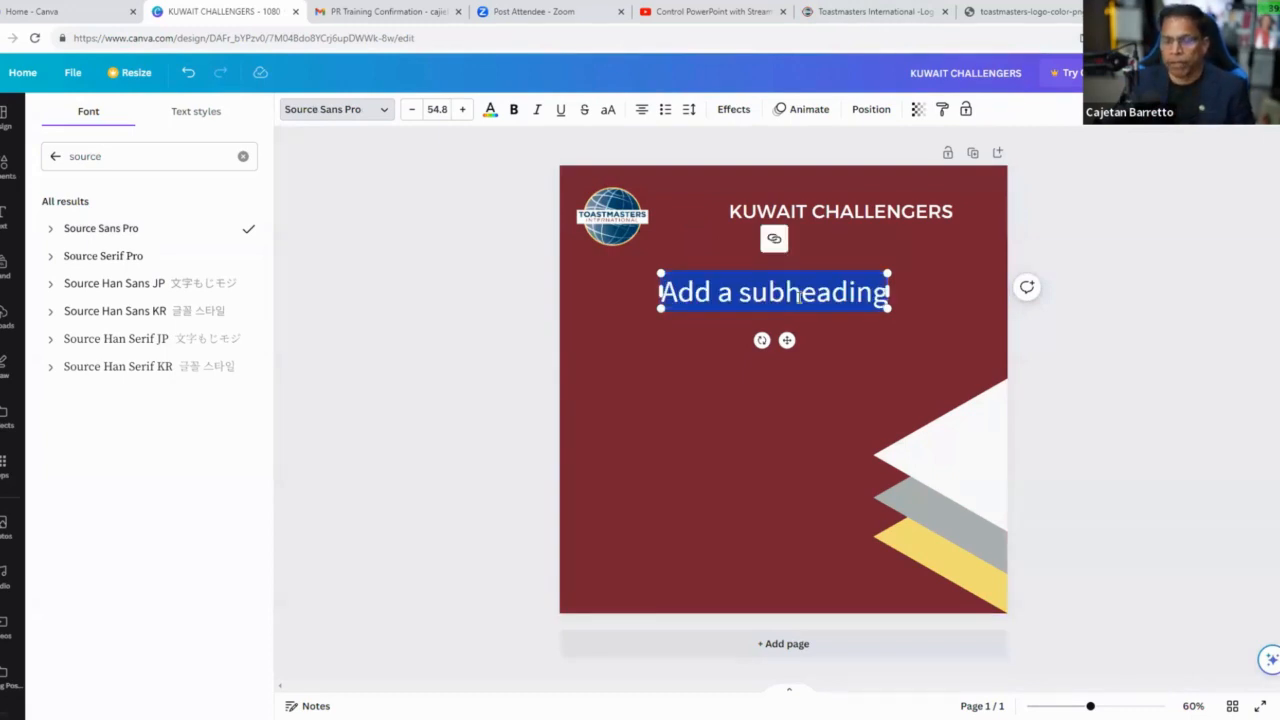
type("MEETING")
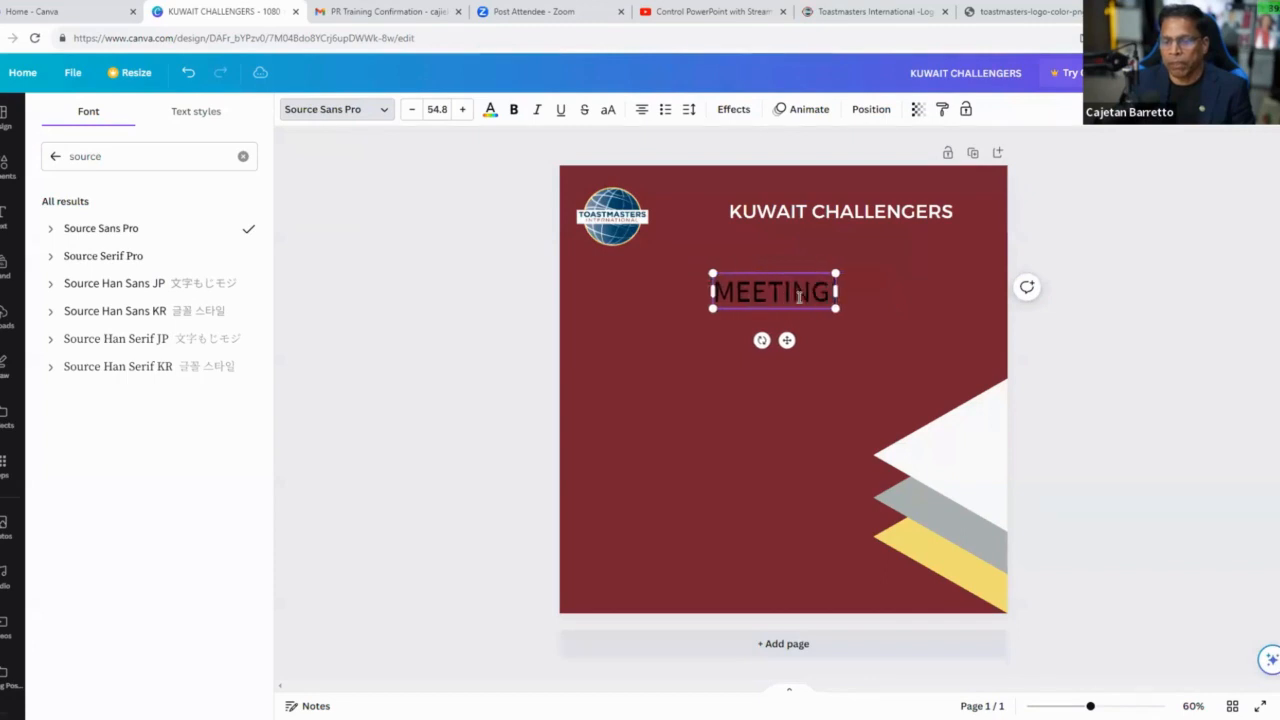
type(" NO 400")
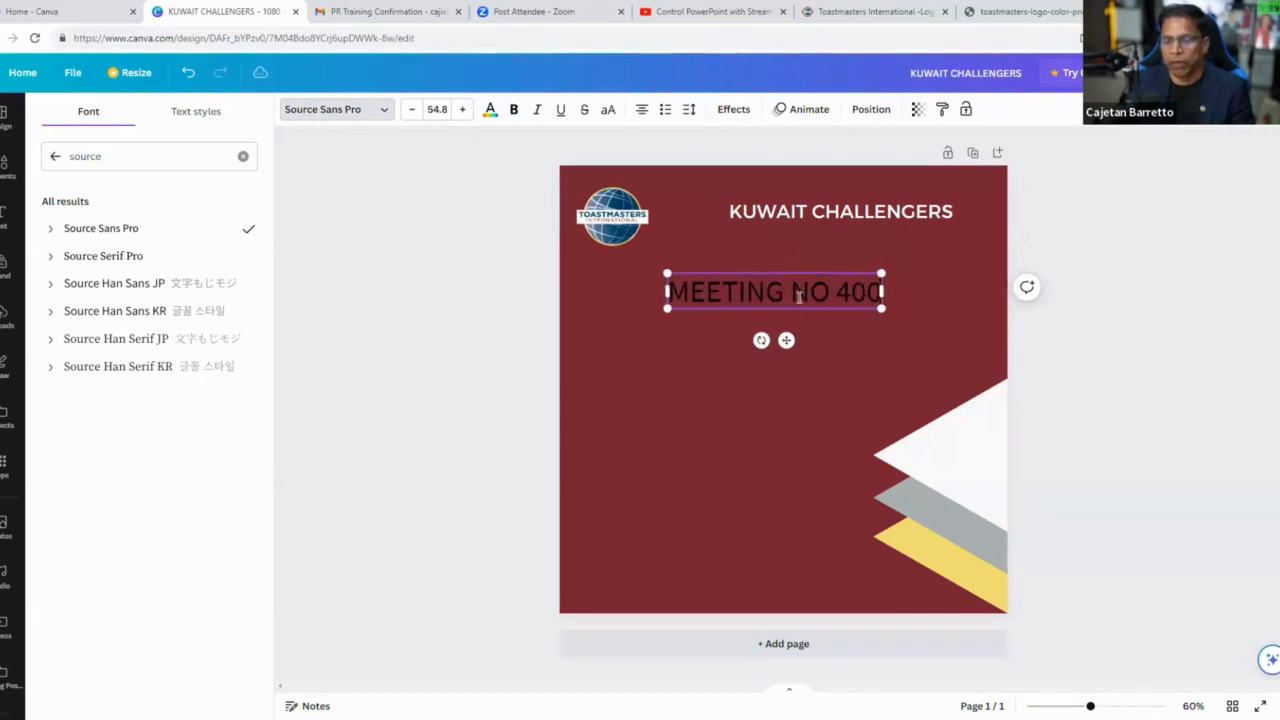
left_click(688, 410)
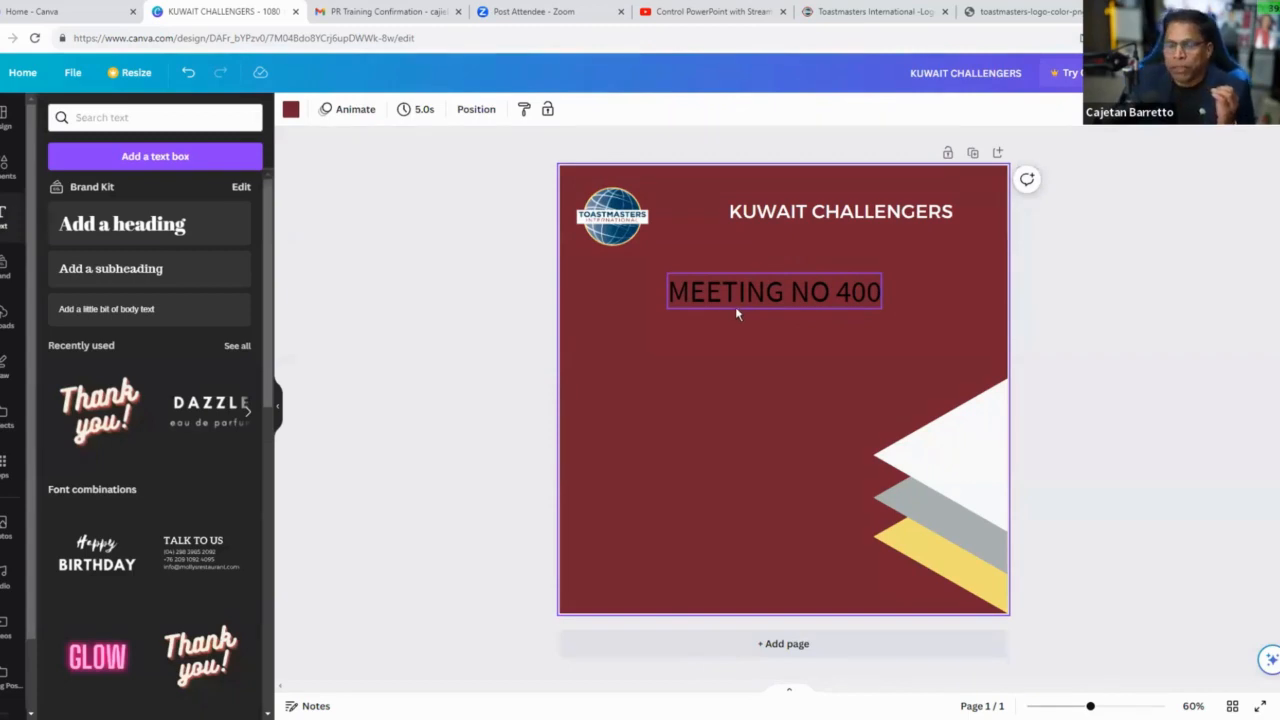
Step: Reposition the MEETING NO 400 subheading below the heading and change its text color to the yellow document color #f2df74
left_click_drag(736, 313, 683, 296)
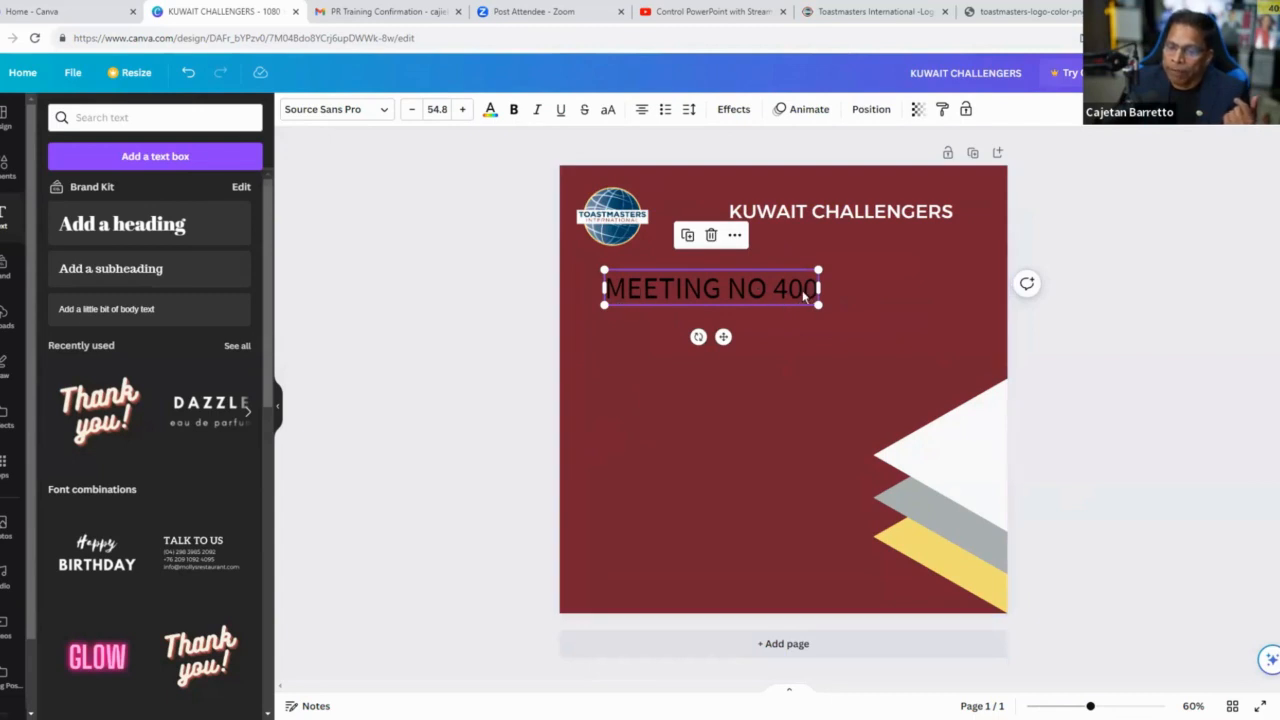
left_click_drag(680, 295, 710, 309)
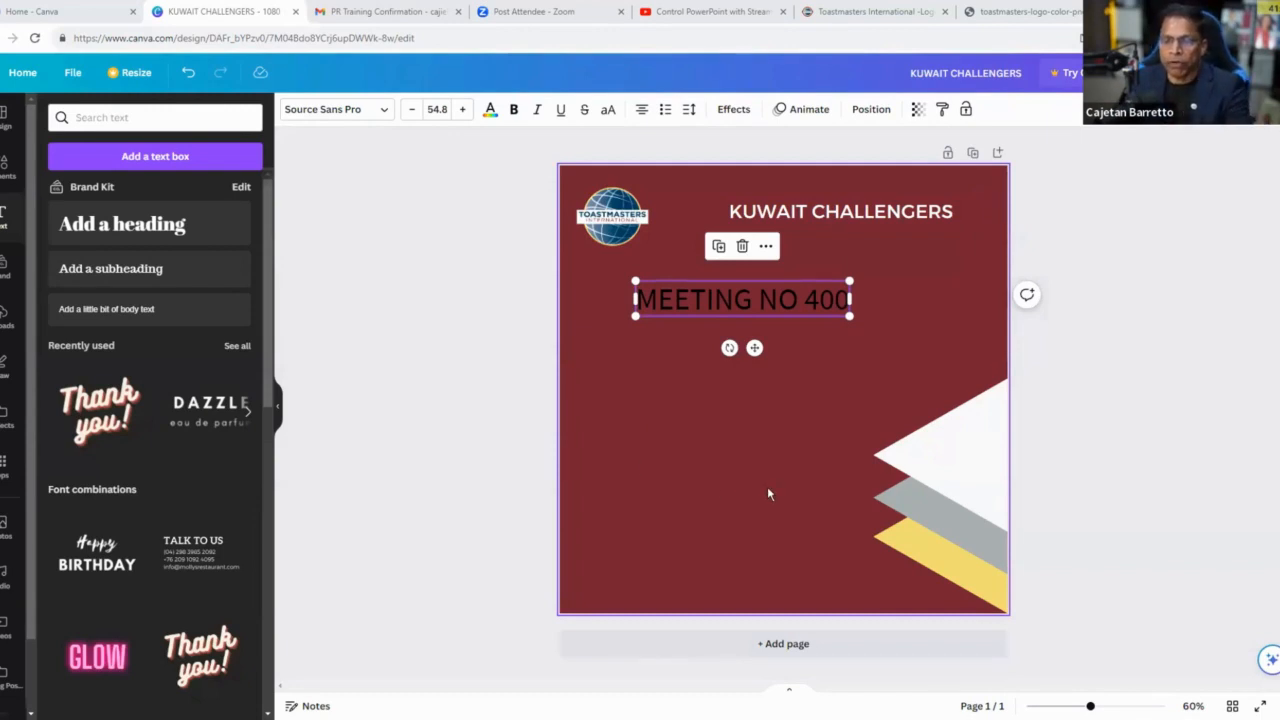
double_click(709, 310)
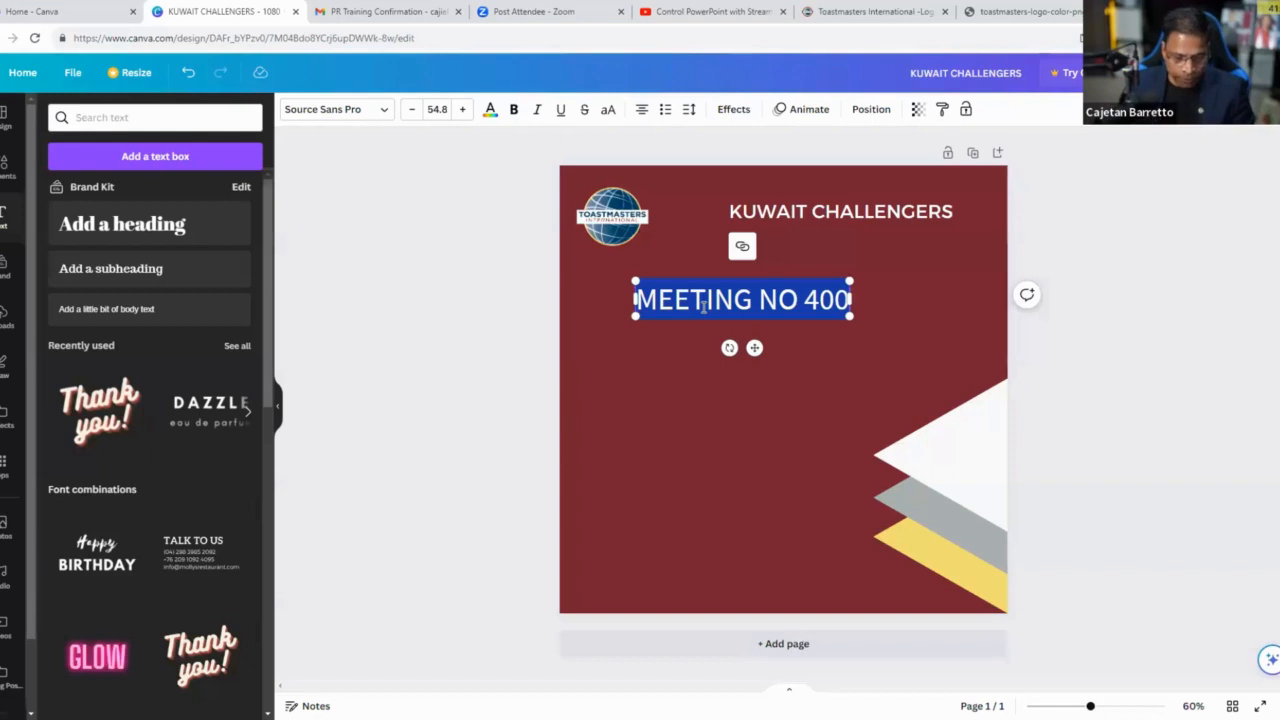
left_click(491, 112)
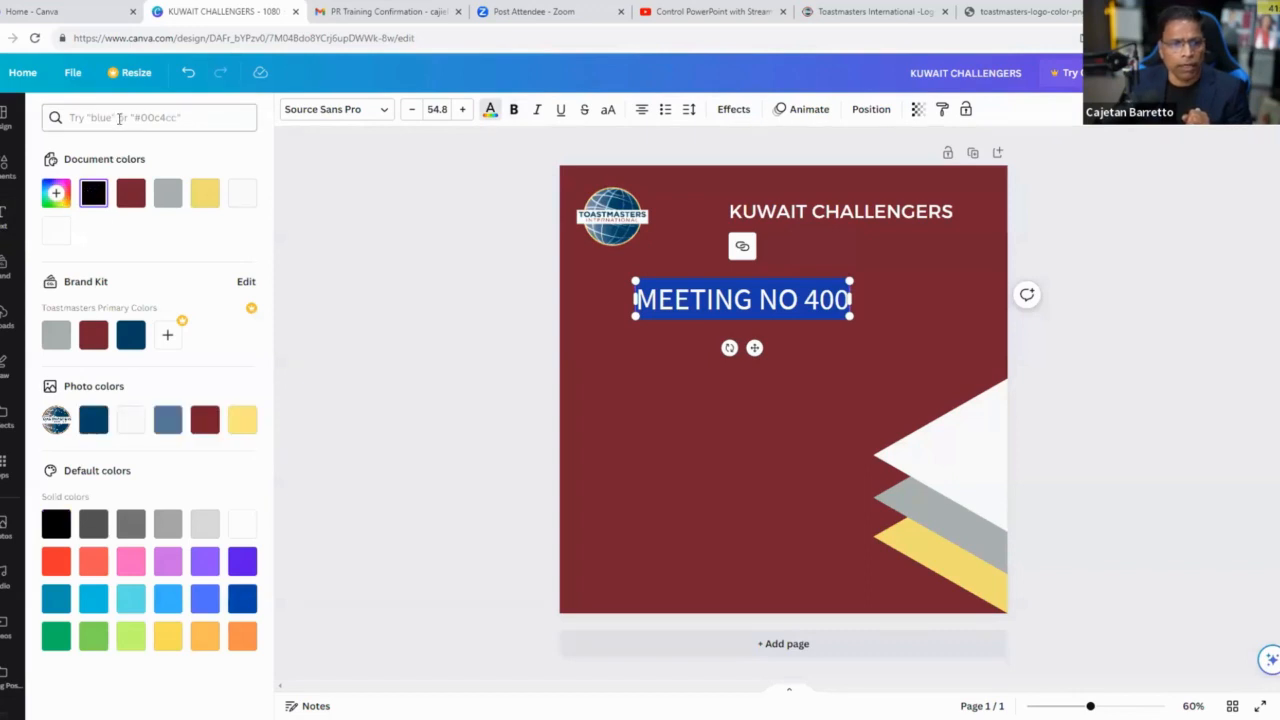
left_click(119, 118)
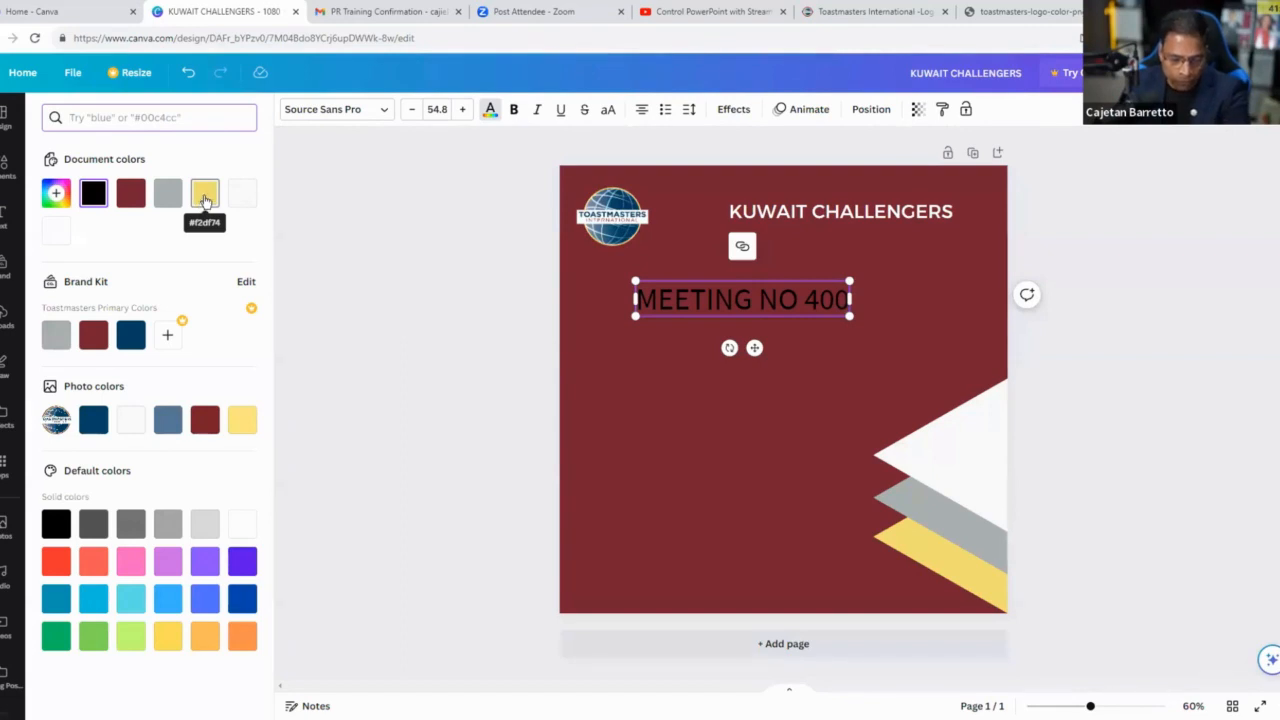
left_click(204, 199)
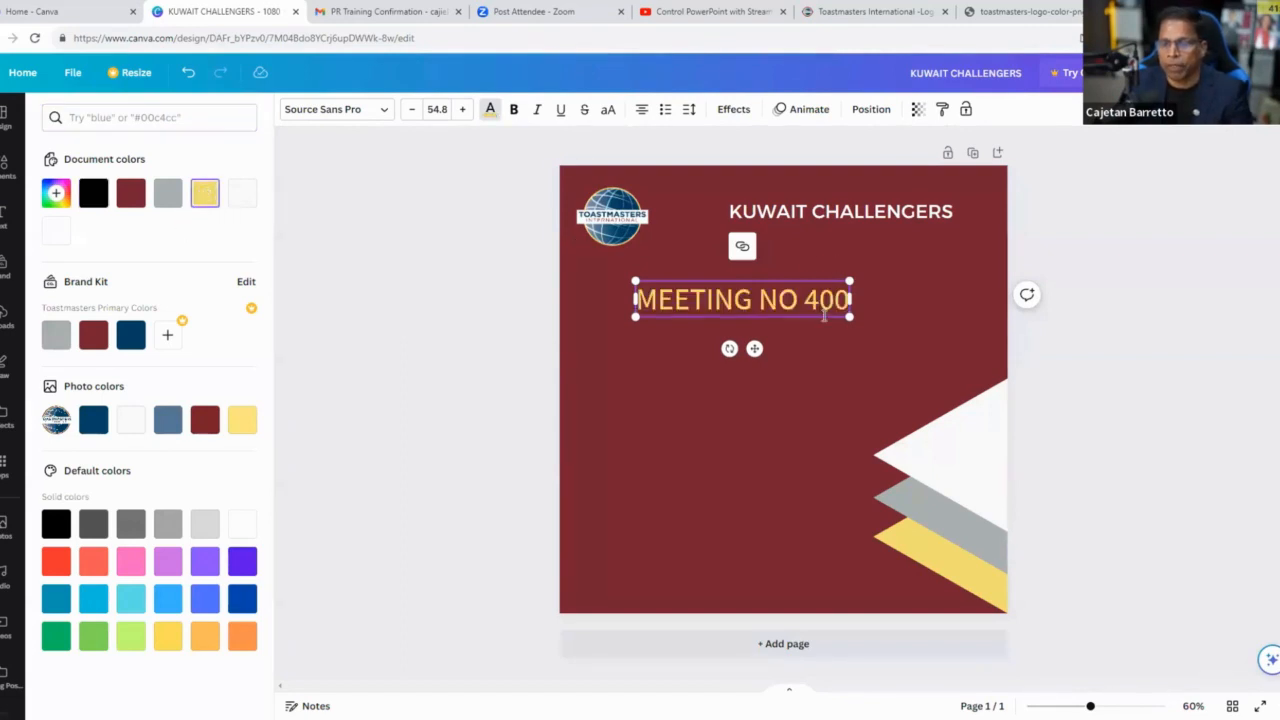
Step: Scale the MEETING NO 400 subheading down to a font size of about 30.9 and center it directly beneath the KUWAIT CHALLENGERS heading
left_click_drag(849, 316, 805, 309)
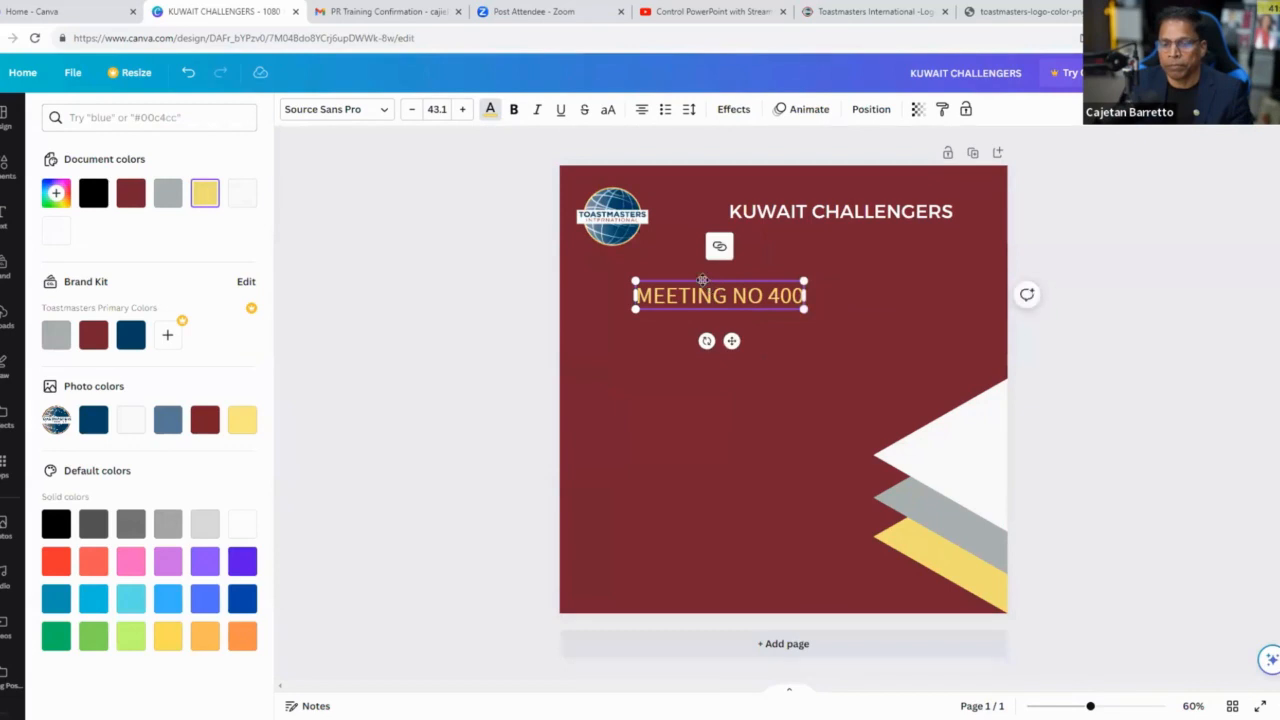
left_click_drag(703, 281, 788, 286)
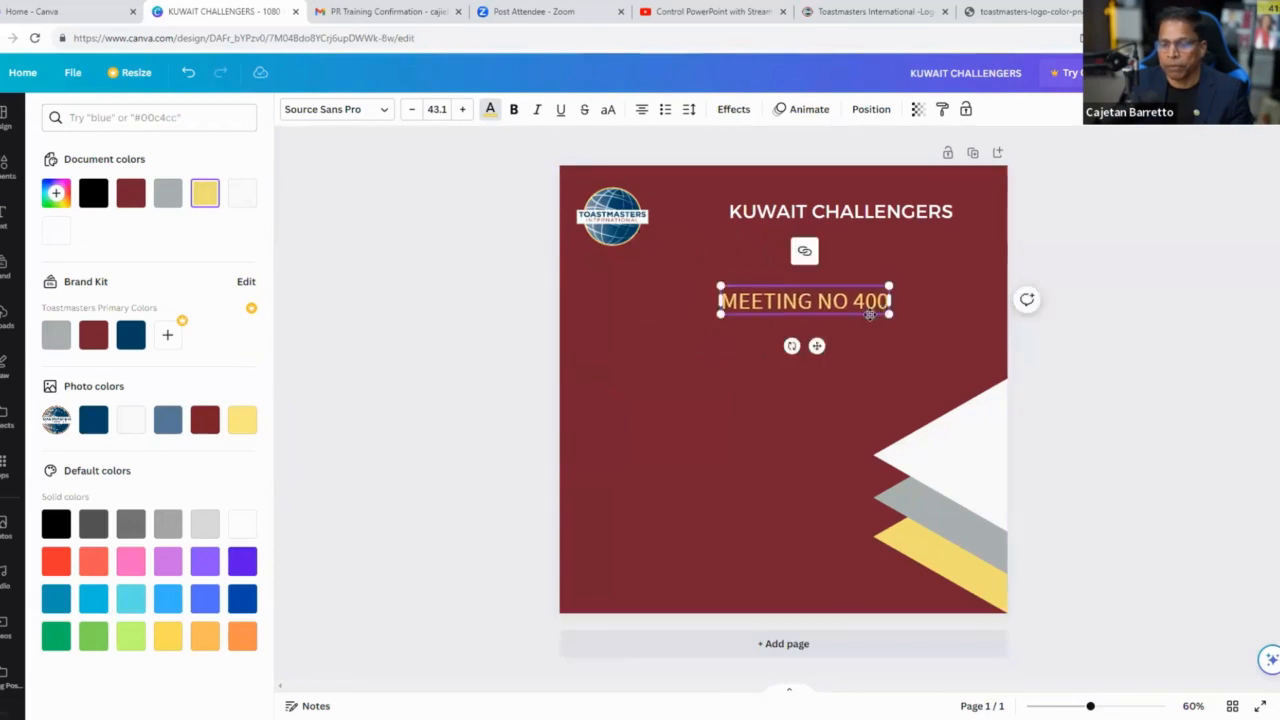
left_click_drag(870, 314, 843, 303)
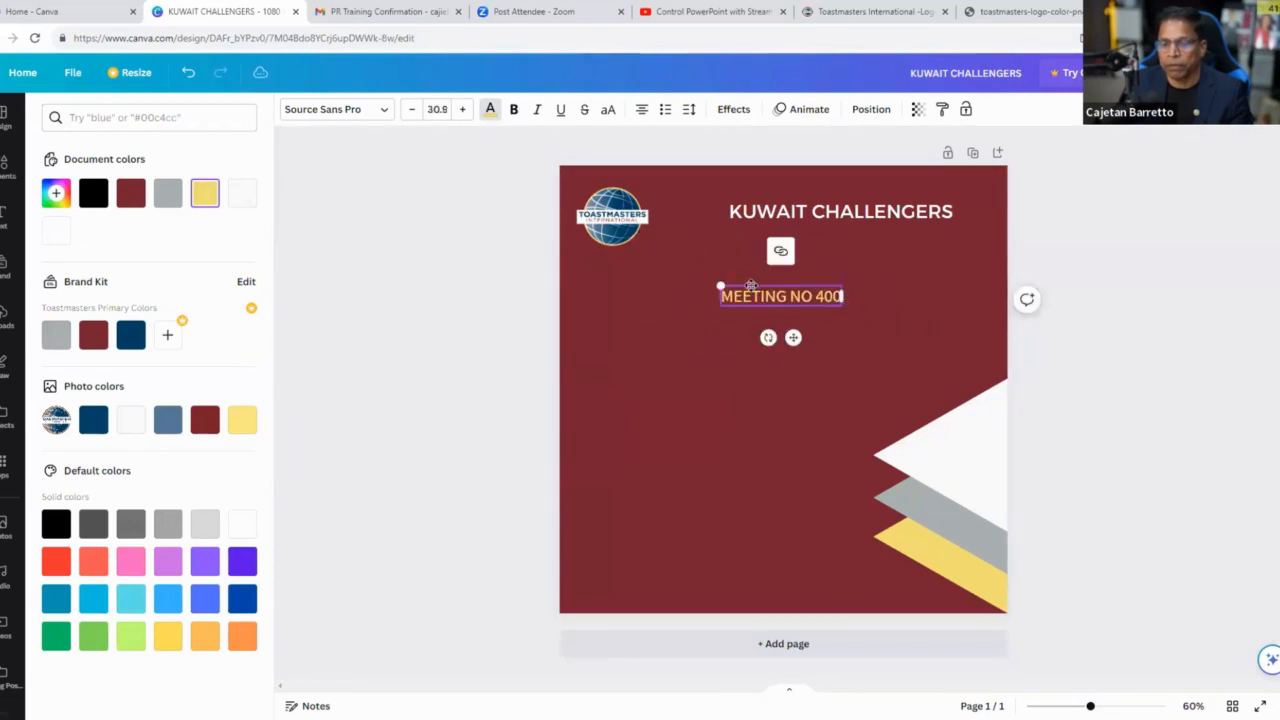
left_click_drag(752, 293, 800, 250)
left_click(720, 320)
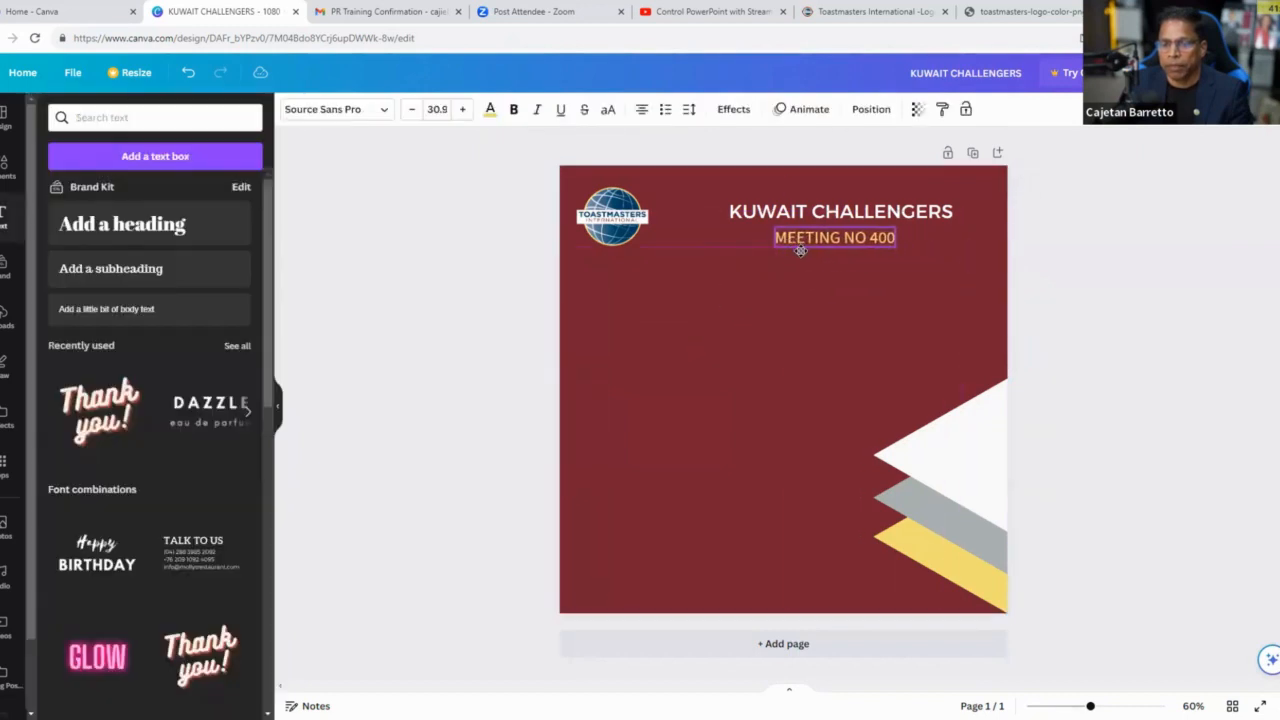
left_click(743, 399)
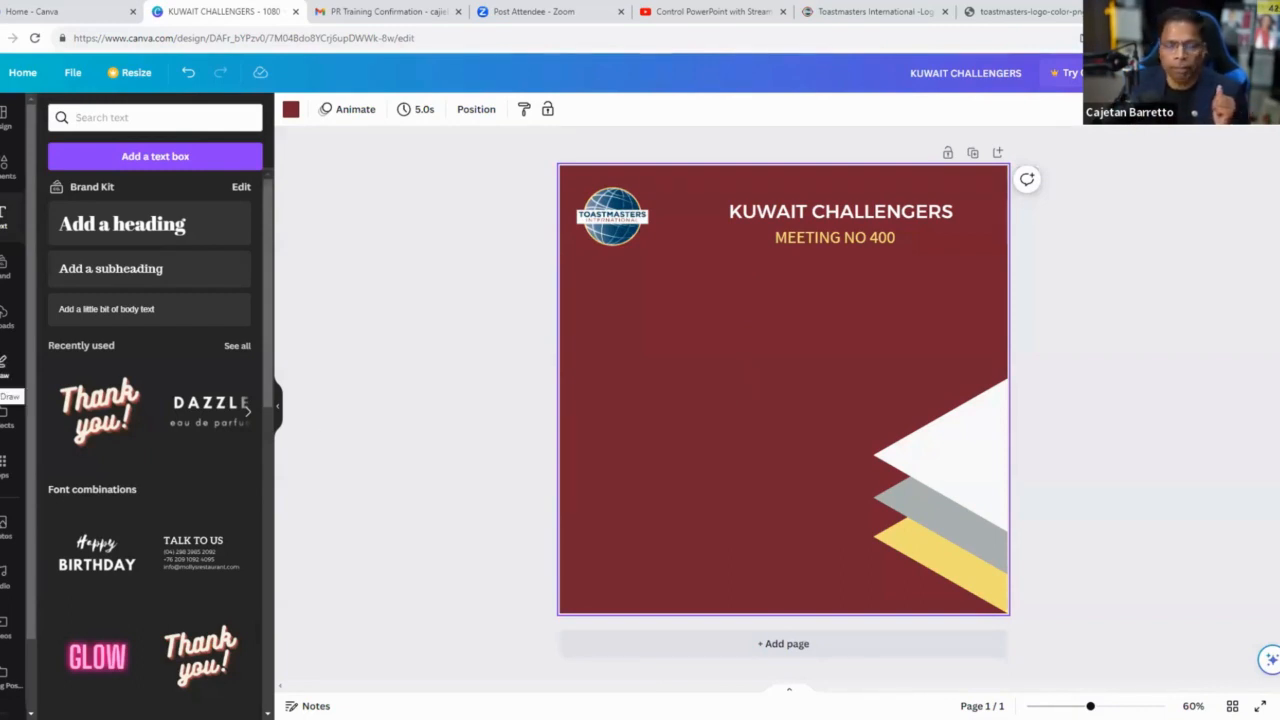
Step: Try the uploaded portrait of the woman in a black blazer at reduced size on the flyer's left side, and delete it
left_click(8, 322)
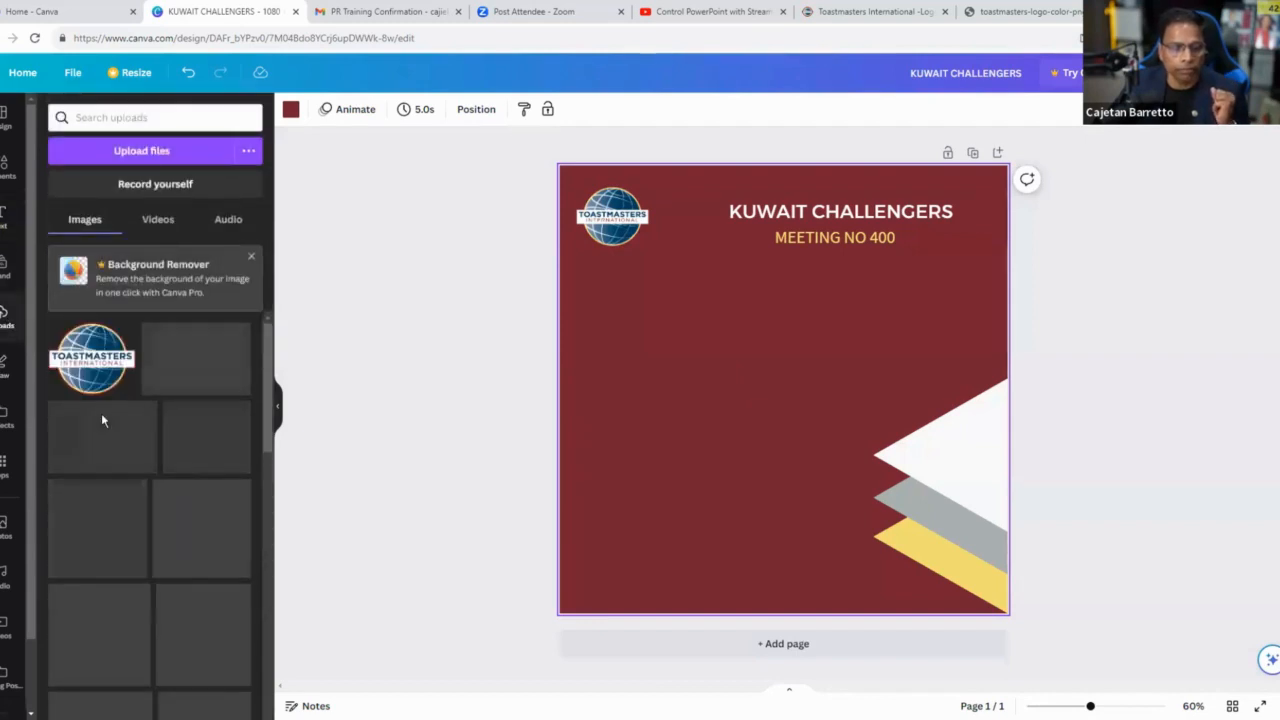
scroll(100, 420, "down", 10)
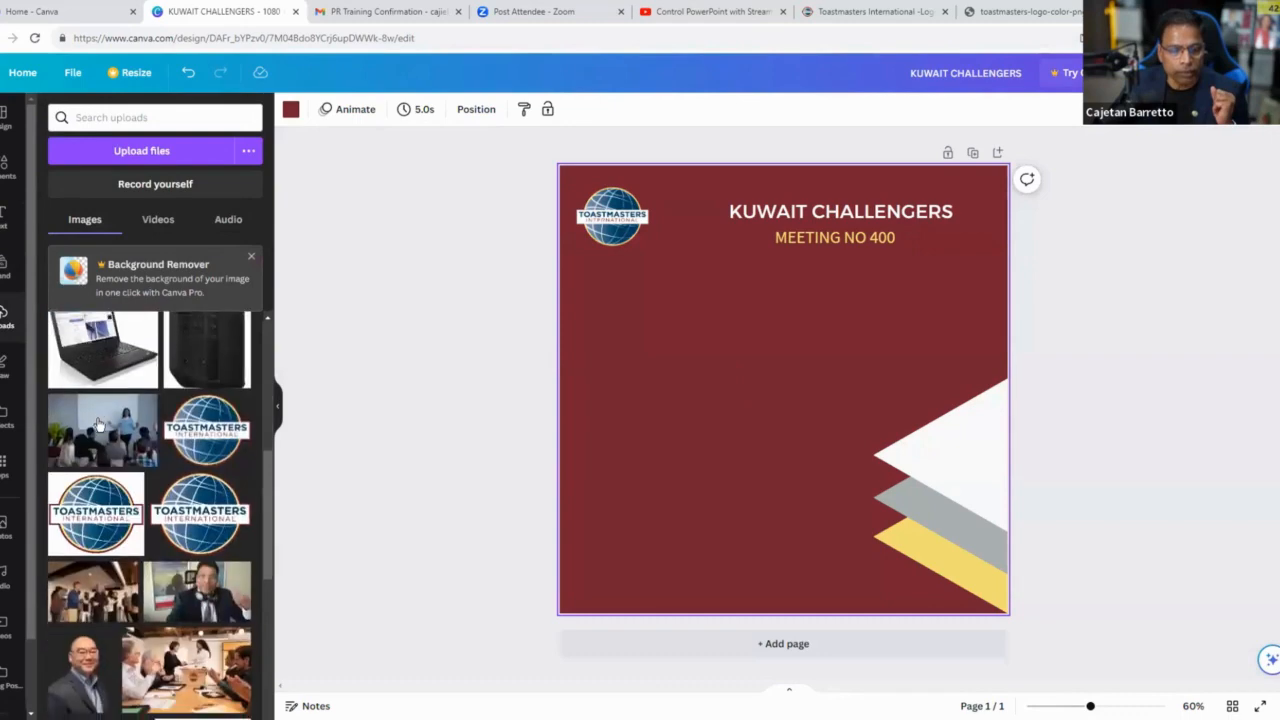
scroll(99, 425, "down", 8)
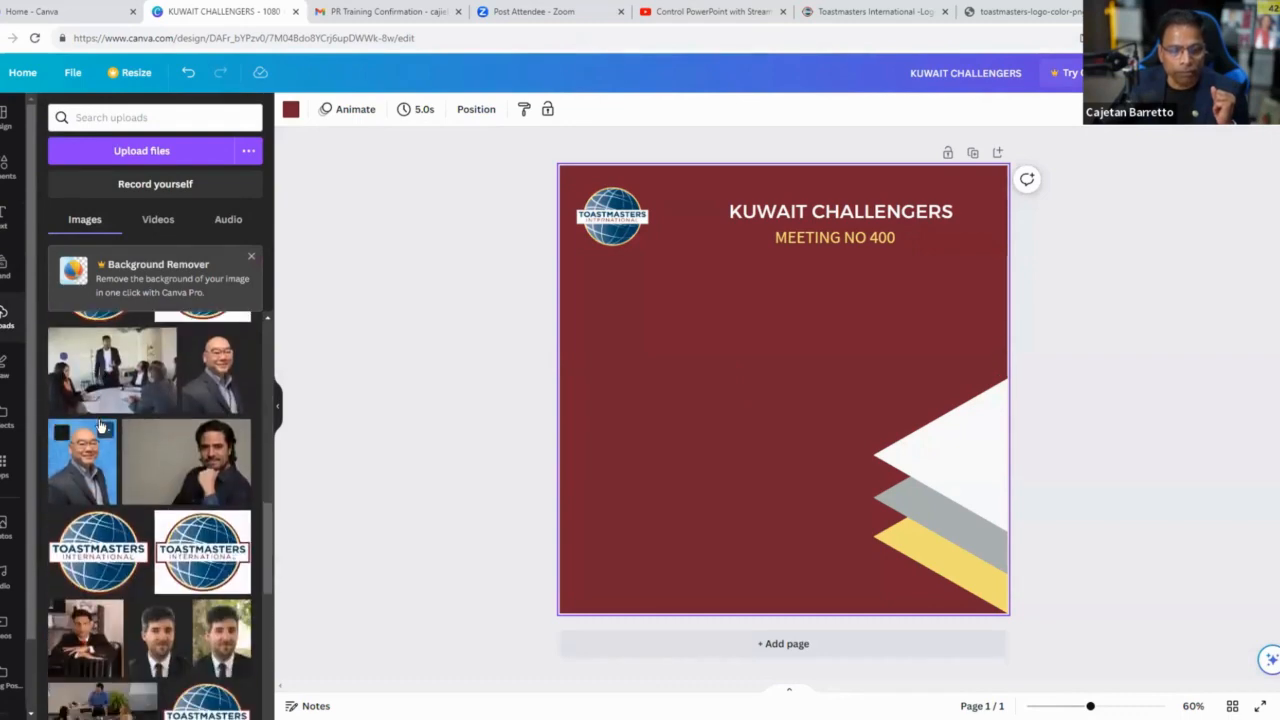
scroll(99, 425, "down", 8)
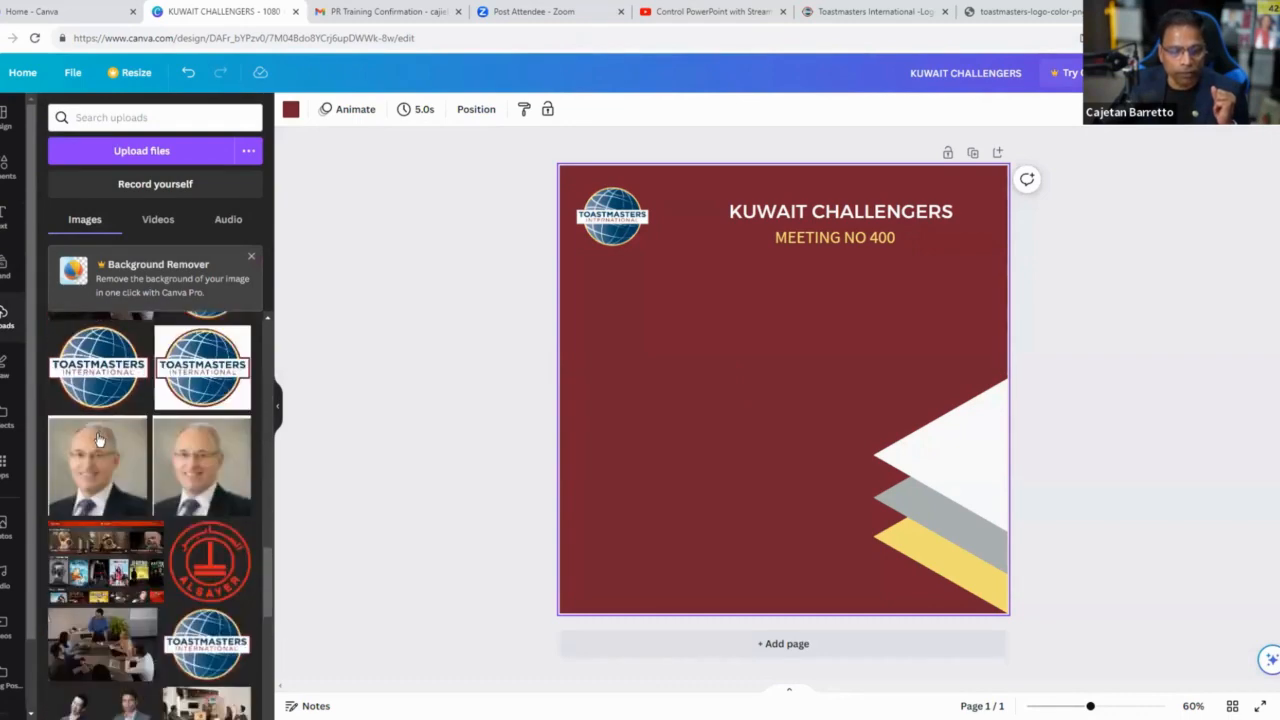
scroll(99, 440, "down", 5)
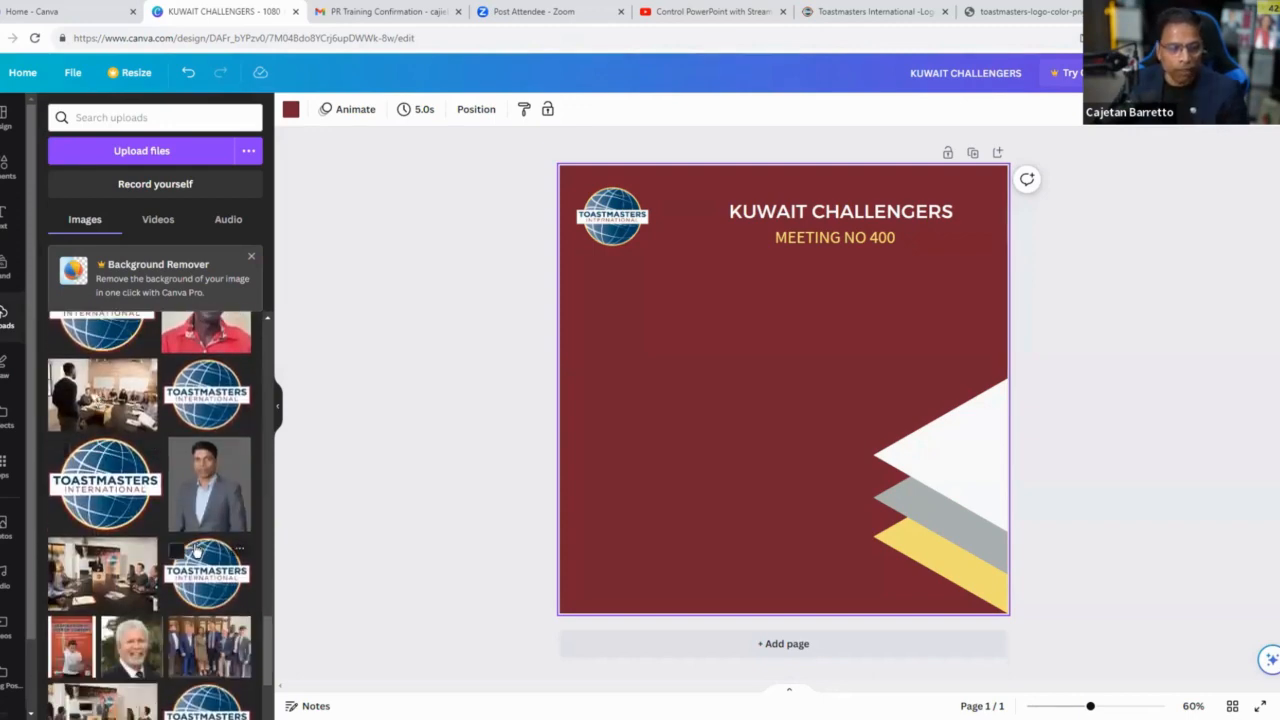
scroll(197, 550, "down", 3)
left_click(90, 548)
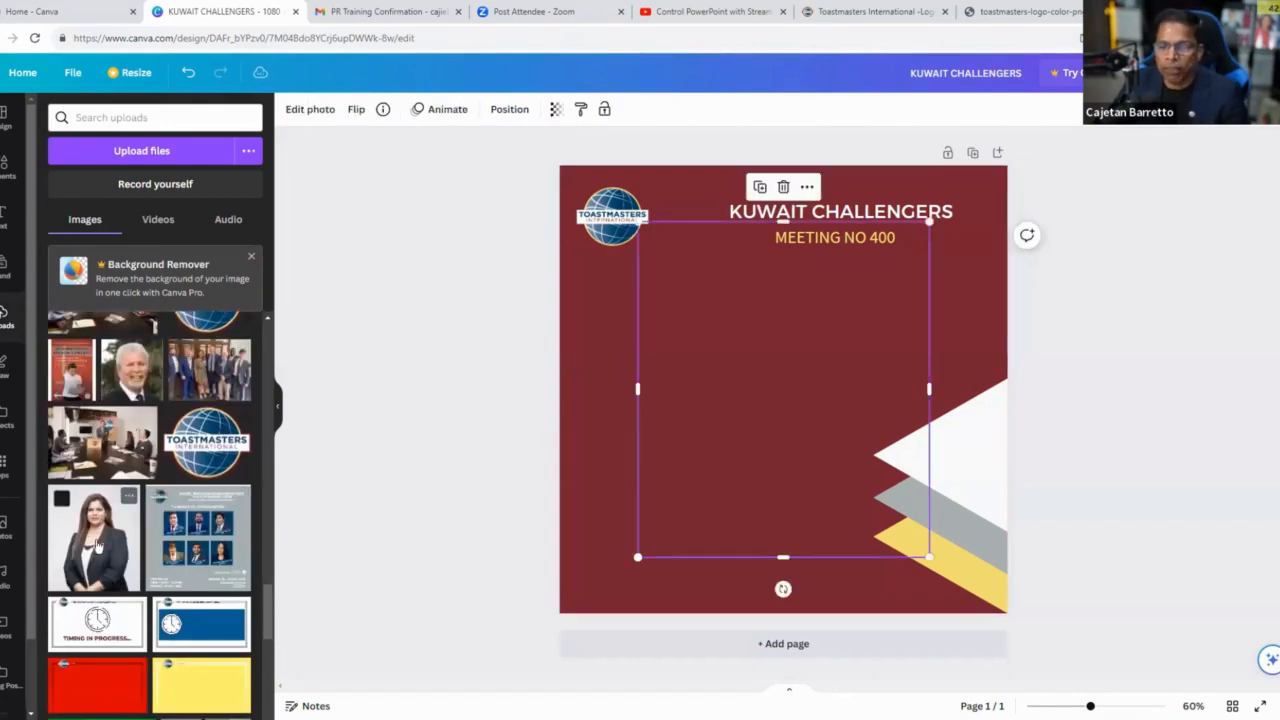
left_click_drag(930, 222, 840, 323)
left_click_drag(717, 447, 664, 419)
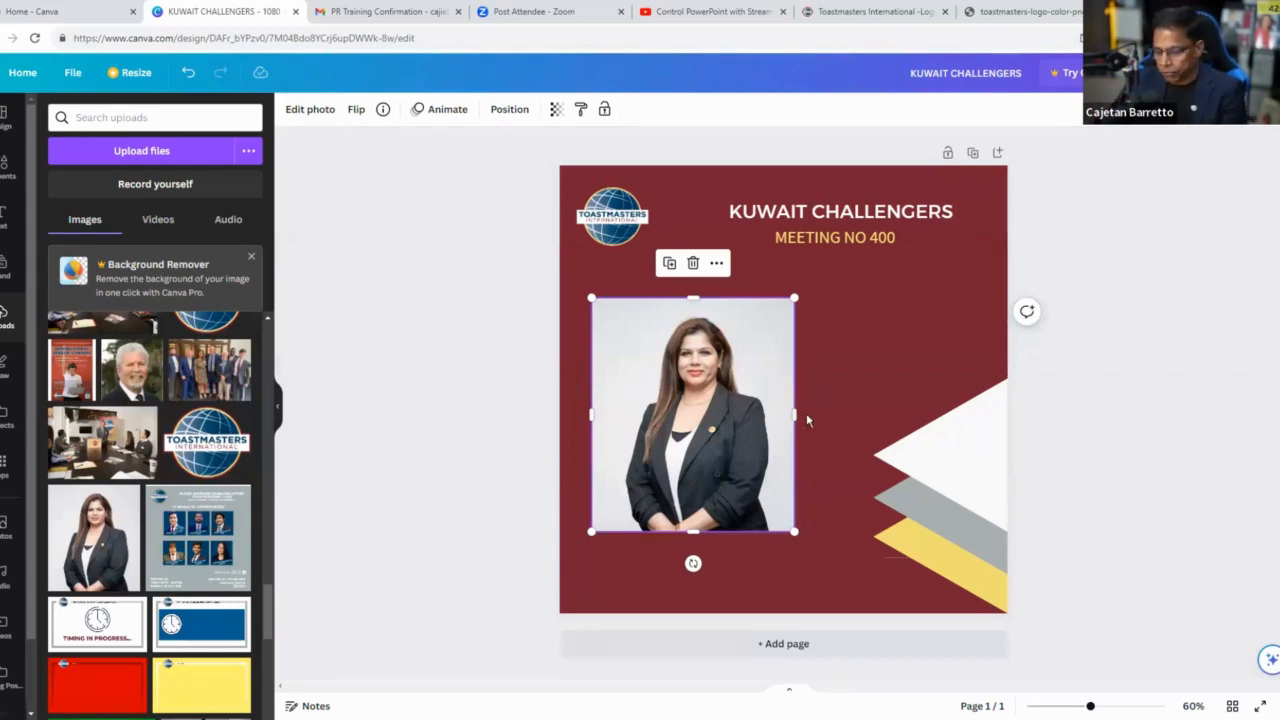
key("Delete")
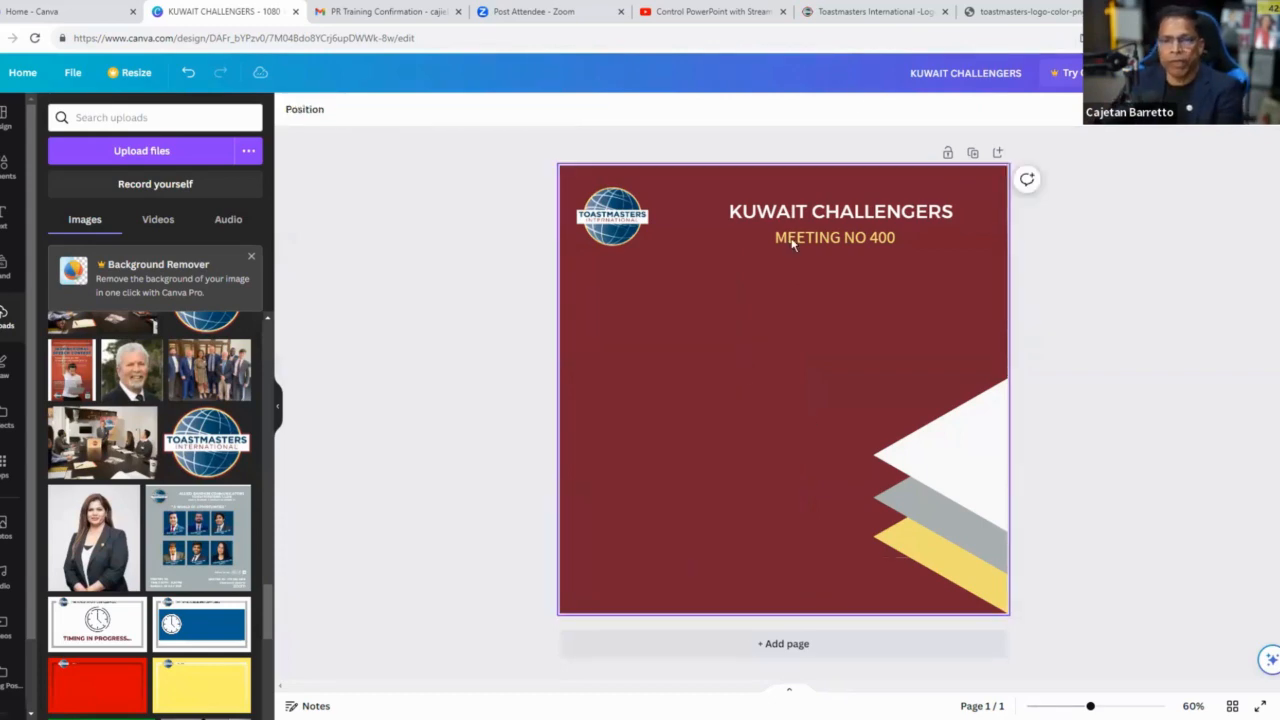
Step: Switch to the Toastmasters website and open the Professional Images collection through the Brand Portal's Leveraging the Brand page
left_click(907, 12)
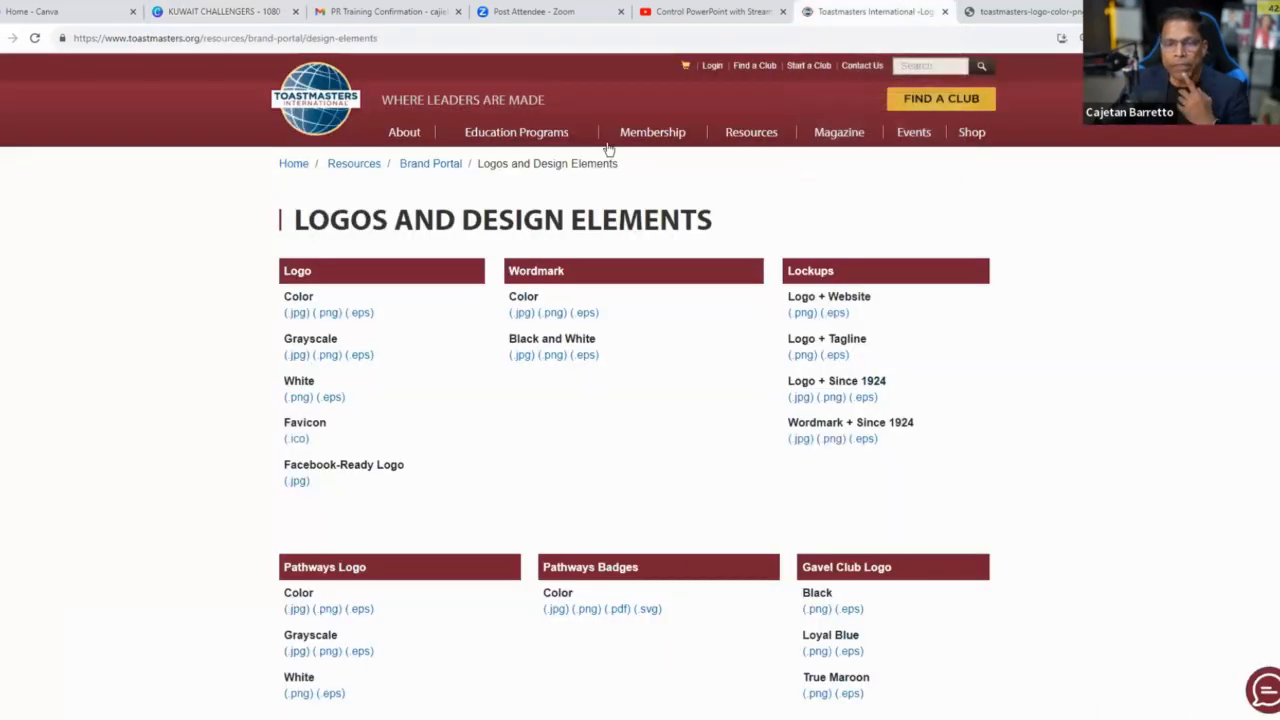
left_click(445, 167)
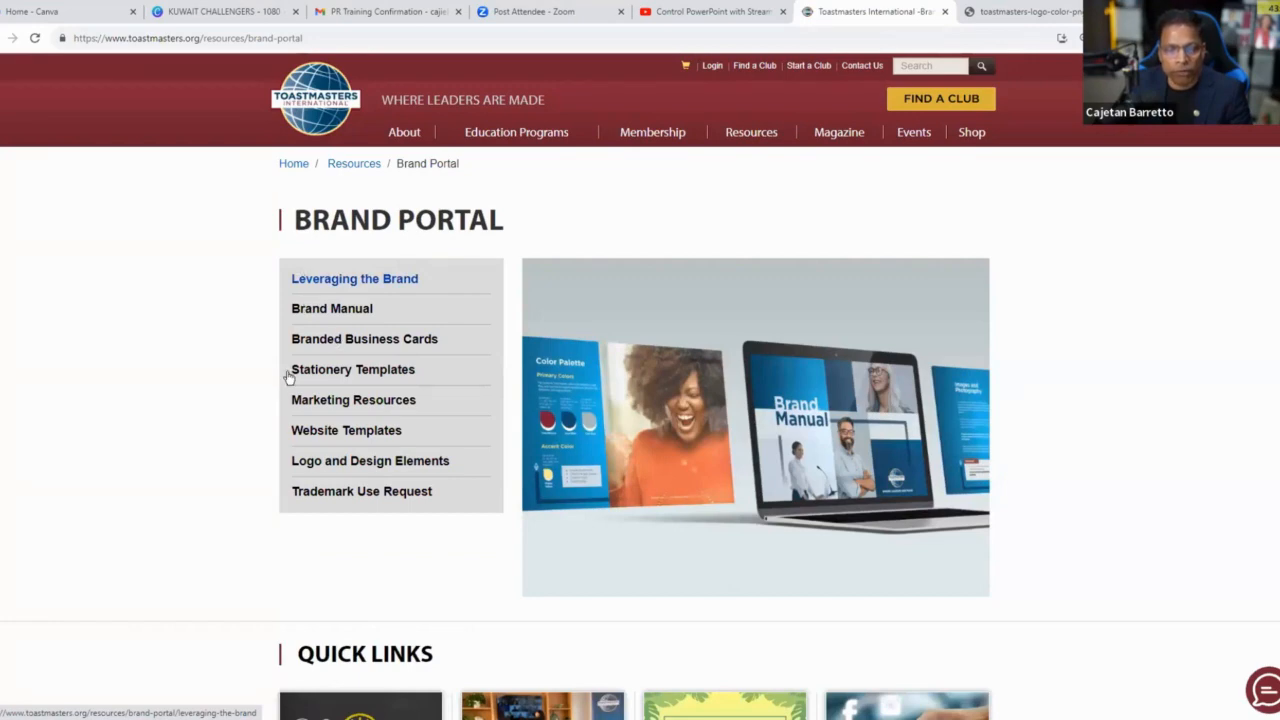
left_click(360, 284)
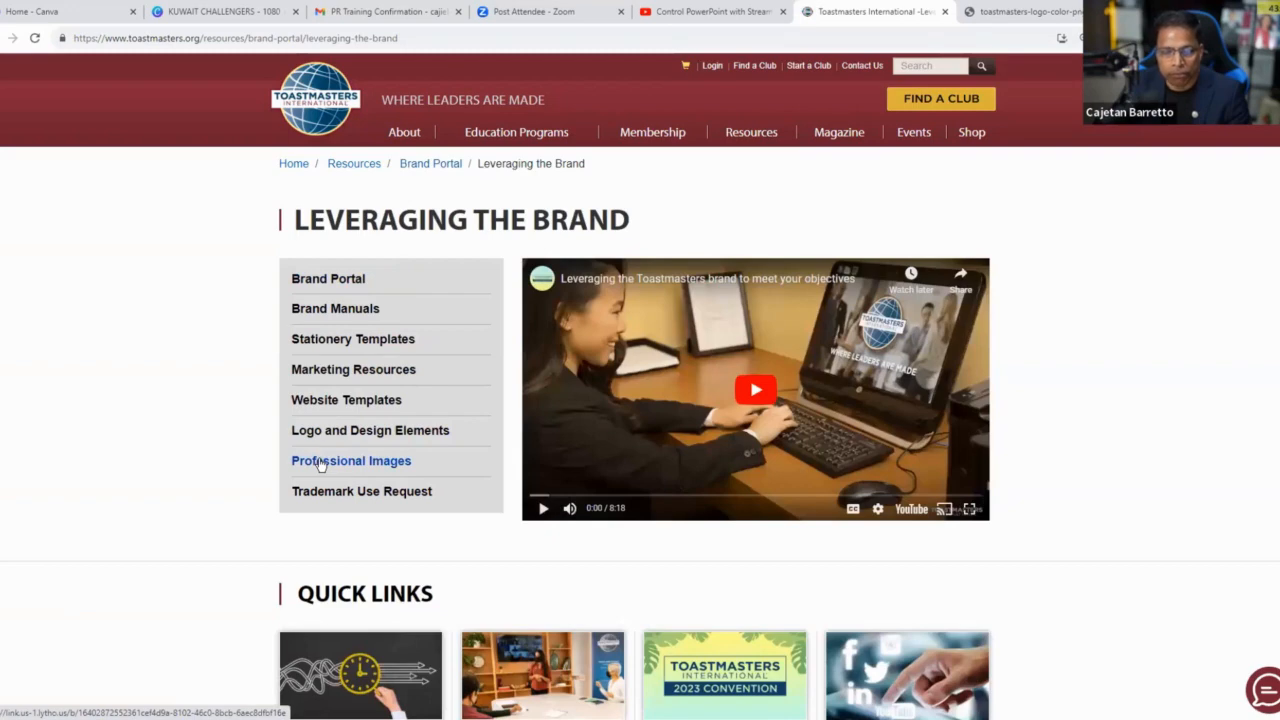
left_click(320, 463)
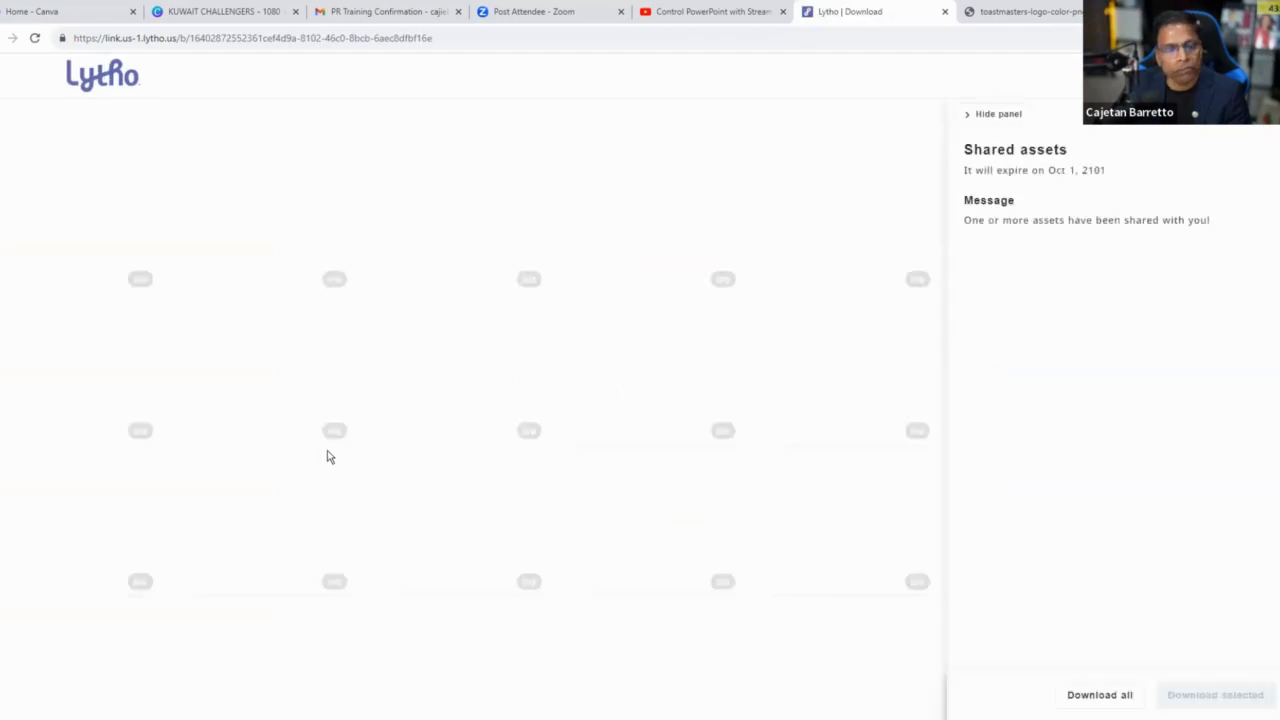
Step: Find the 2019-LASTUDIO-8 photo of a speaker at a meeting table, open it full size and copy the image
scroll(355, 340, "down", 2)
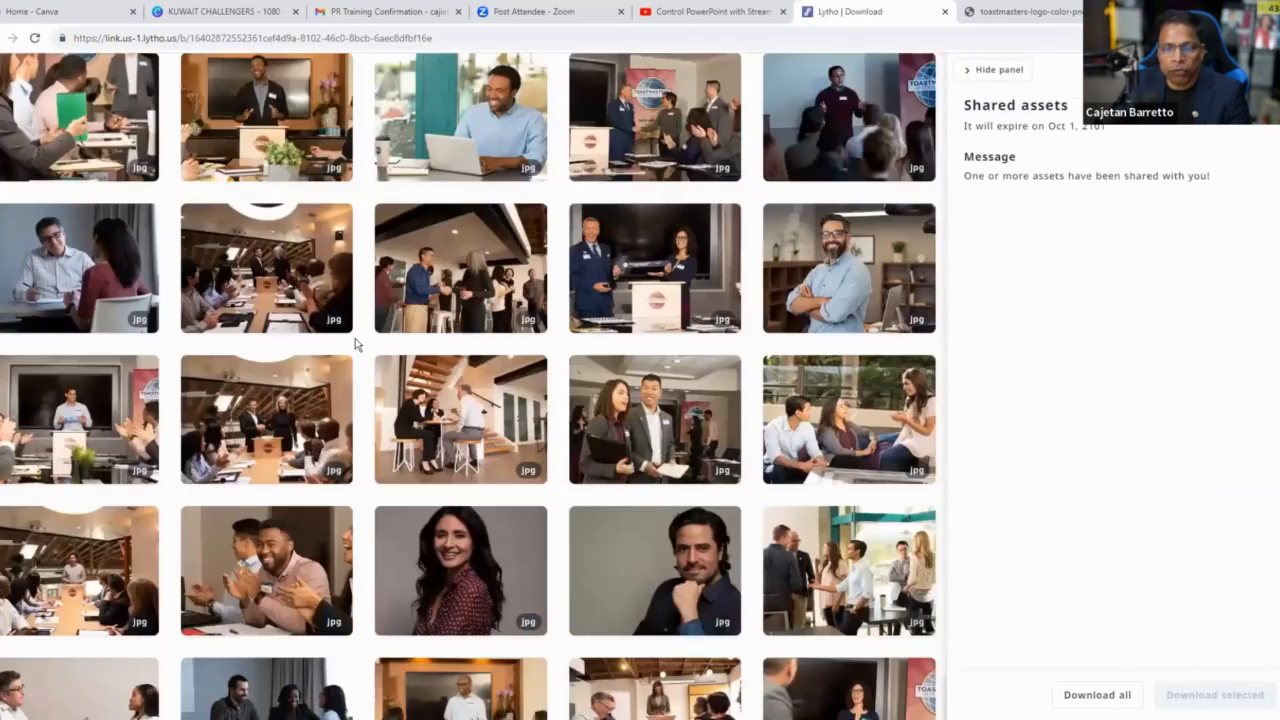
scroll(355, 345, "down", 3)
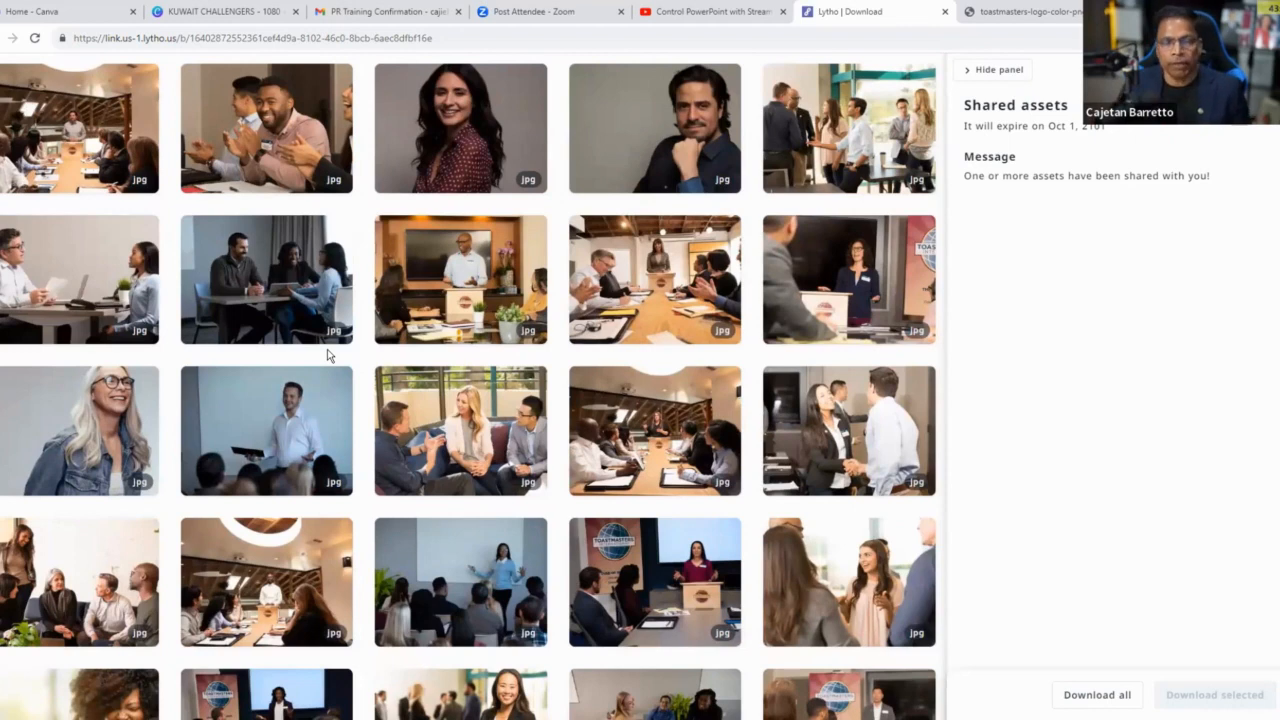
scroll(255, 470, "down", 2)
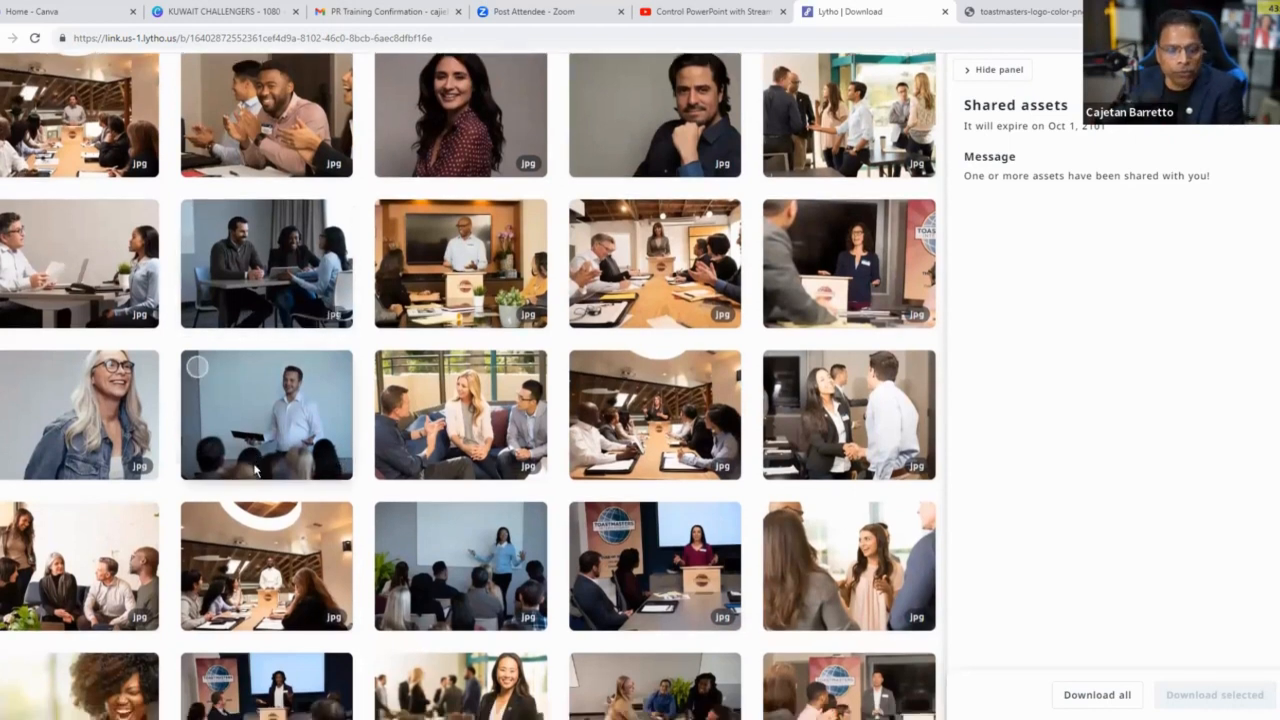
scroll(255, 470, "down", 3)
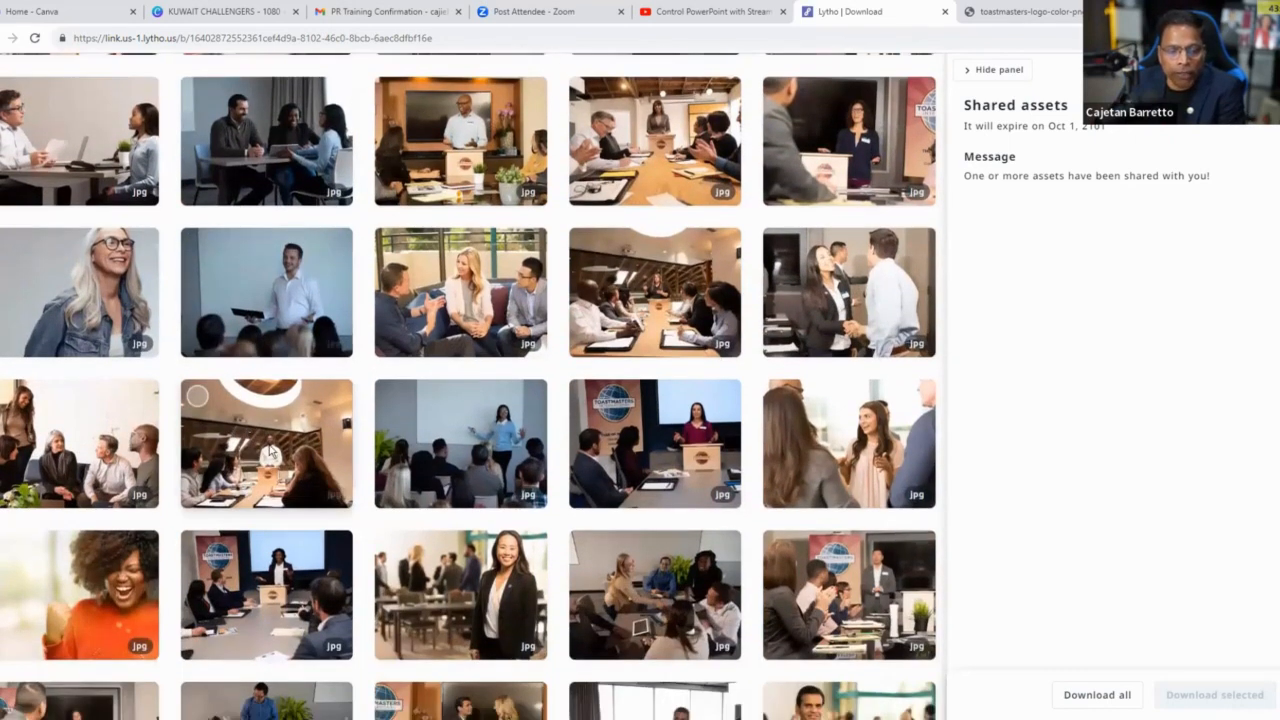
left_click(268, 452)
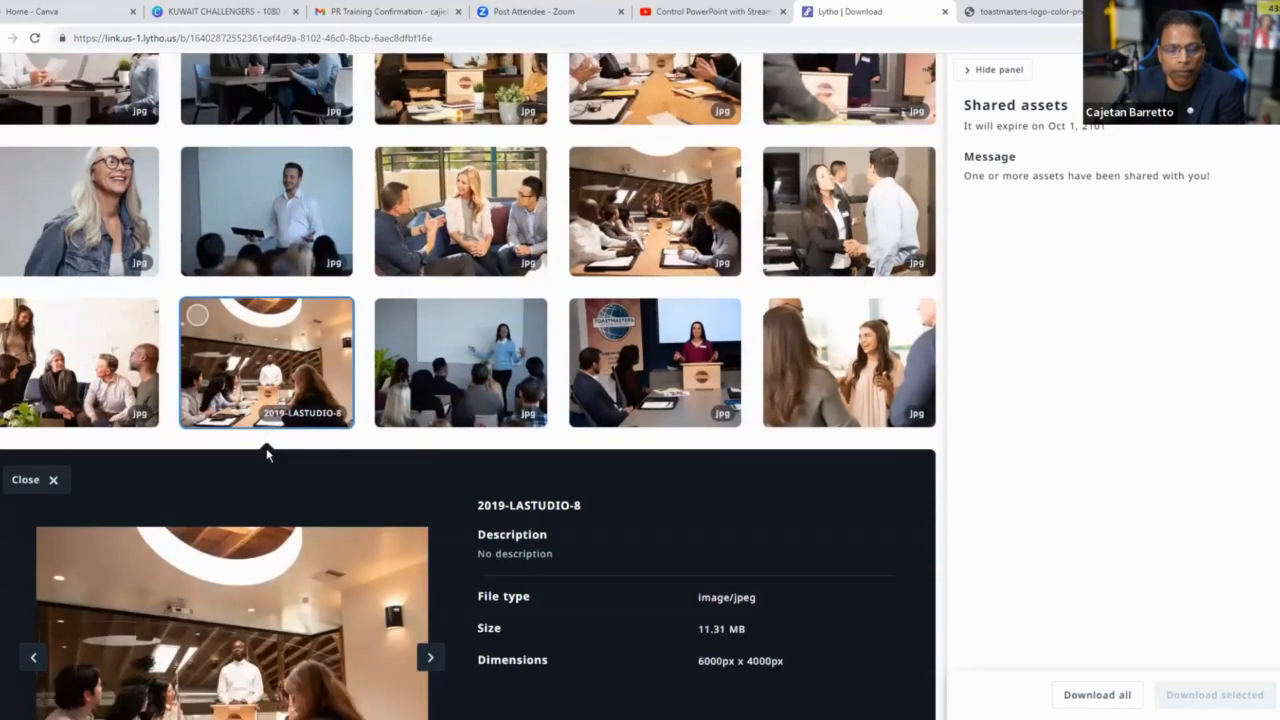
left_click(415, 400)
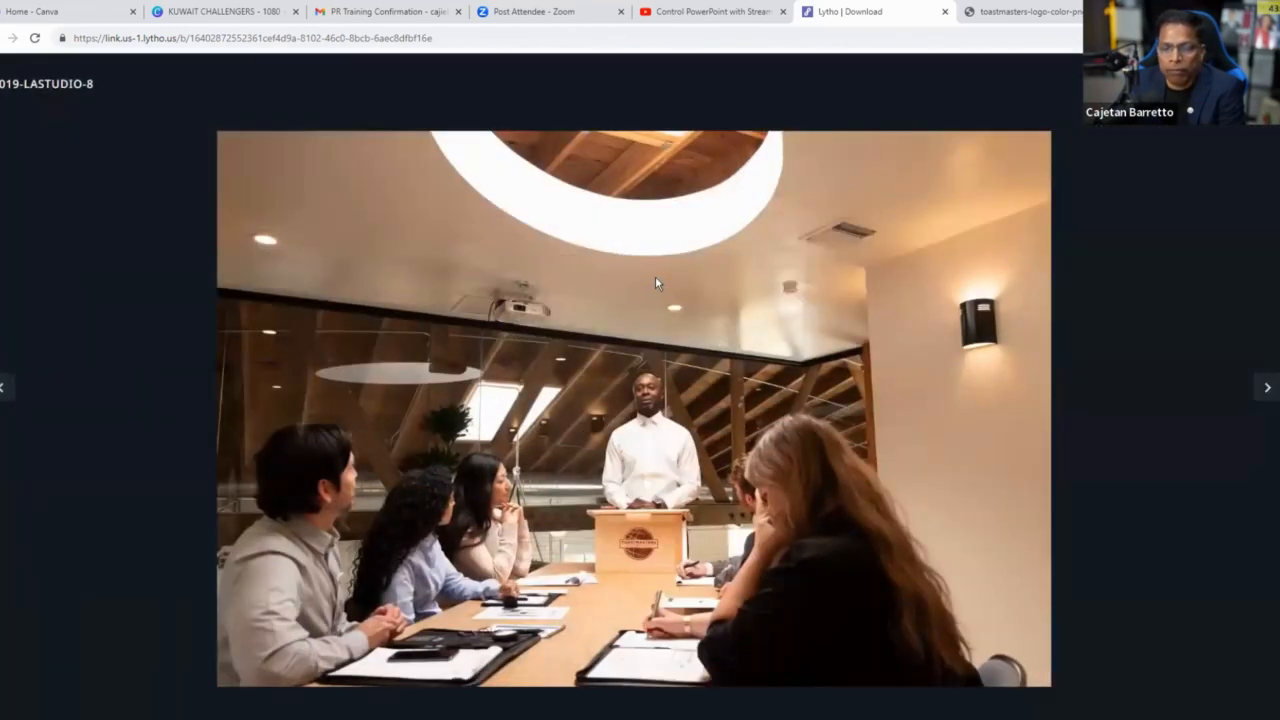
right_click(655, 276)
left_click(690, 322)
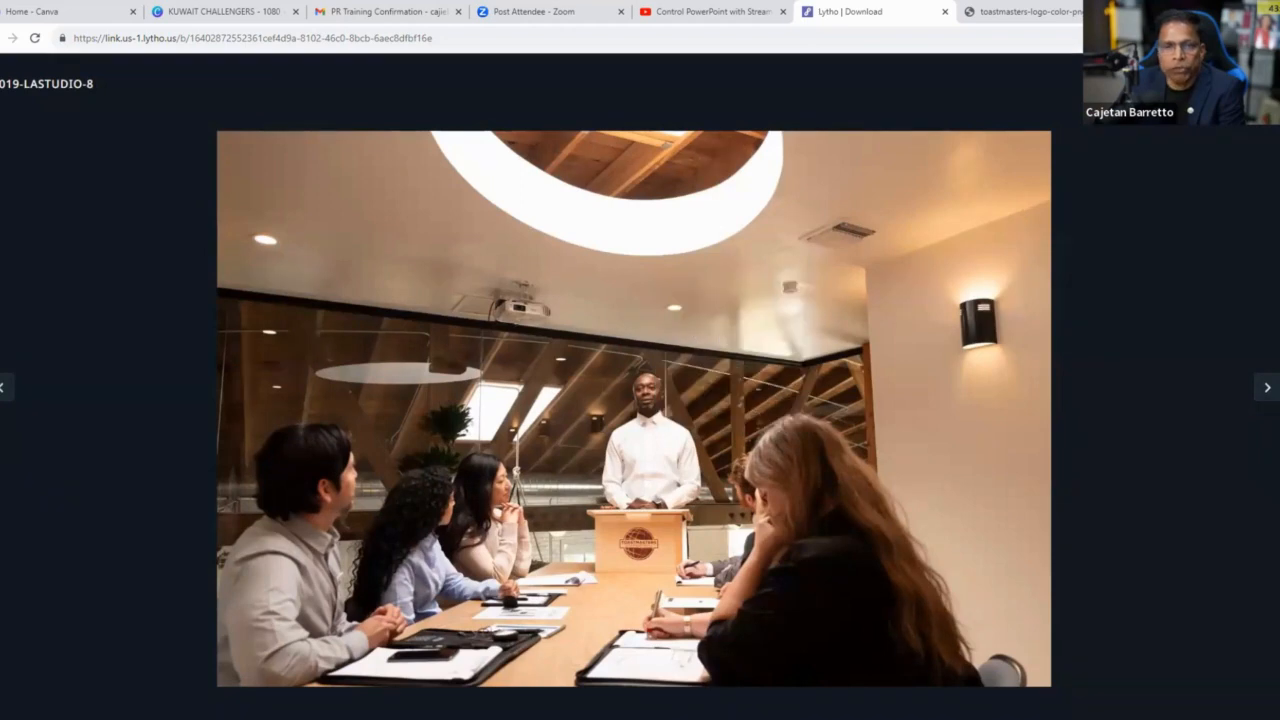
Step: Switch back to the Canva flyer, paste the meeting photo, scale it down and place it against the page's right edge below the subheading
left_click(186, 11)
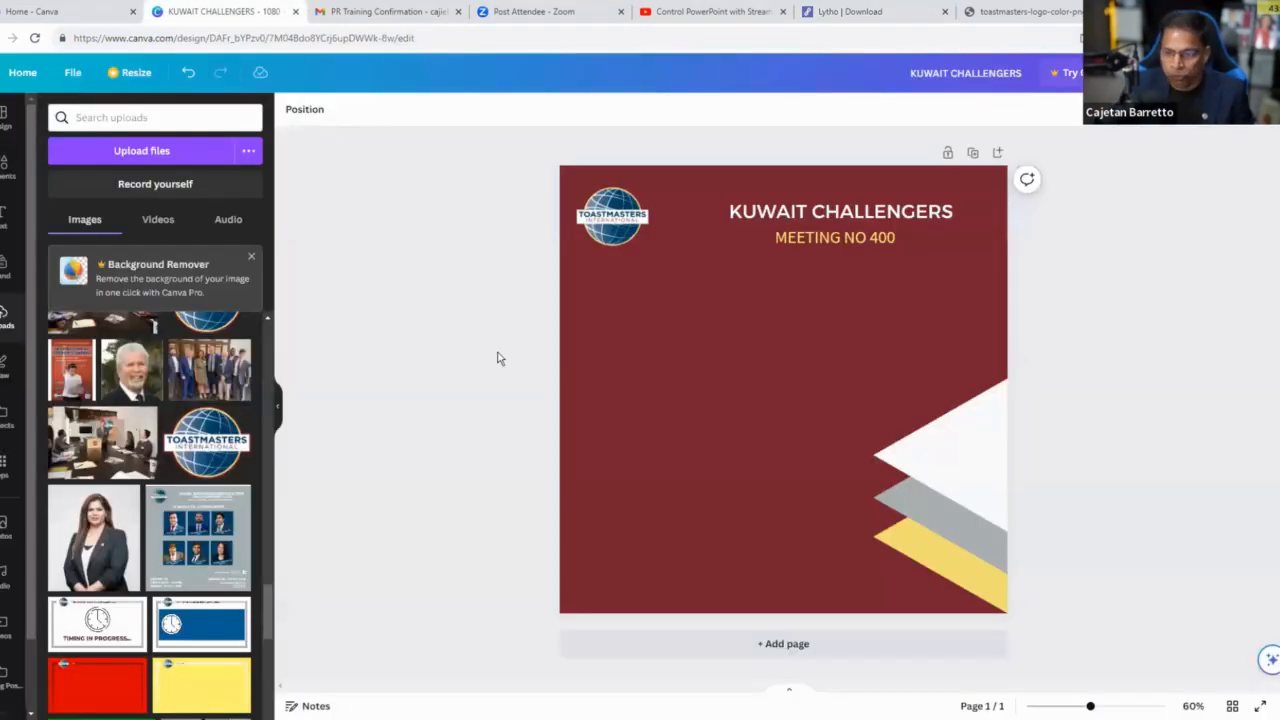
key("ctrl+v")
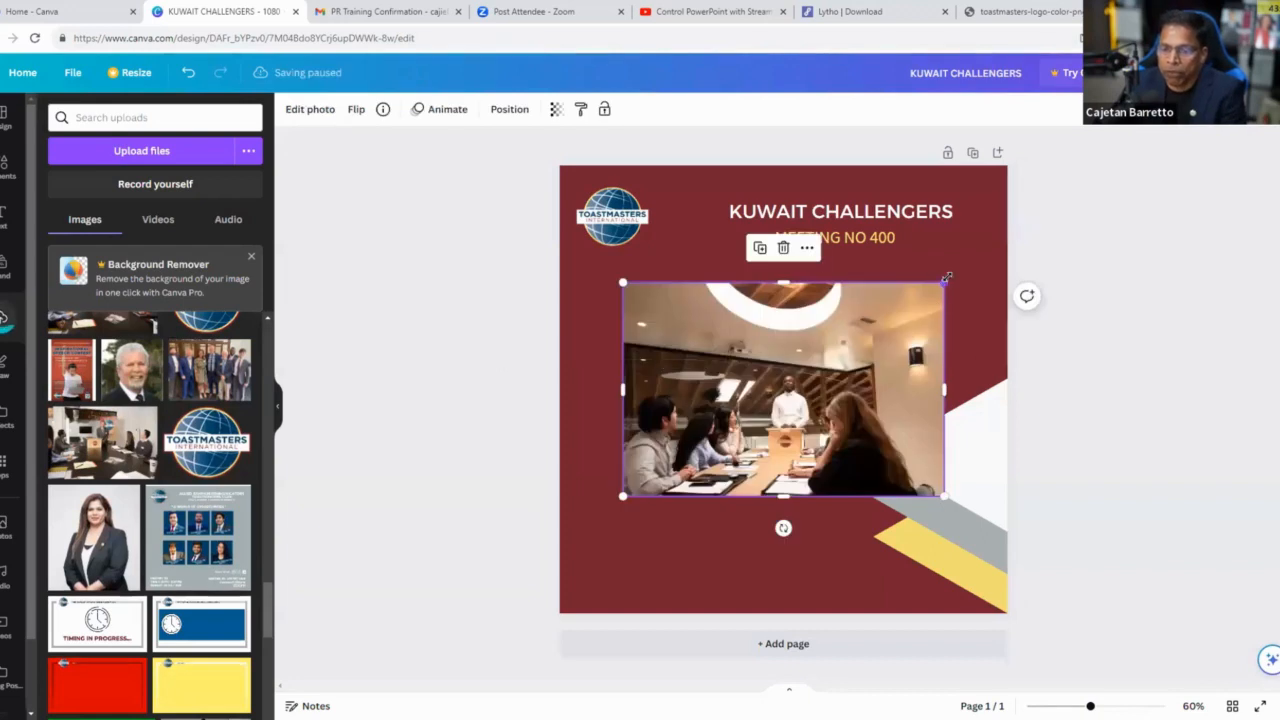
left_click_drag(910, 306, 909, 306)
left_click_drag(820, 400, 773, 397)
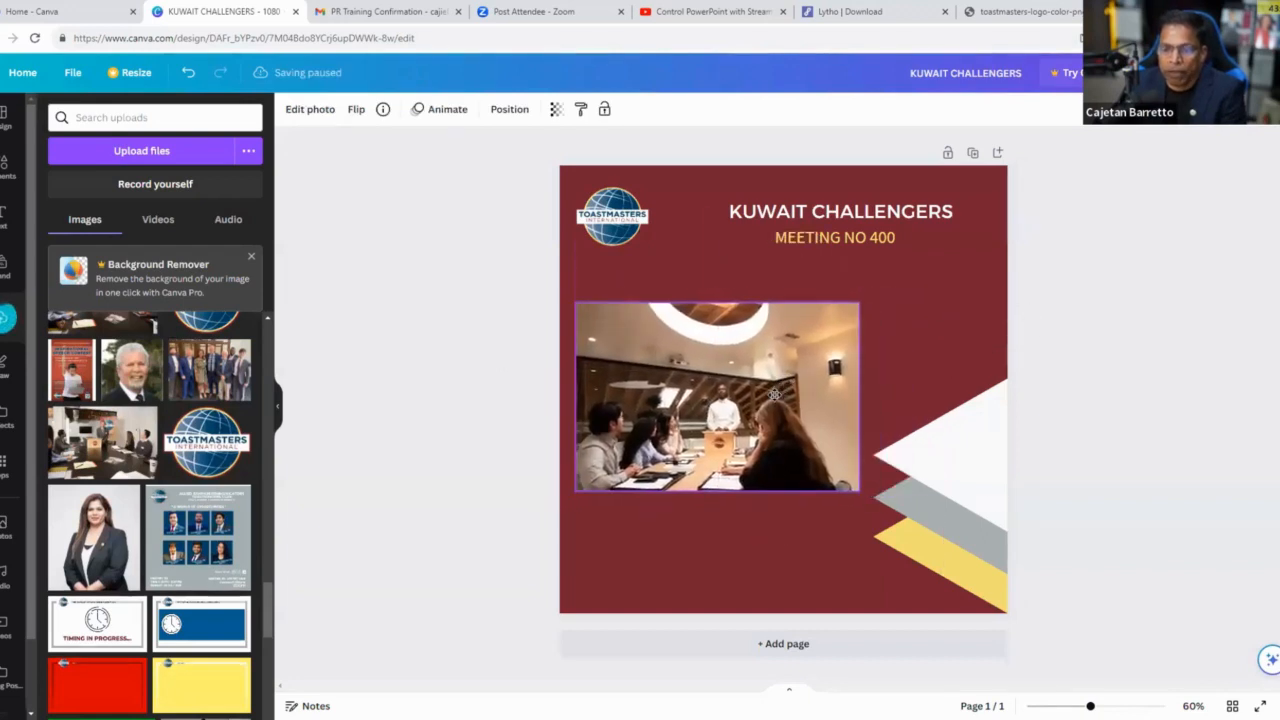
left_click(924, 364)
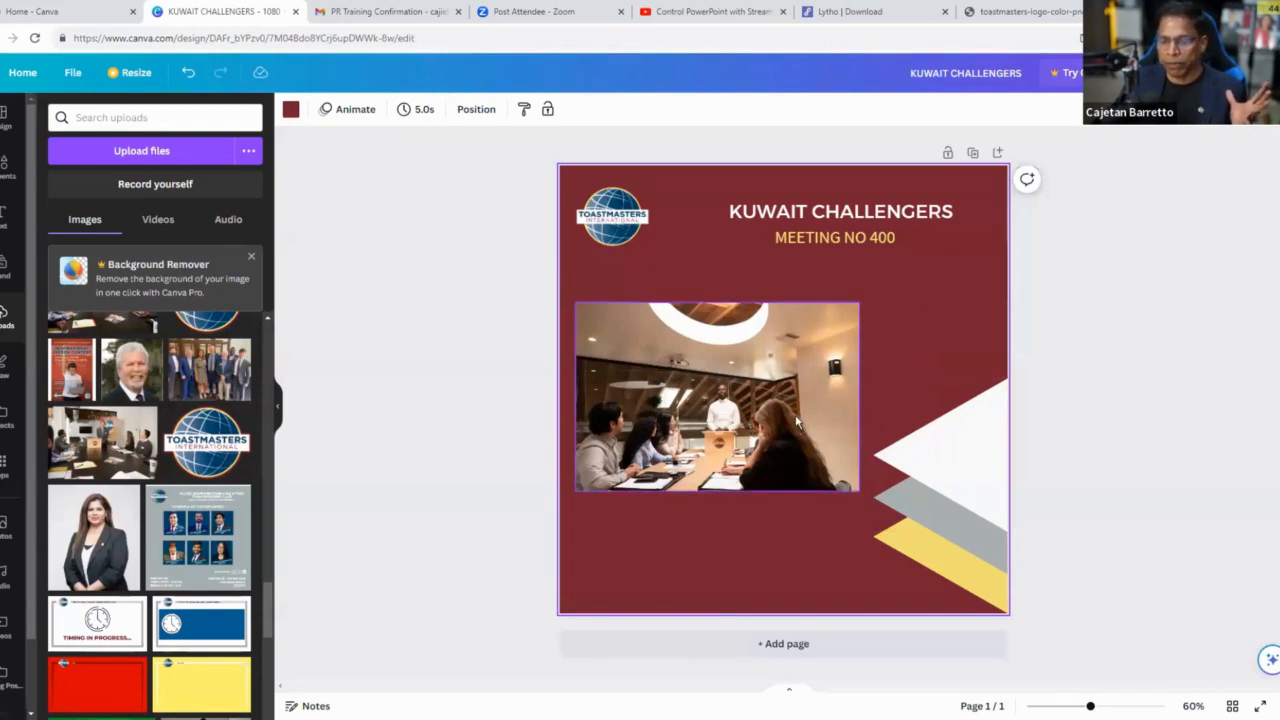
left_click_drag(790, 402, 931, 358)
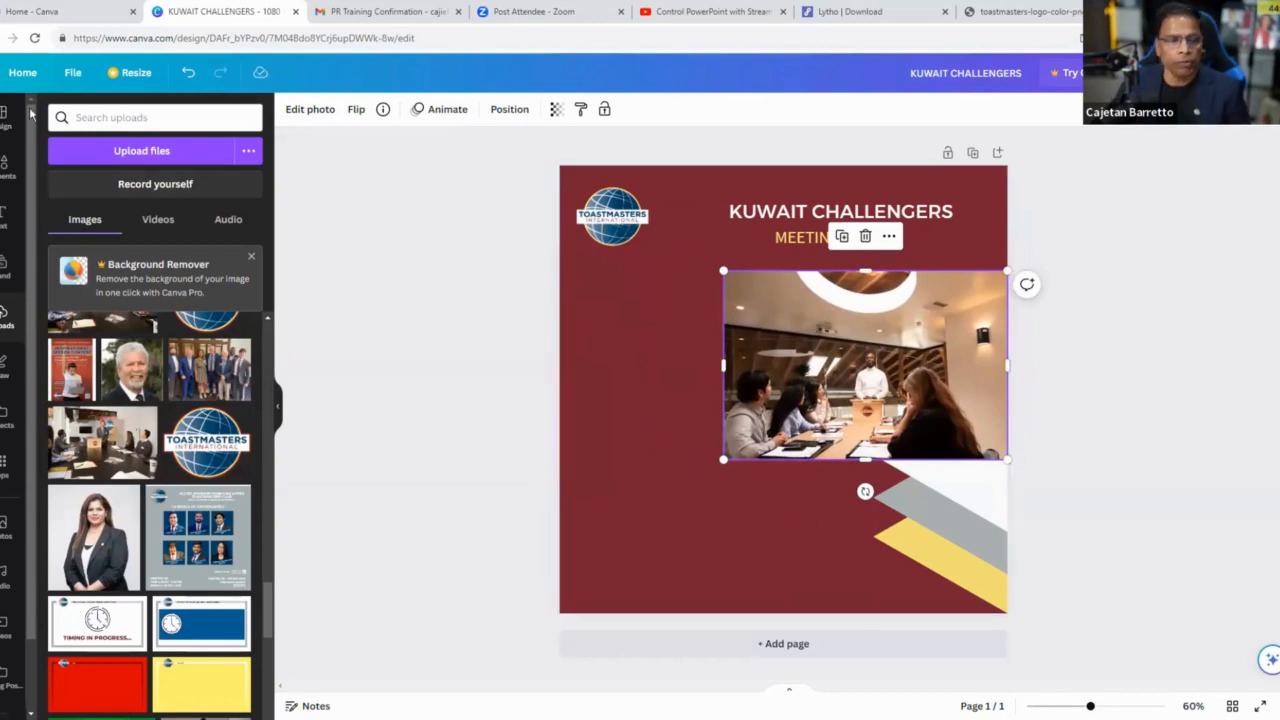
Step: Try searching the Shapes collection for "gradients"
left_click(15, 163)
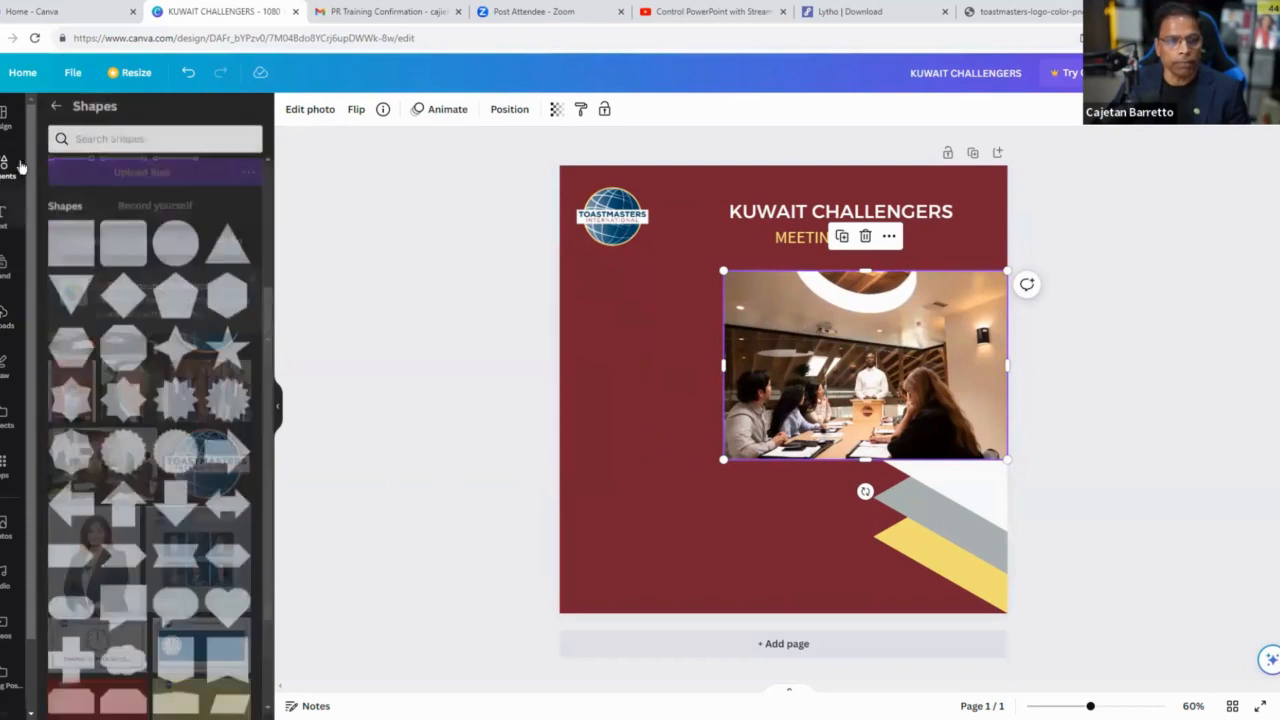
left_click(129, 146)
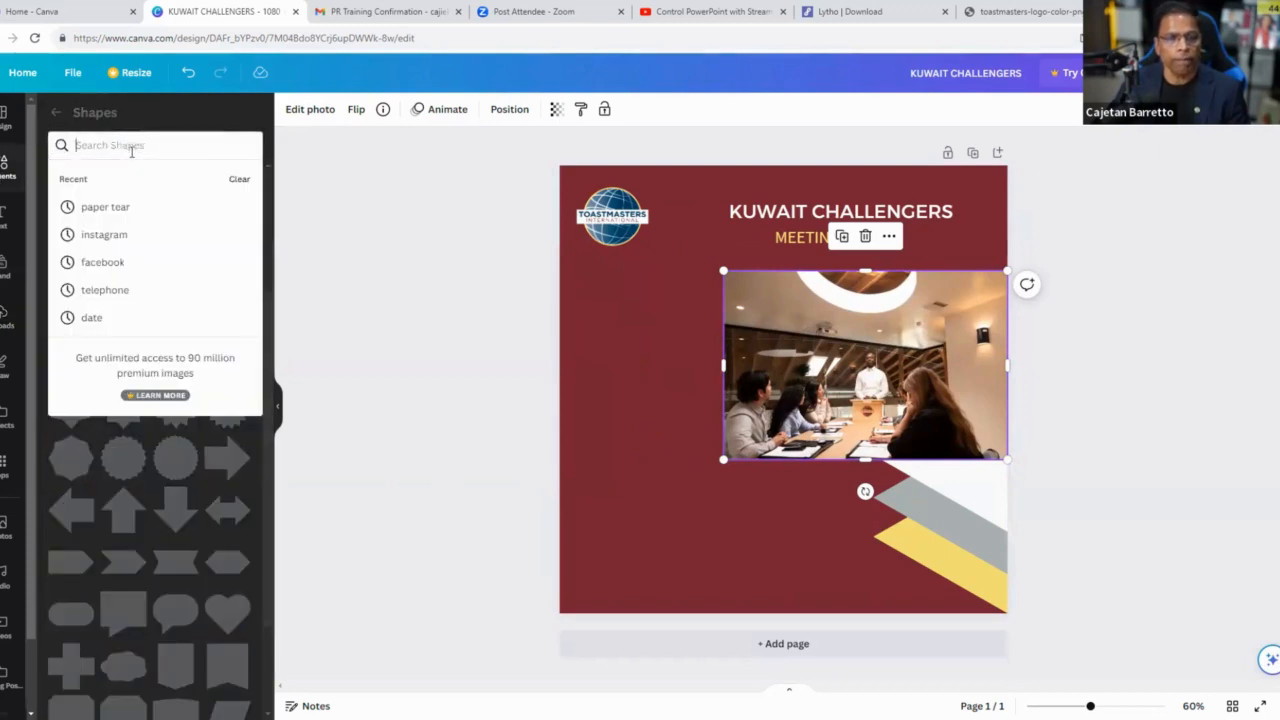
type("gradients")
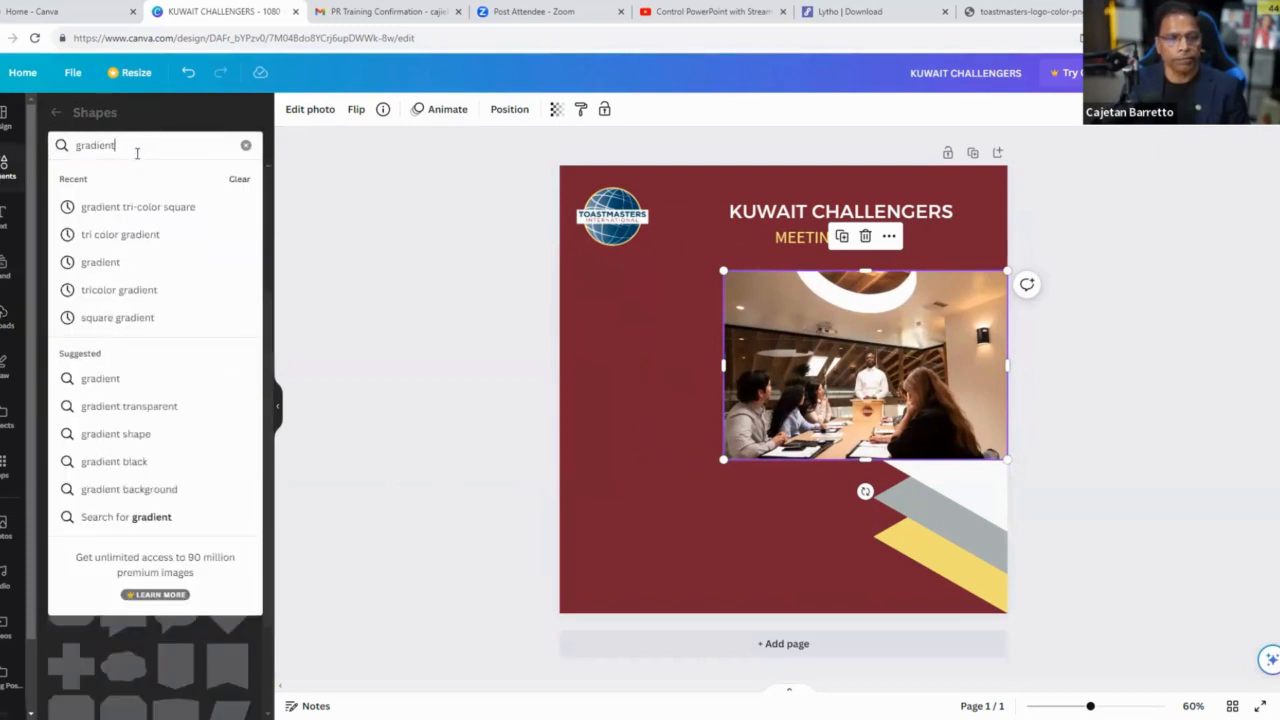
key("Return")
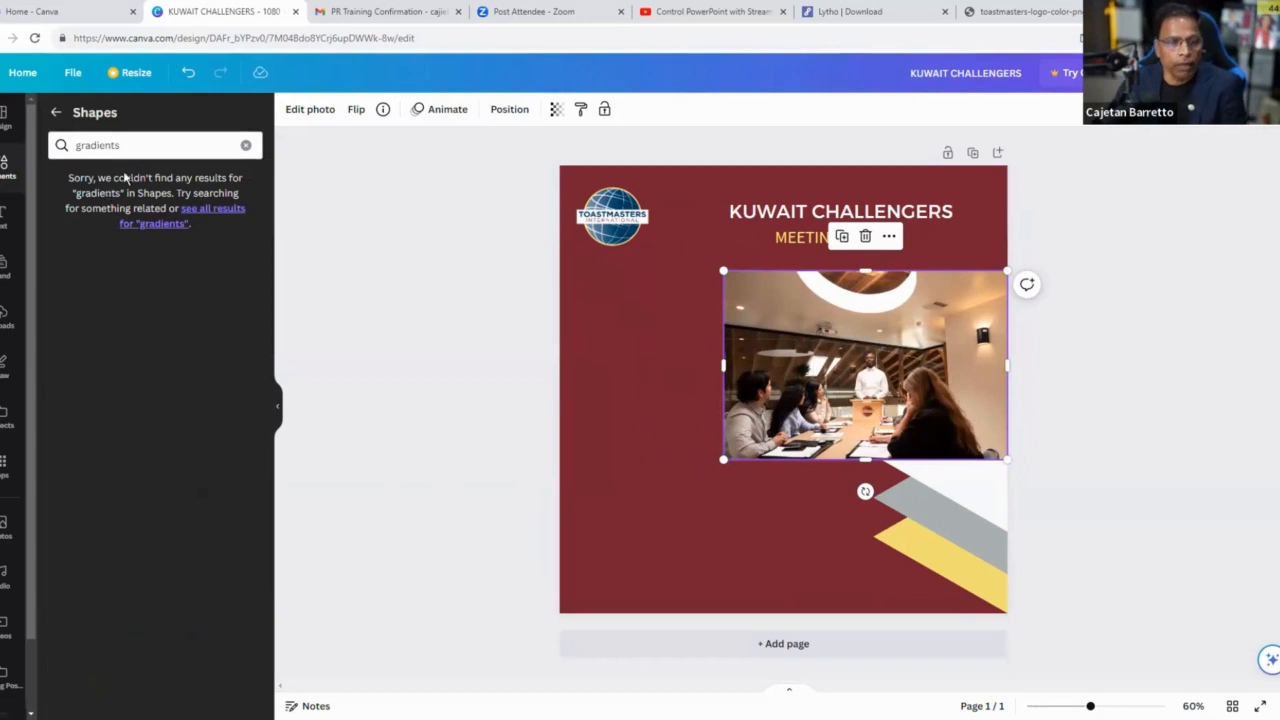
Step: Search the entire elements library for "gradients" and show all matching graphics
left_click(56, 112)
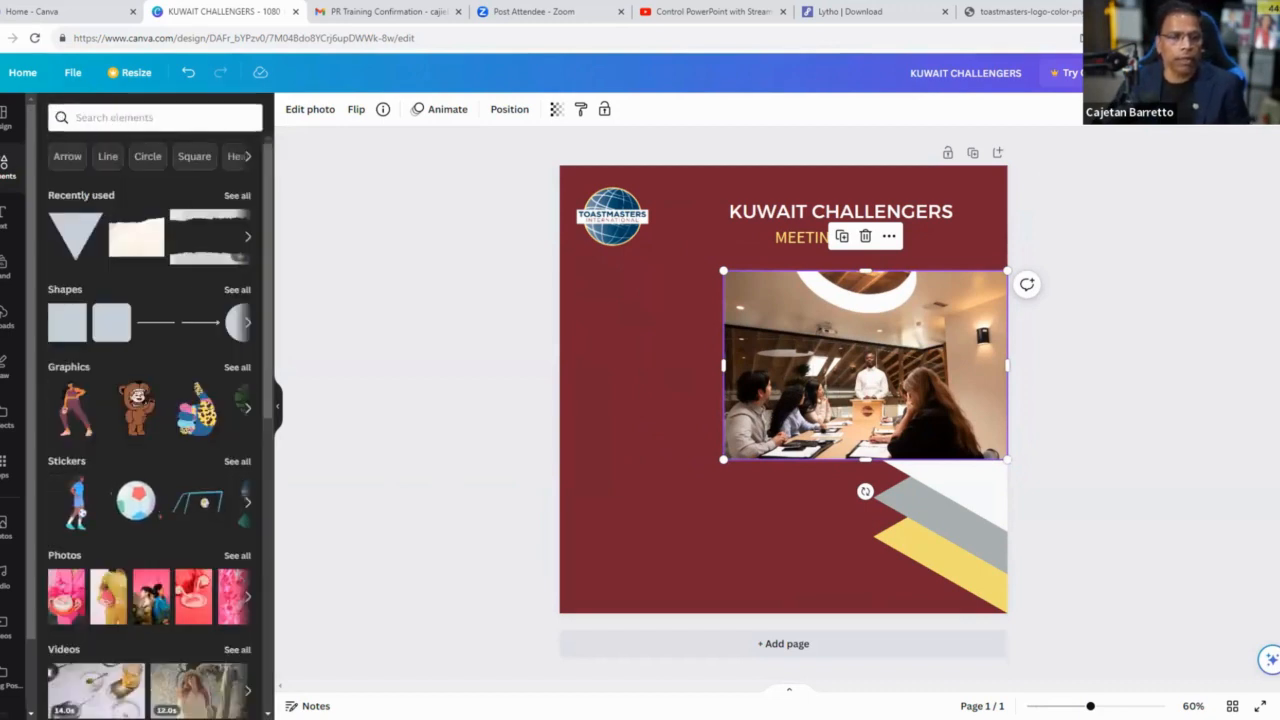
left_click(99, 118)
type("gradients")
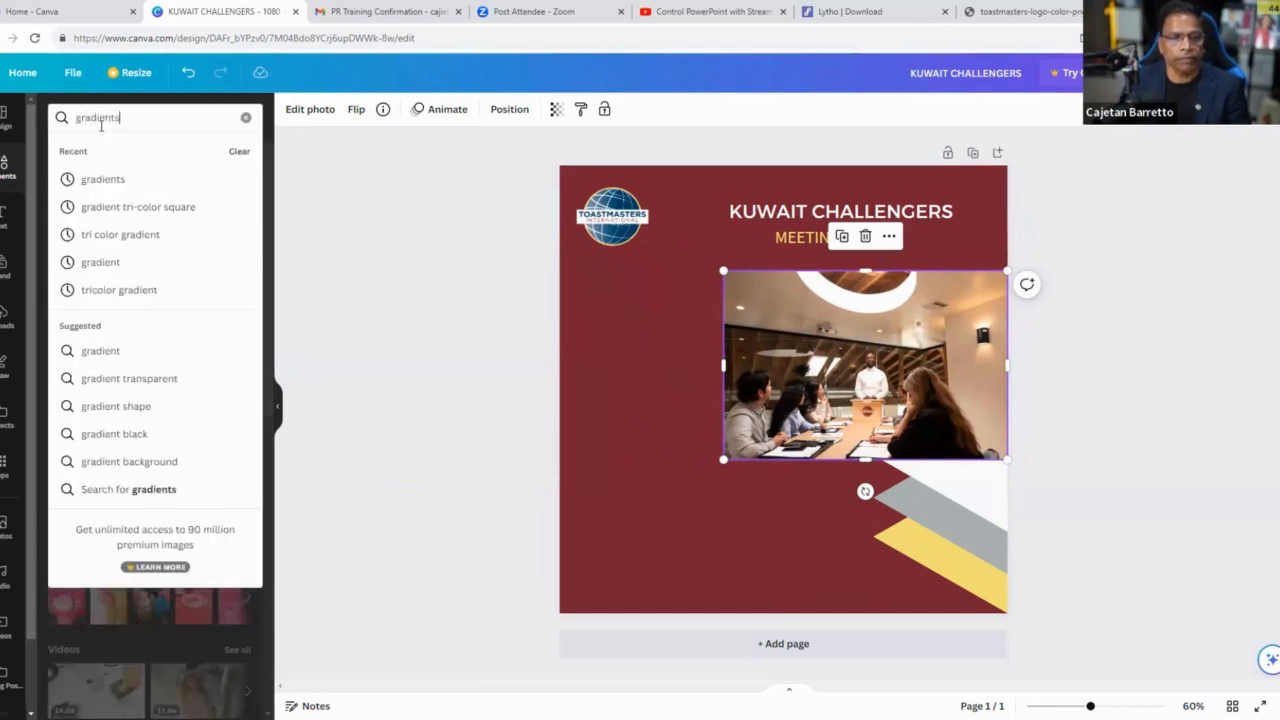
key("Return")
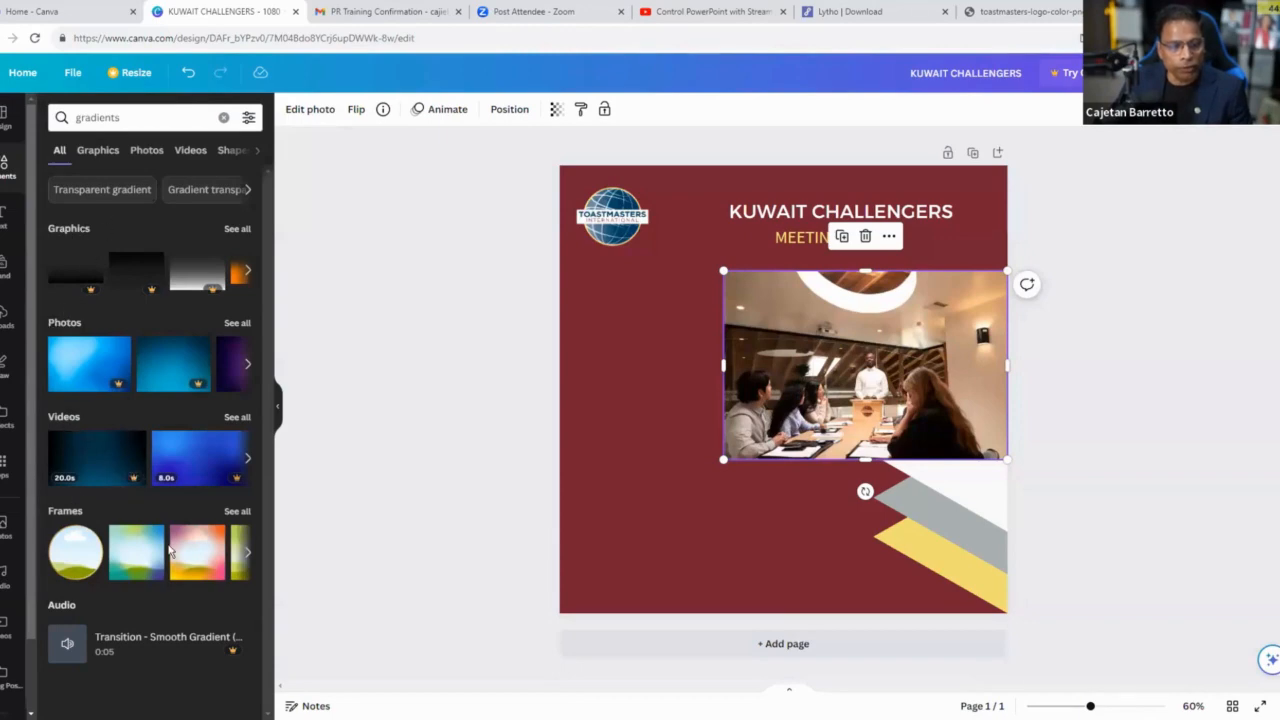
left_click(238, 230)
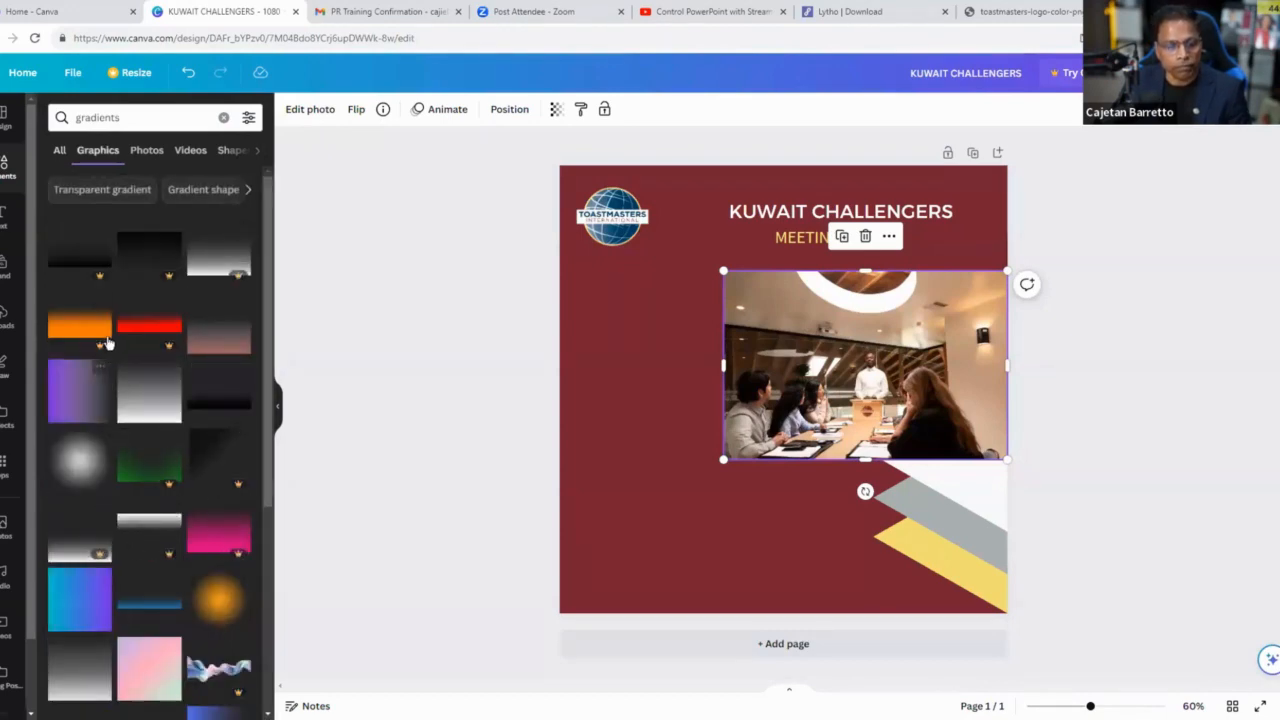
Step: Add the free recolorable blue-to-purple Square gradient graphic to the flyer and move it toward the page's left side
scroll(108, 343, "down", 10)
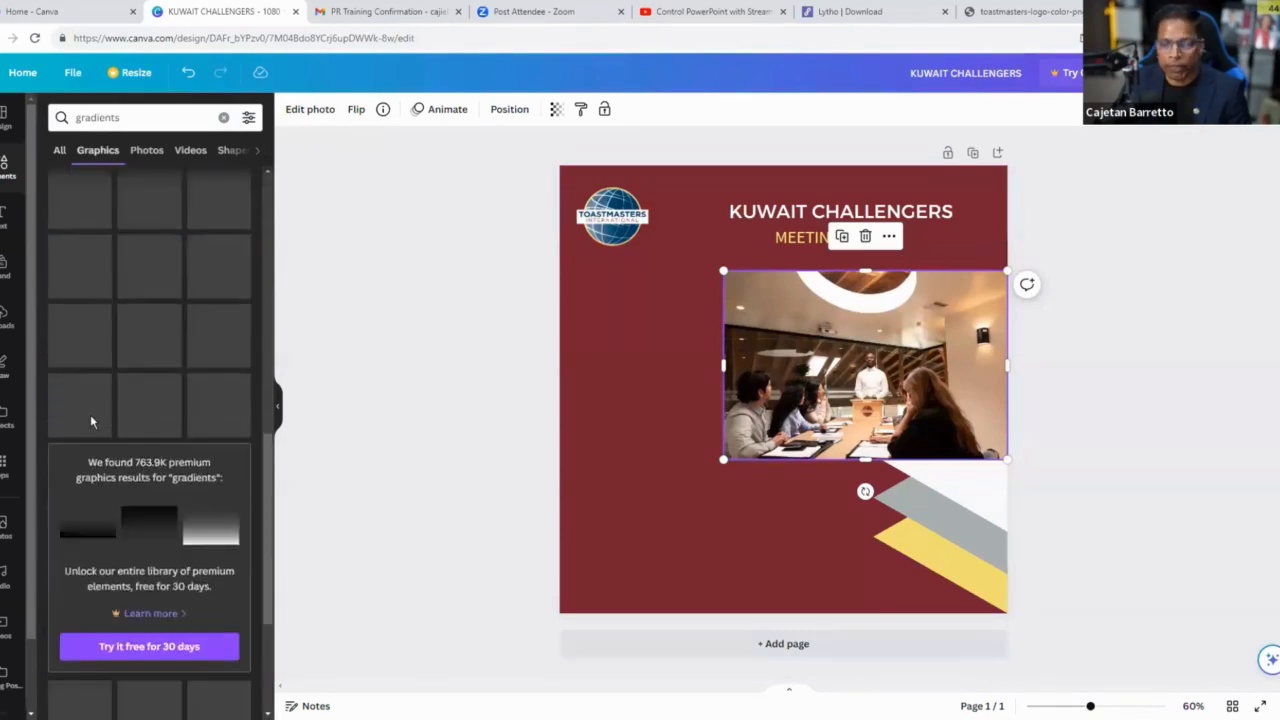
scroll(90, 421, "up", 10)
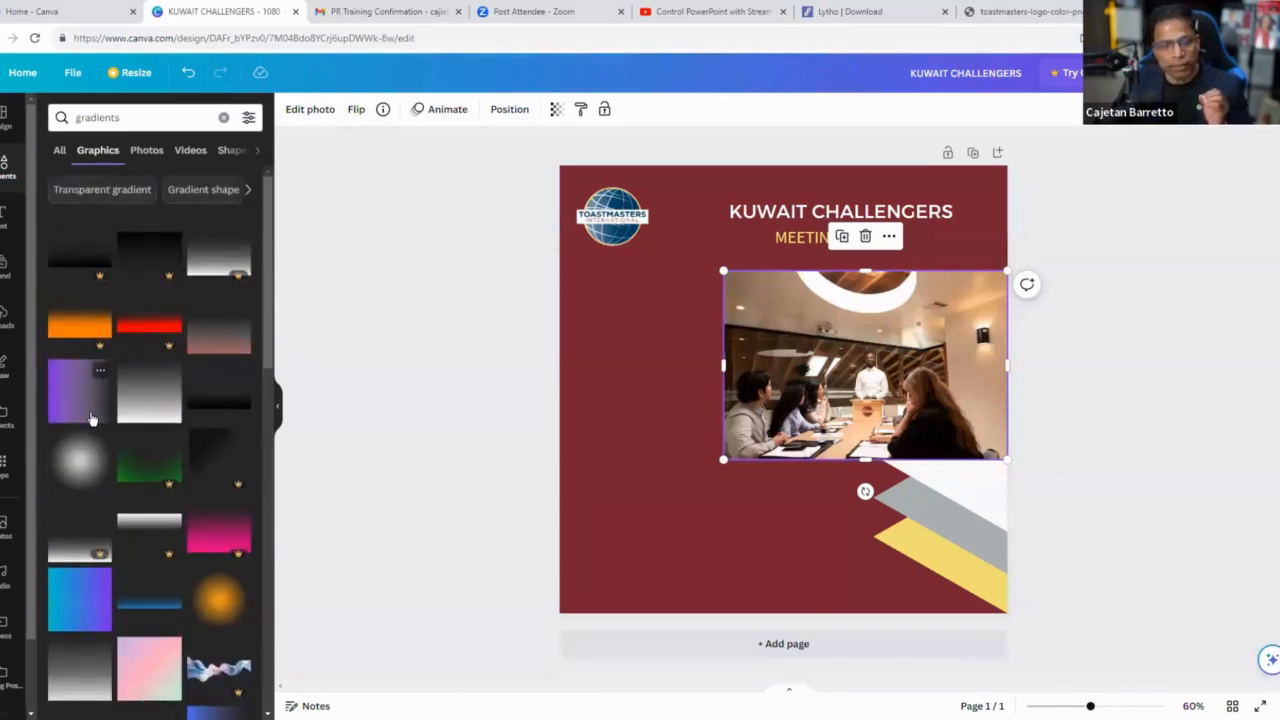
scroll(90, 425, "down", 3)
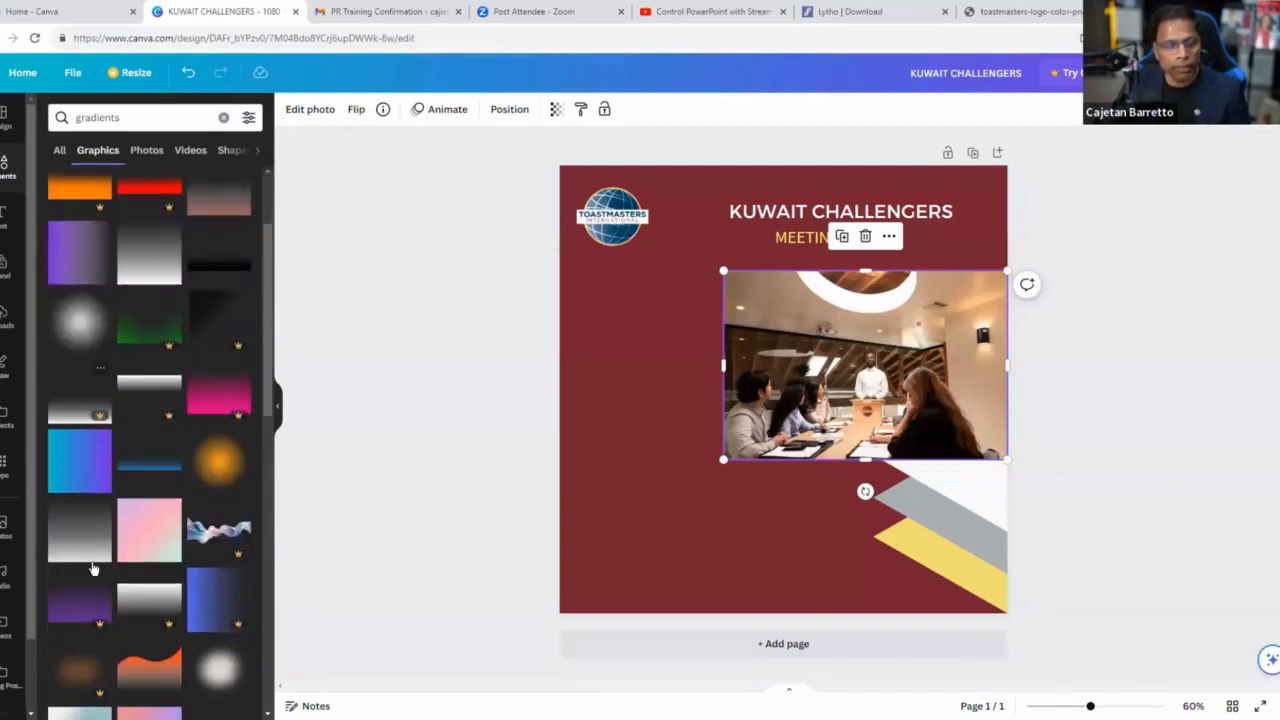
left_click(101, 440)
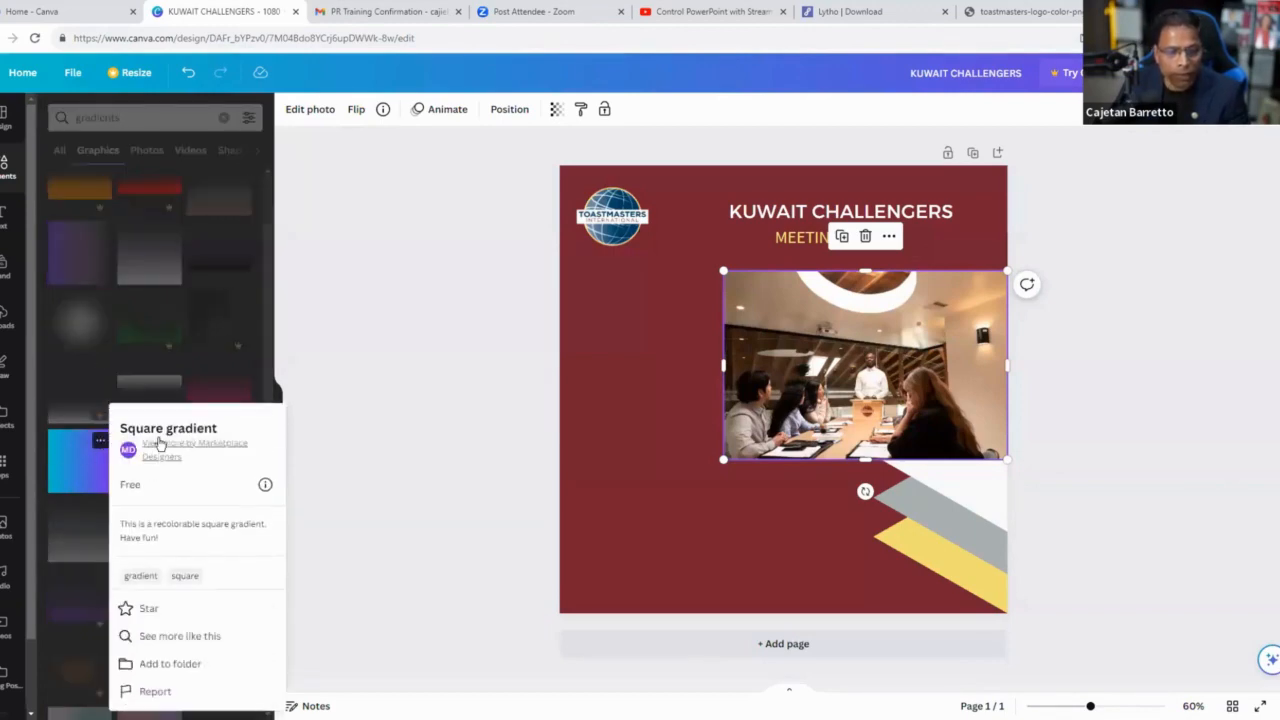
left_click(63, 471)
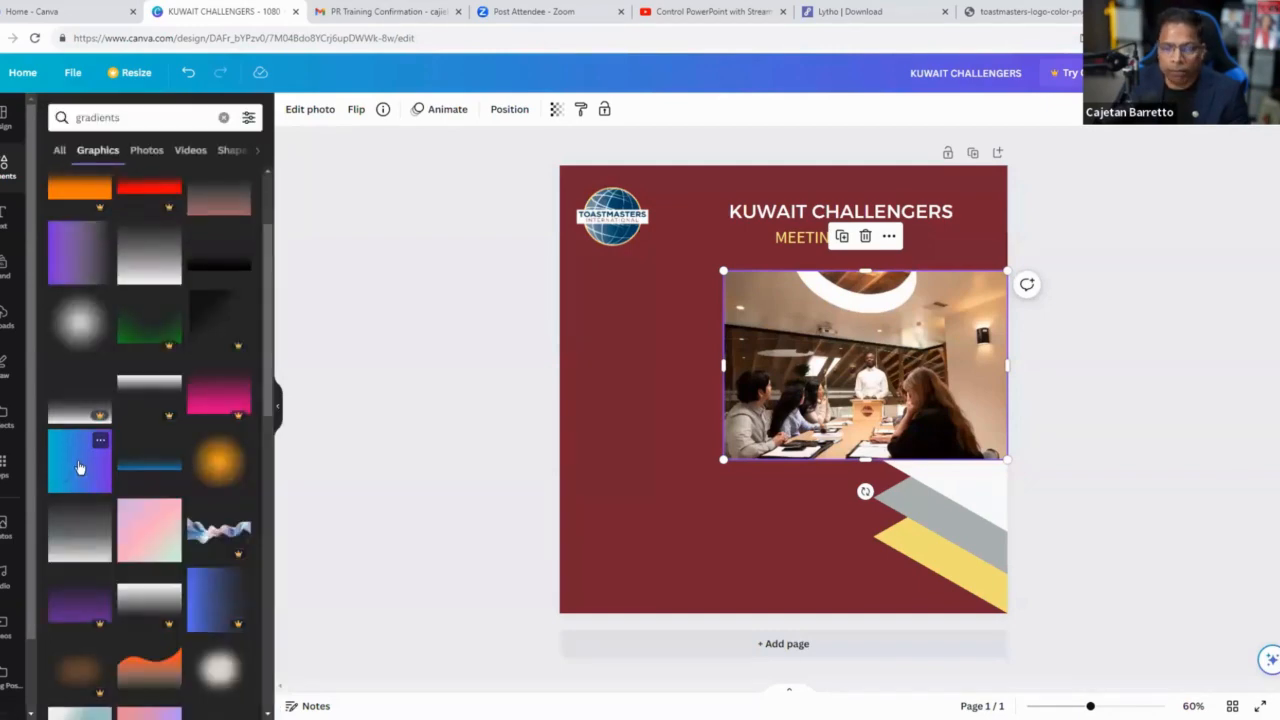
left_click(80, 468)
left_click_drag(817, 391, 691, 396)
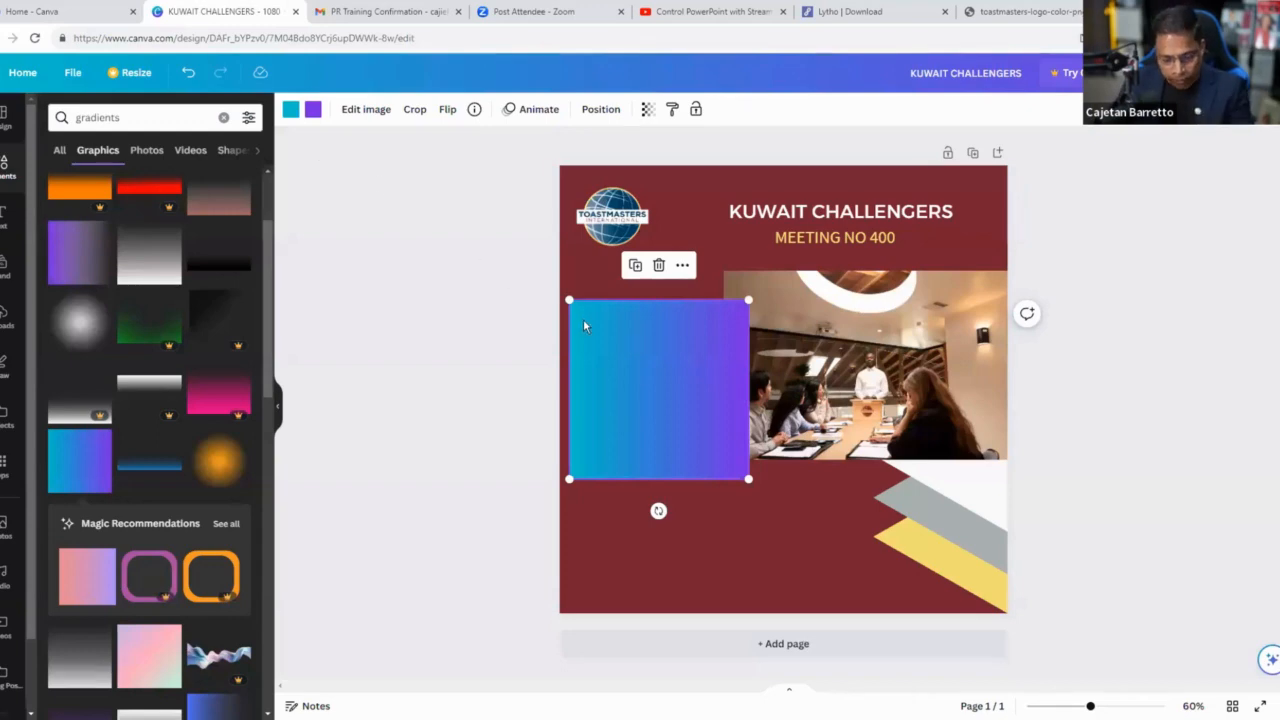
Step: Recolor the square gradient from the brand gray #a9b2b1 to the light gray F5F5F5
left_click(291, 112)
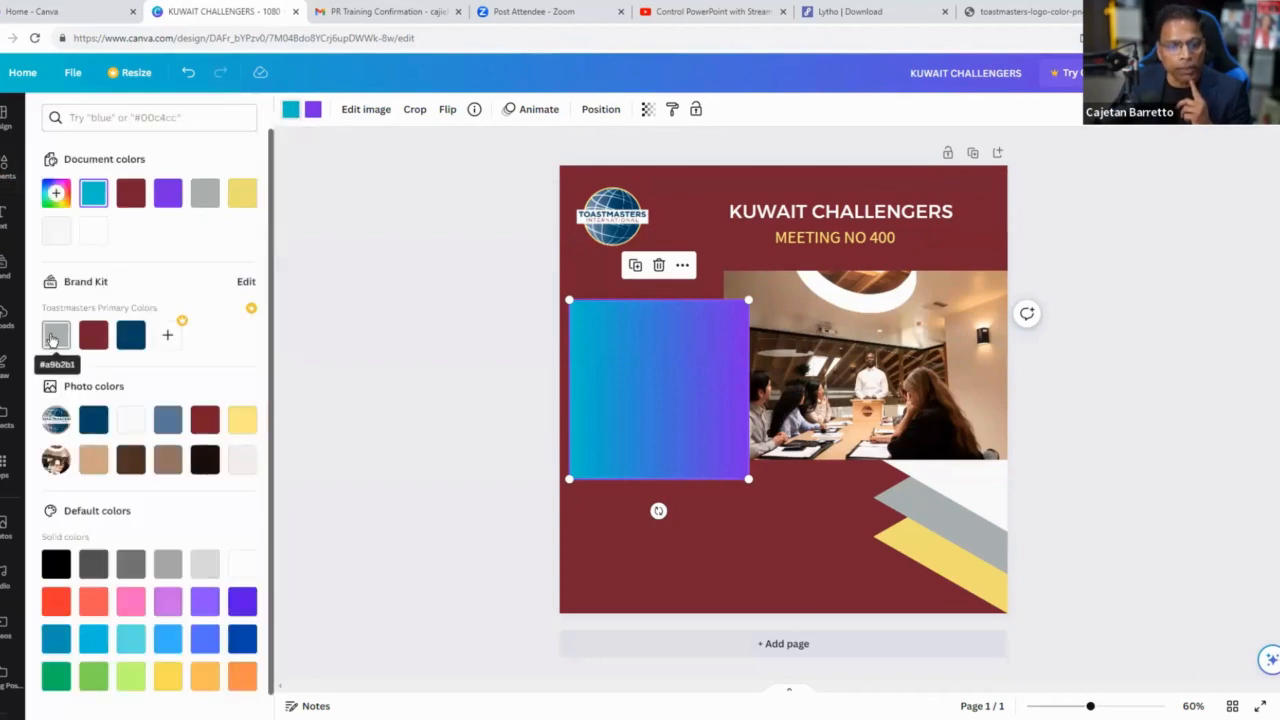
left_click(55, 338)
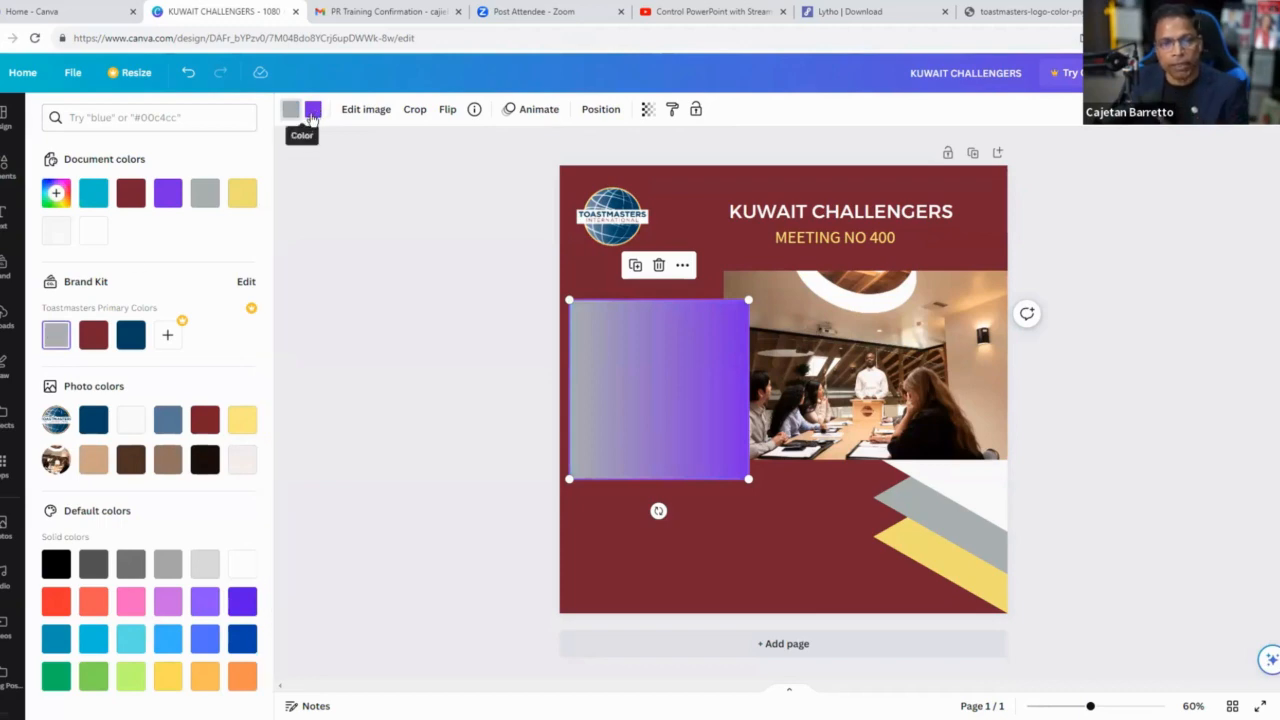
left_click(314, 111)
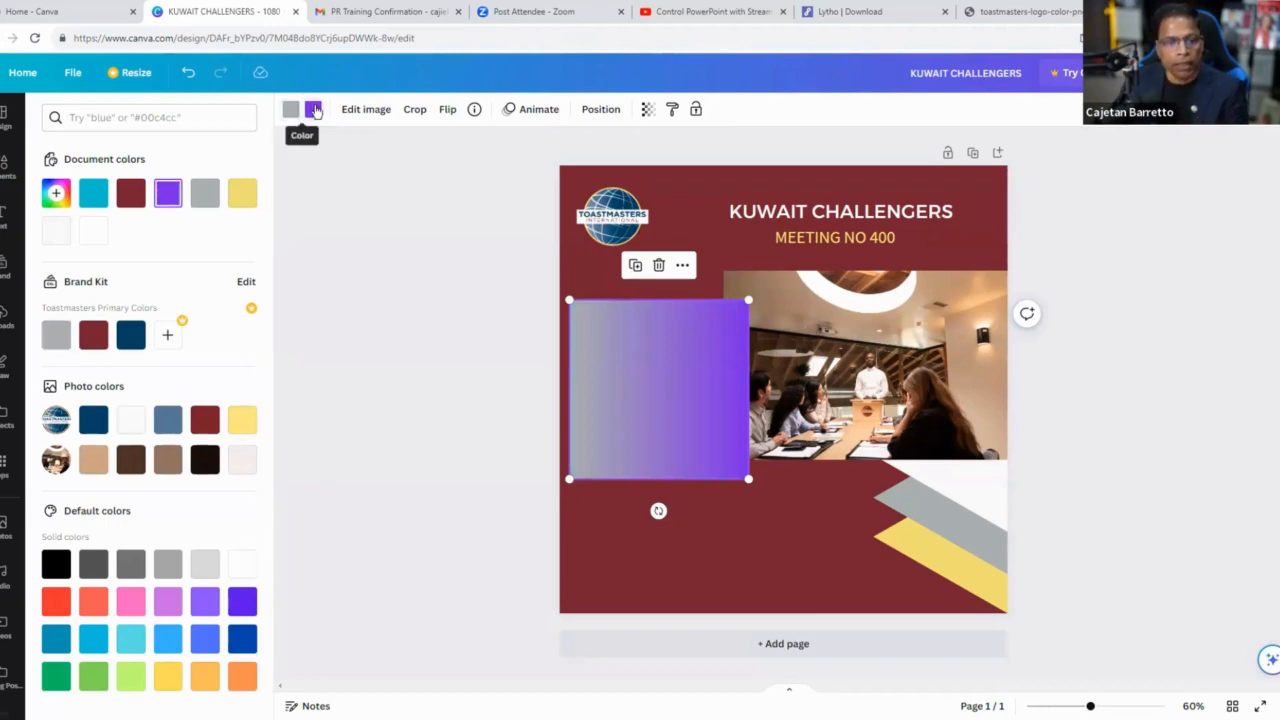
left_click(314, 111)
left_click(314, 111)
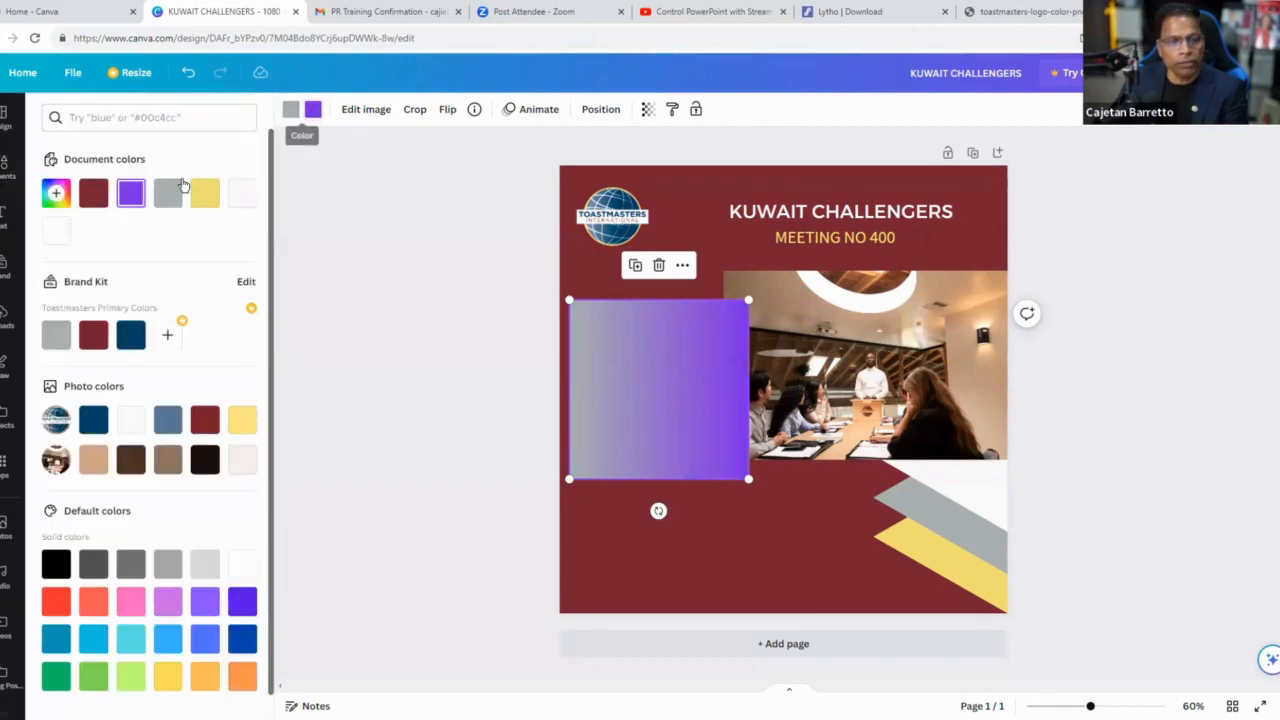
left_click(146, 122)
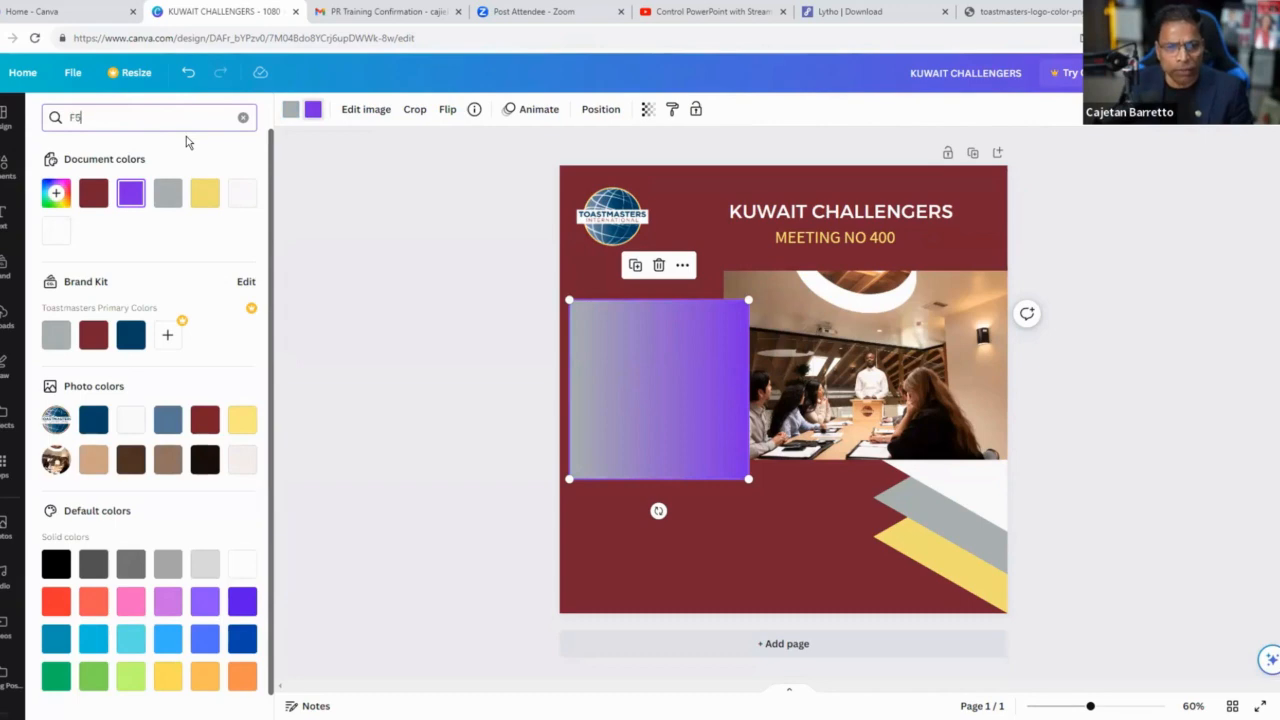
type("F5F5")
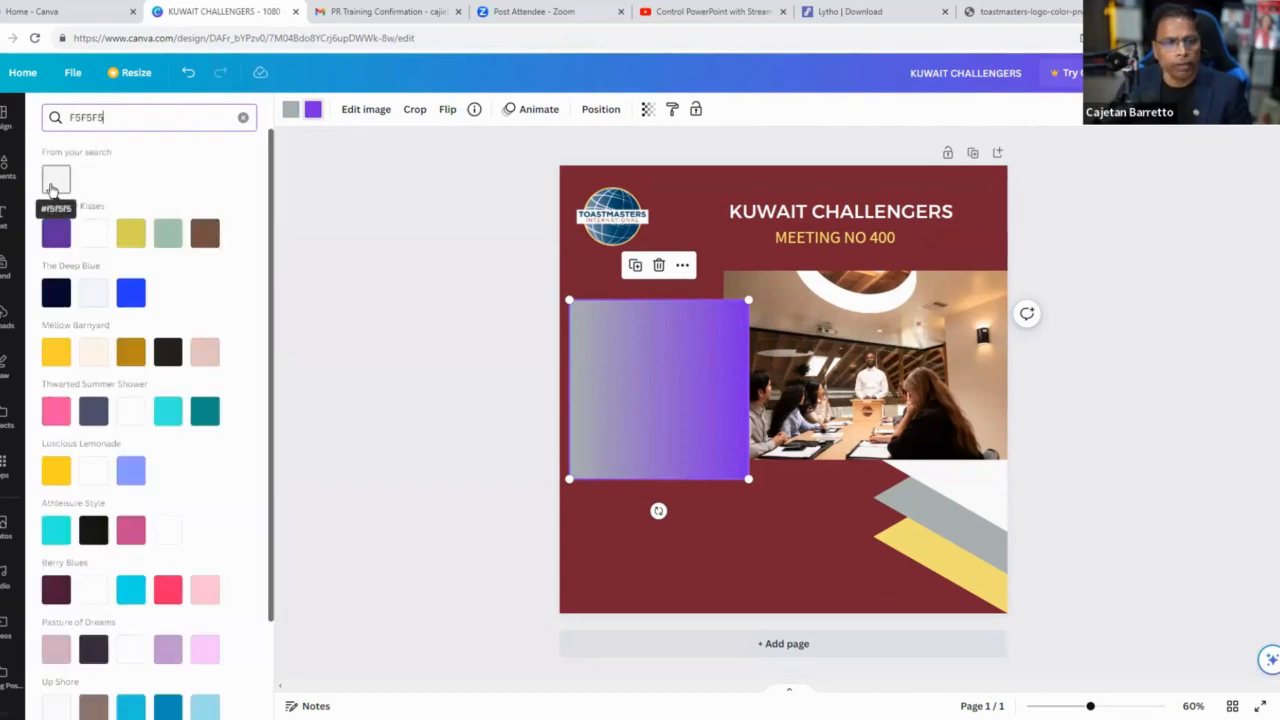
left_click(55, 180)
Step: Enlarge the gradient from the page's top-left corner to cover the full 1080 × 1080 px flyer and send it behind all other elements
left_click_drag(683, 423, 670, 276)
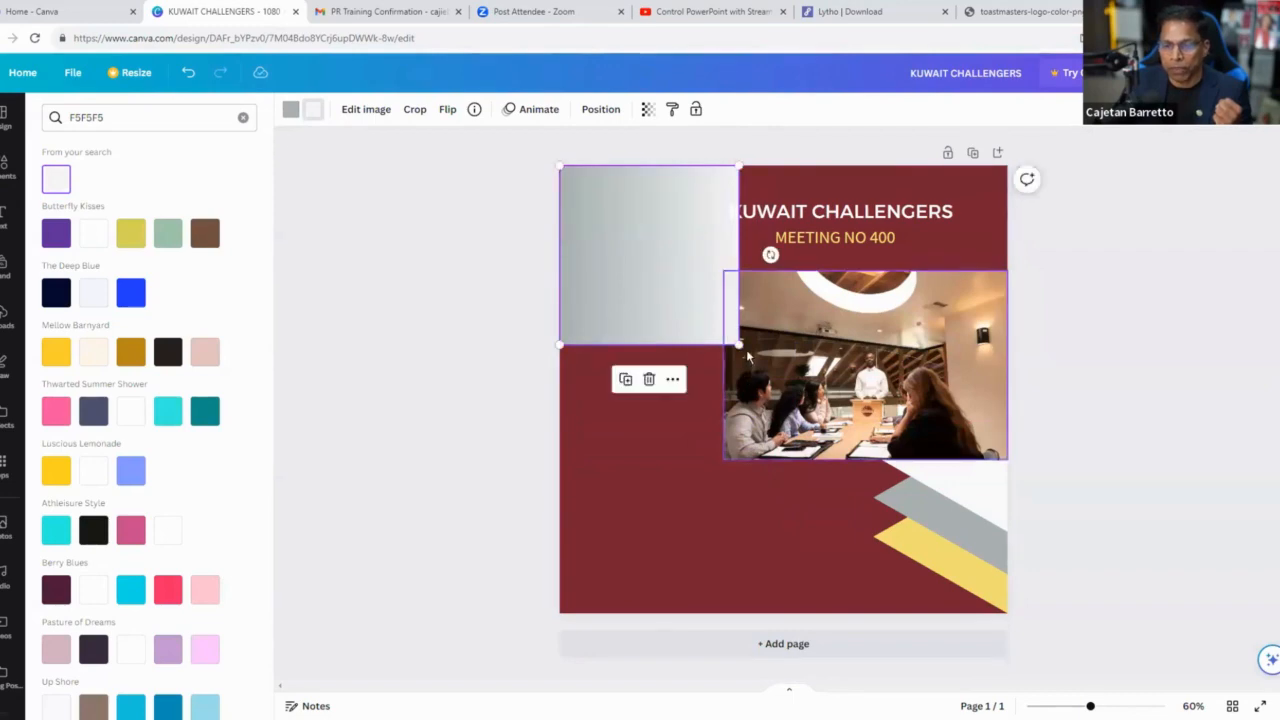
left_click_drag(741, 345, 943, 620)
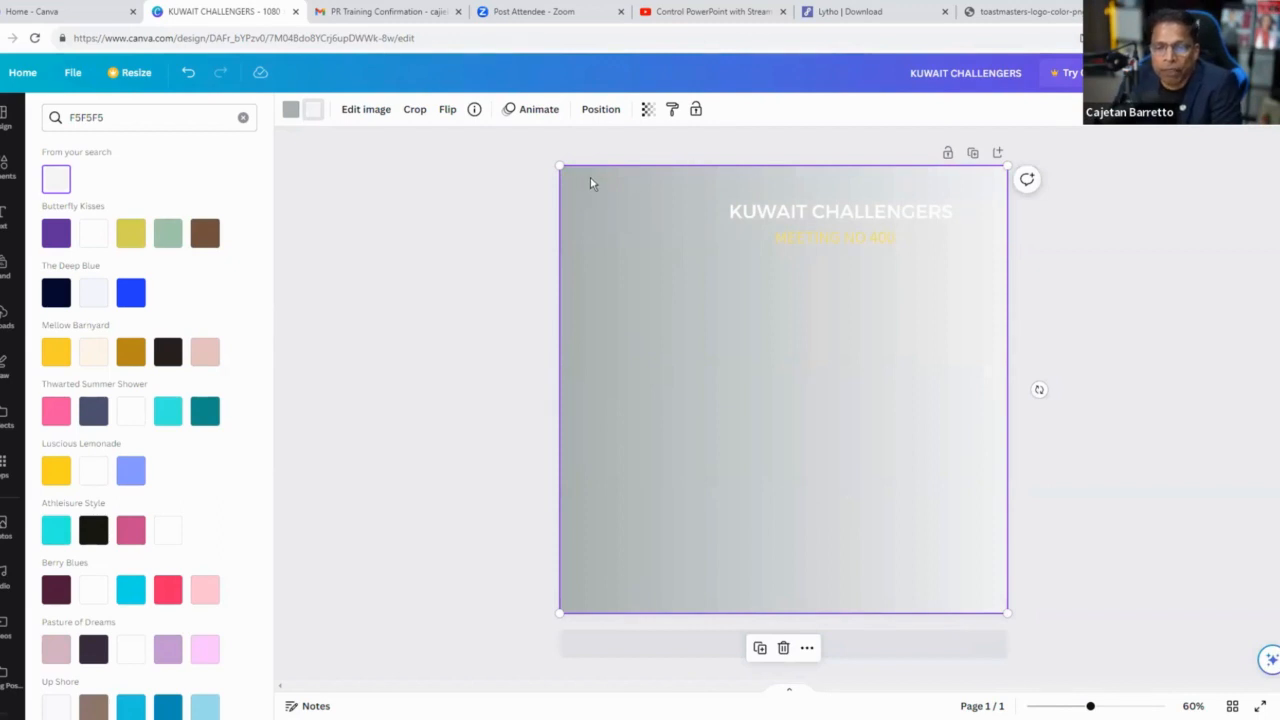
left_click(600, 110)
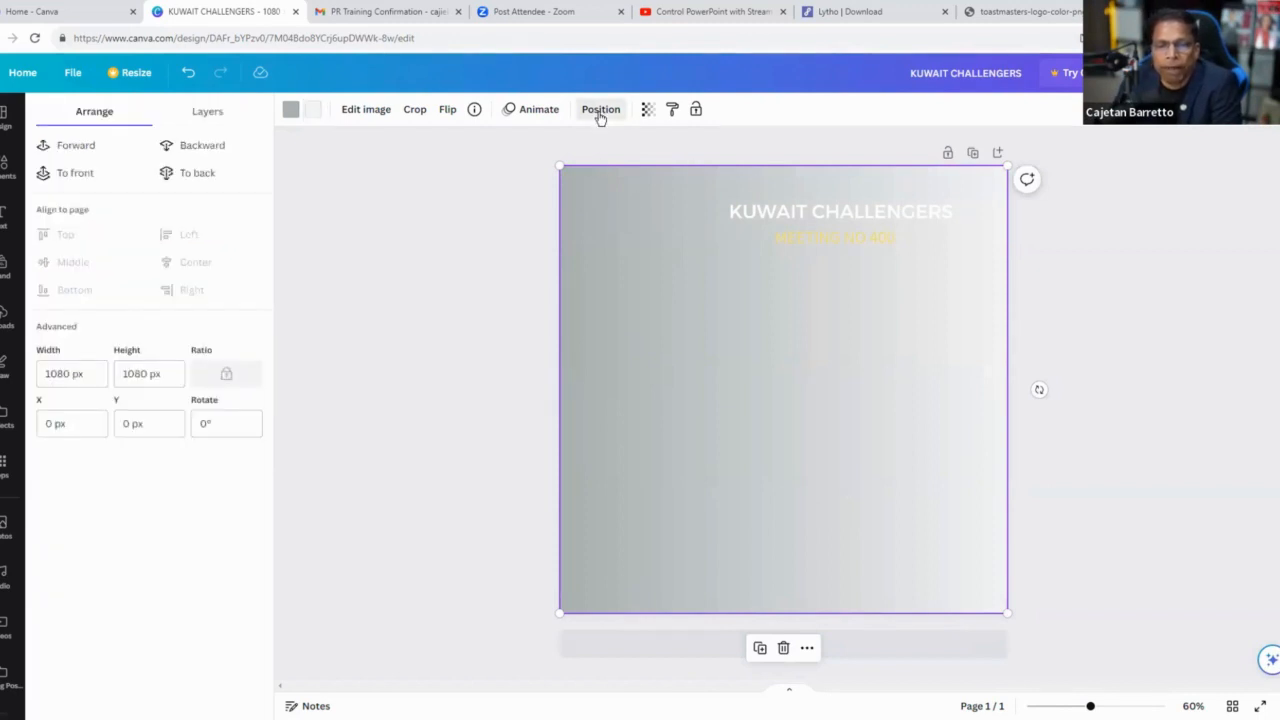
left_click(190, 147)
left_click(192, 147)
left_click(192, 147)
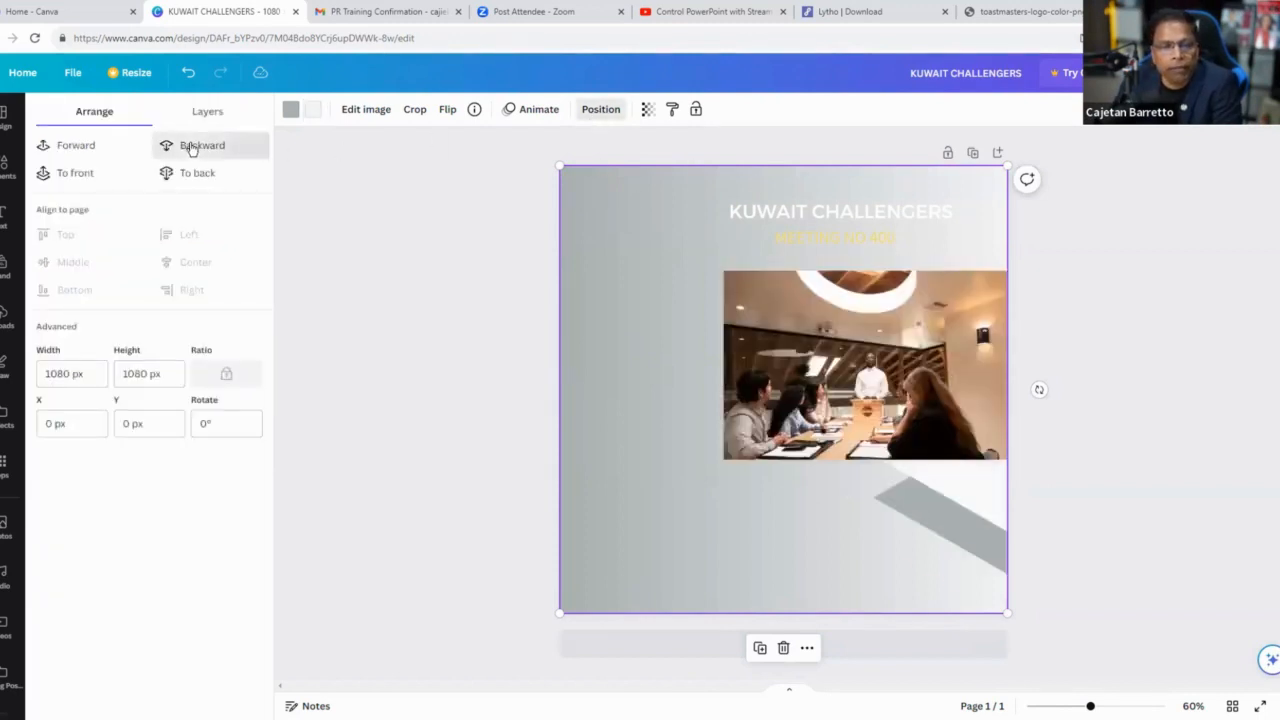
left_click(191, 146)
left_click(191, 146)
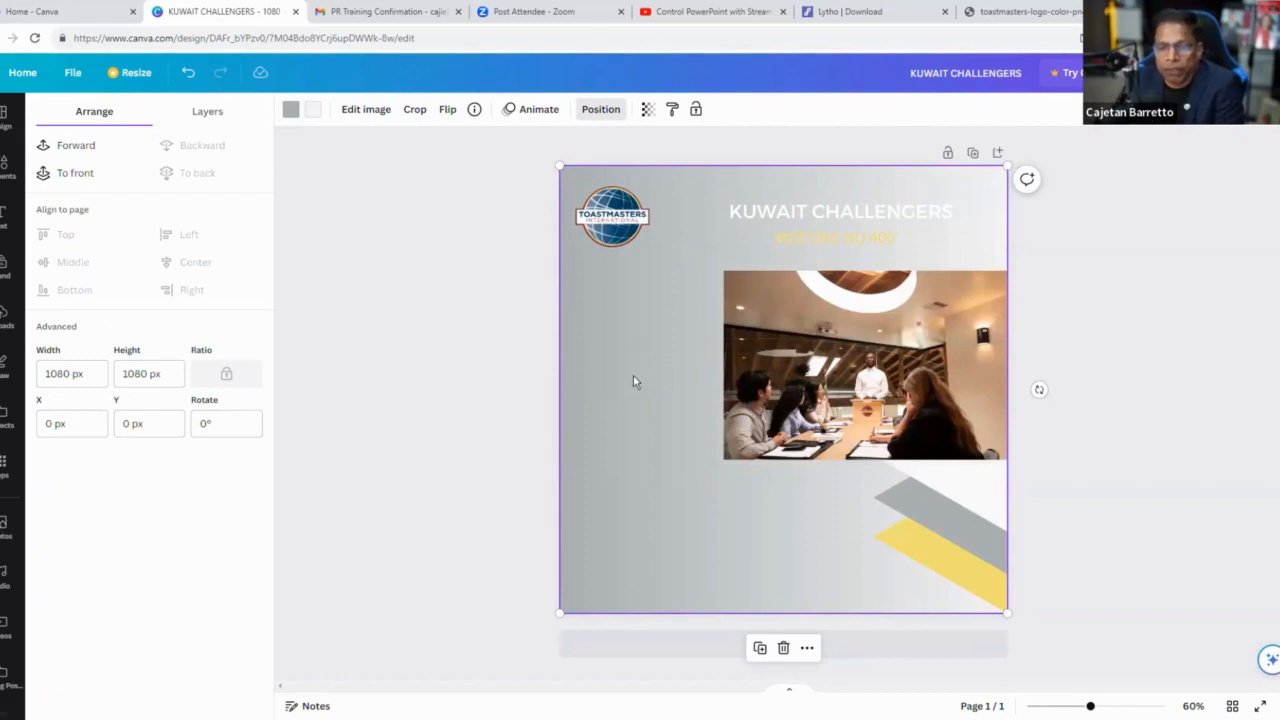
Step: Recolor the KUWAIT CHALLENGERS heading in the brand navy blue and the MEETING NO 400 subheading in the brand maroon
left_click(810, 213)
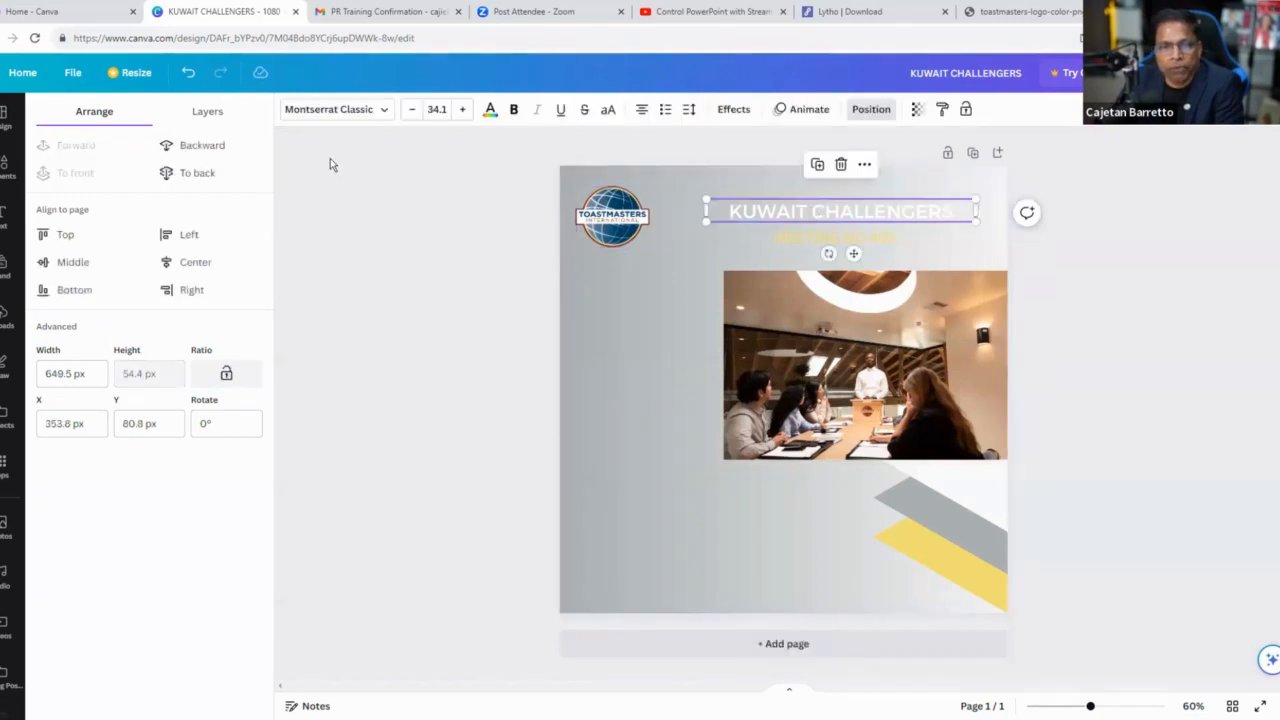
left_click(490, 112)
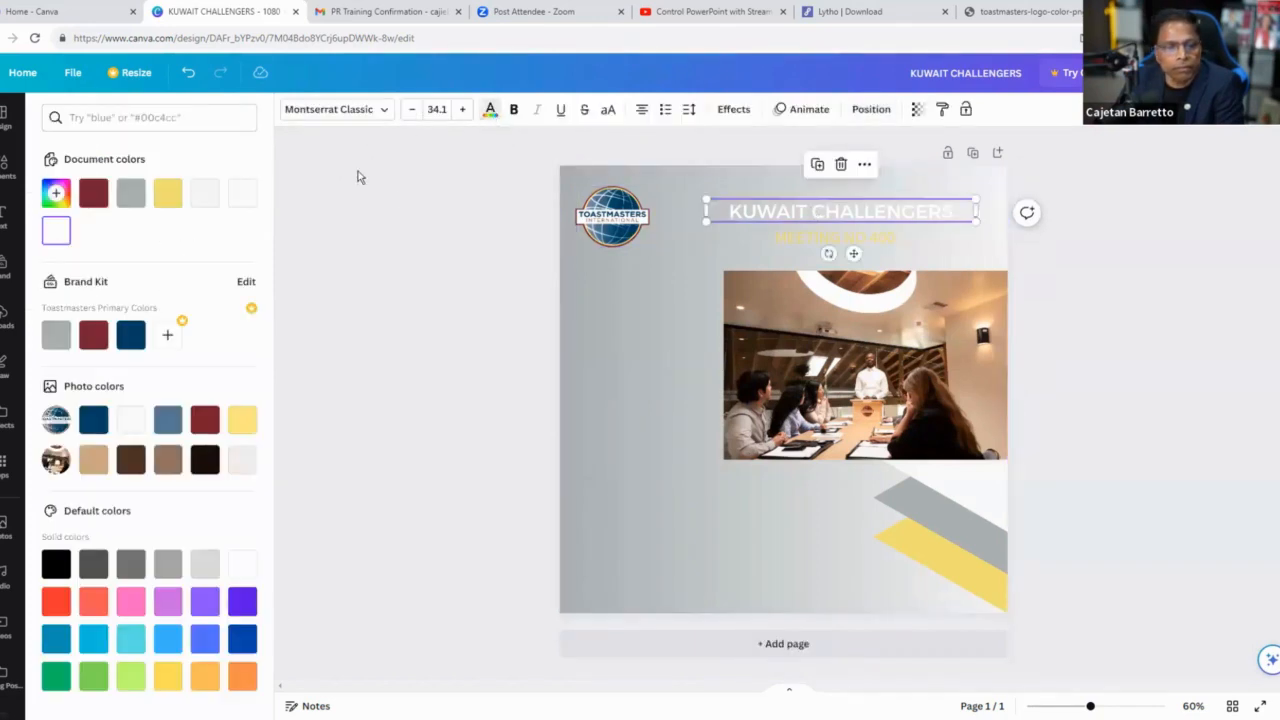
left_click(127, 340)
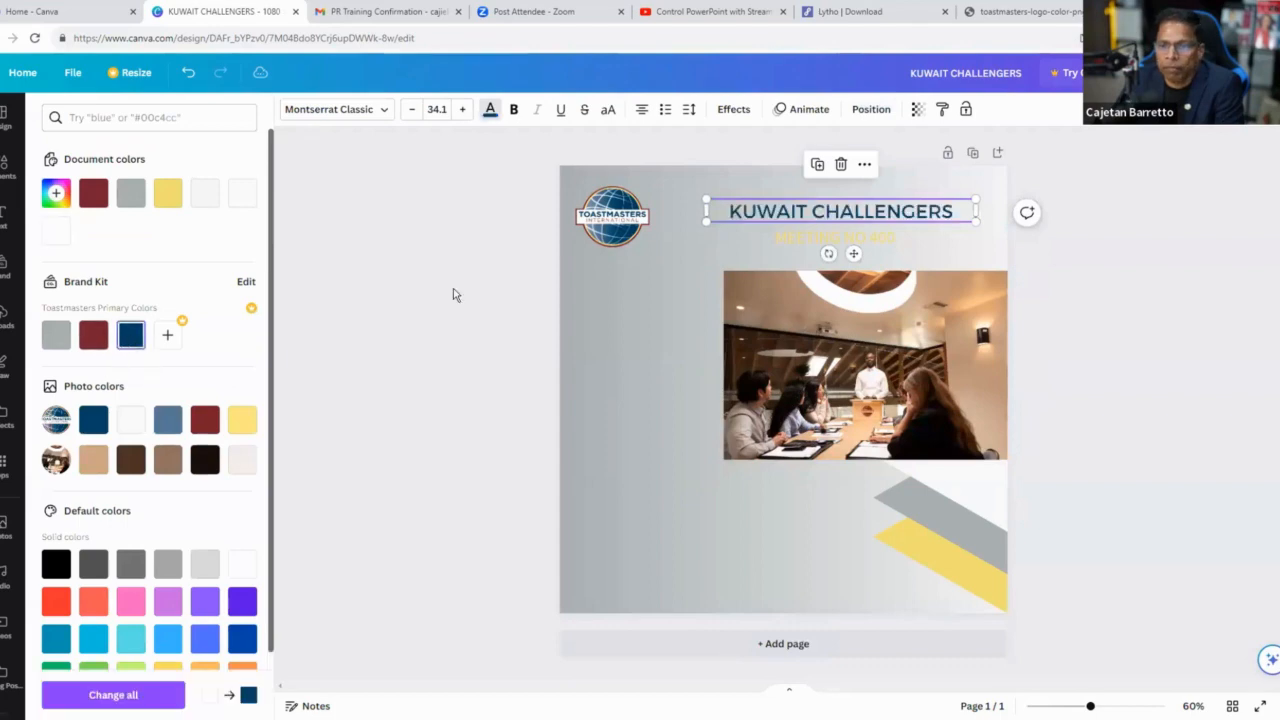
left_click(810, 236)
left_click(56, 335)
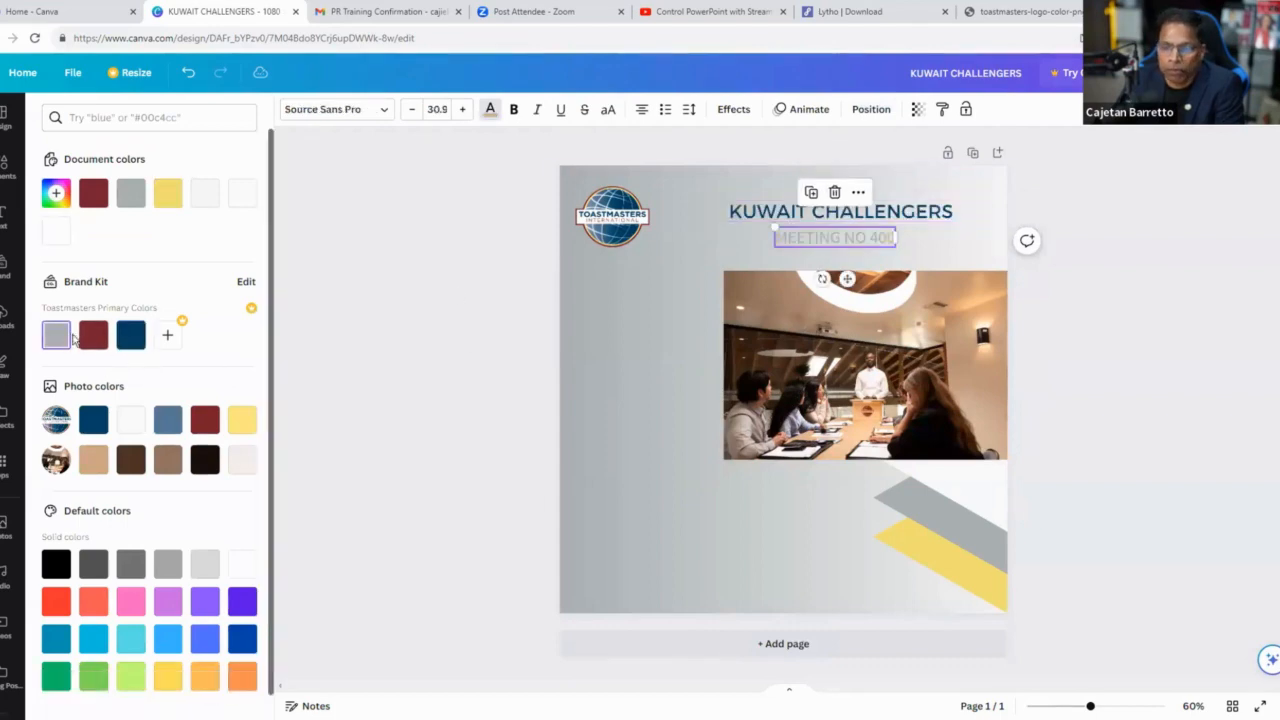
left_click(93, 335)
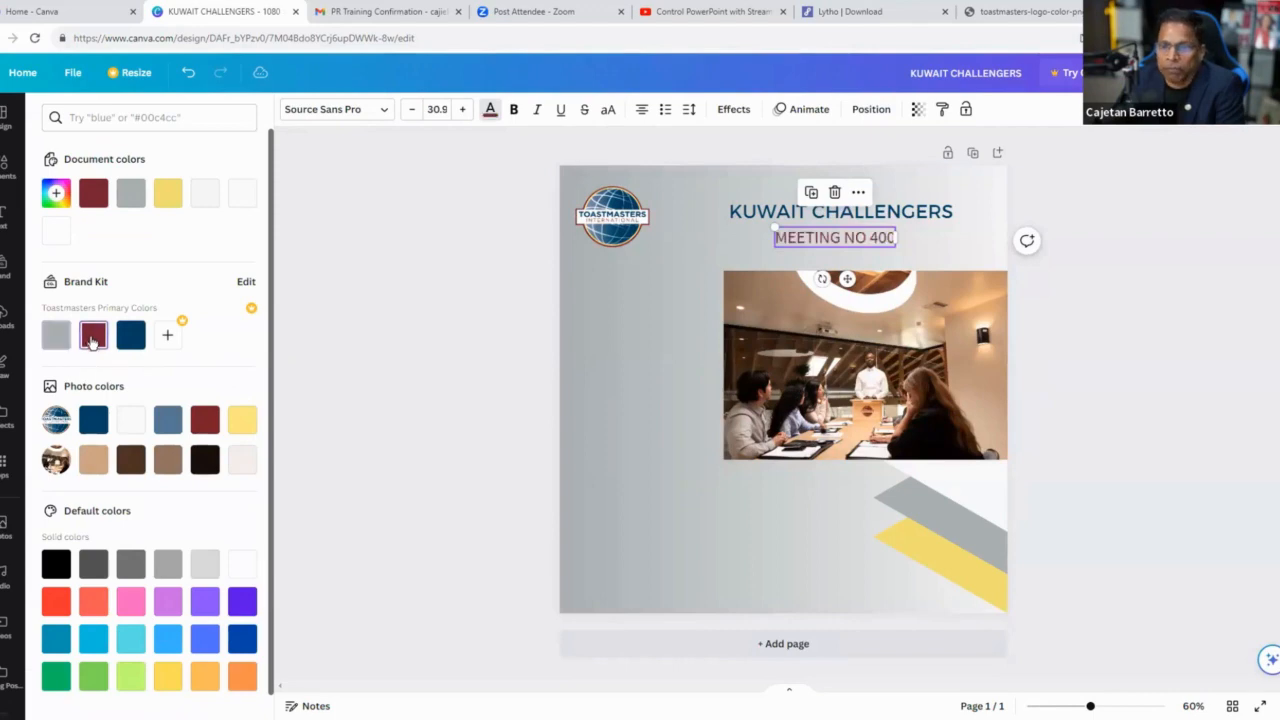
left_click(578, 365)
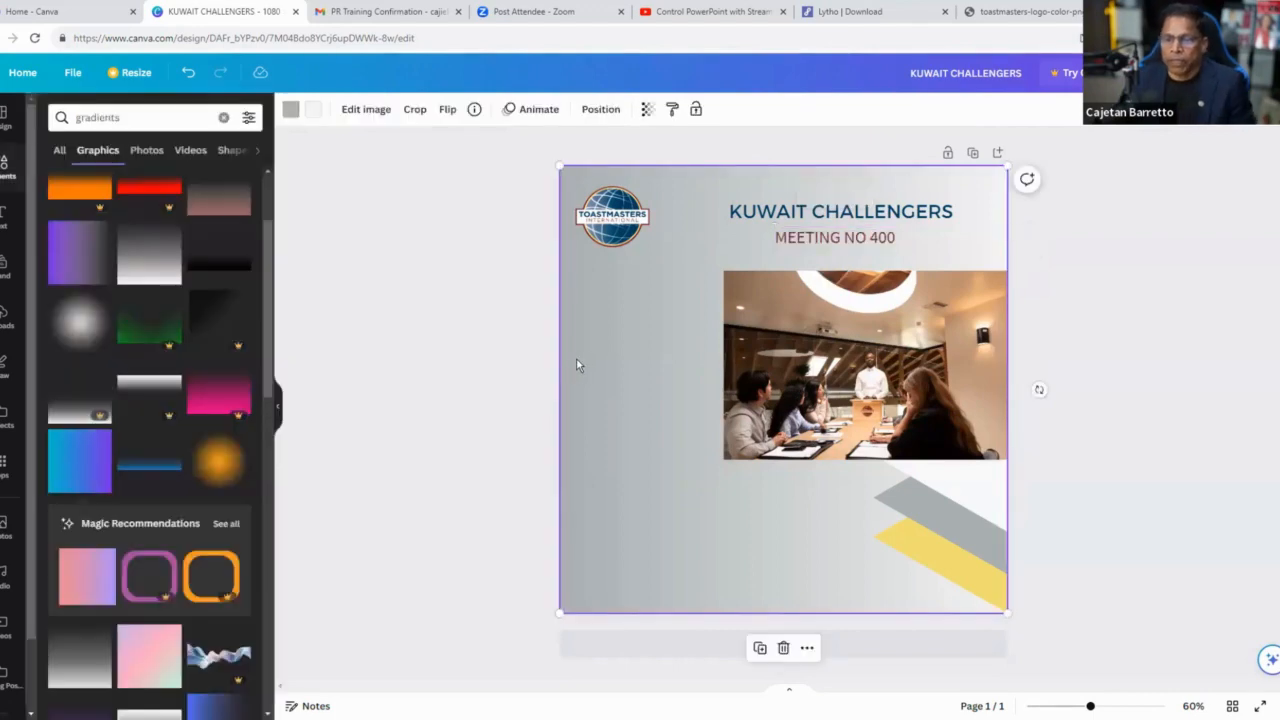